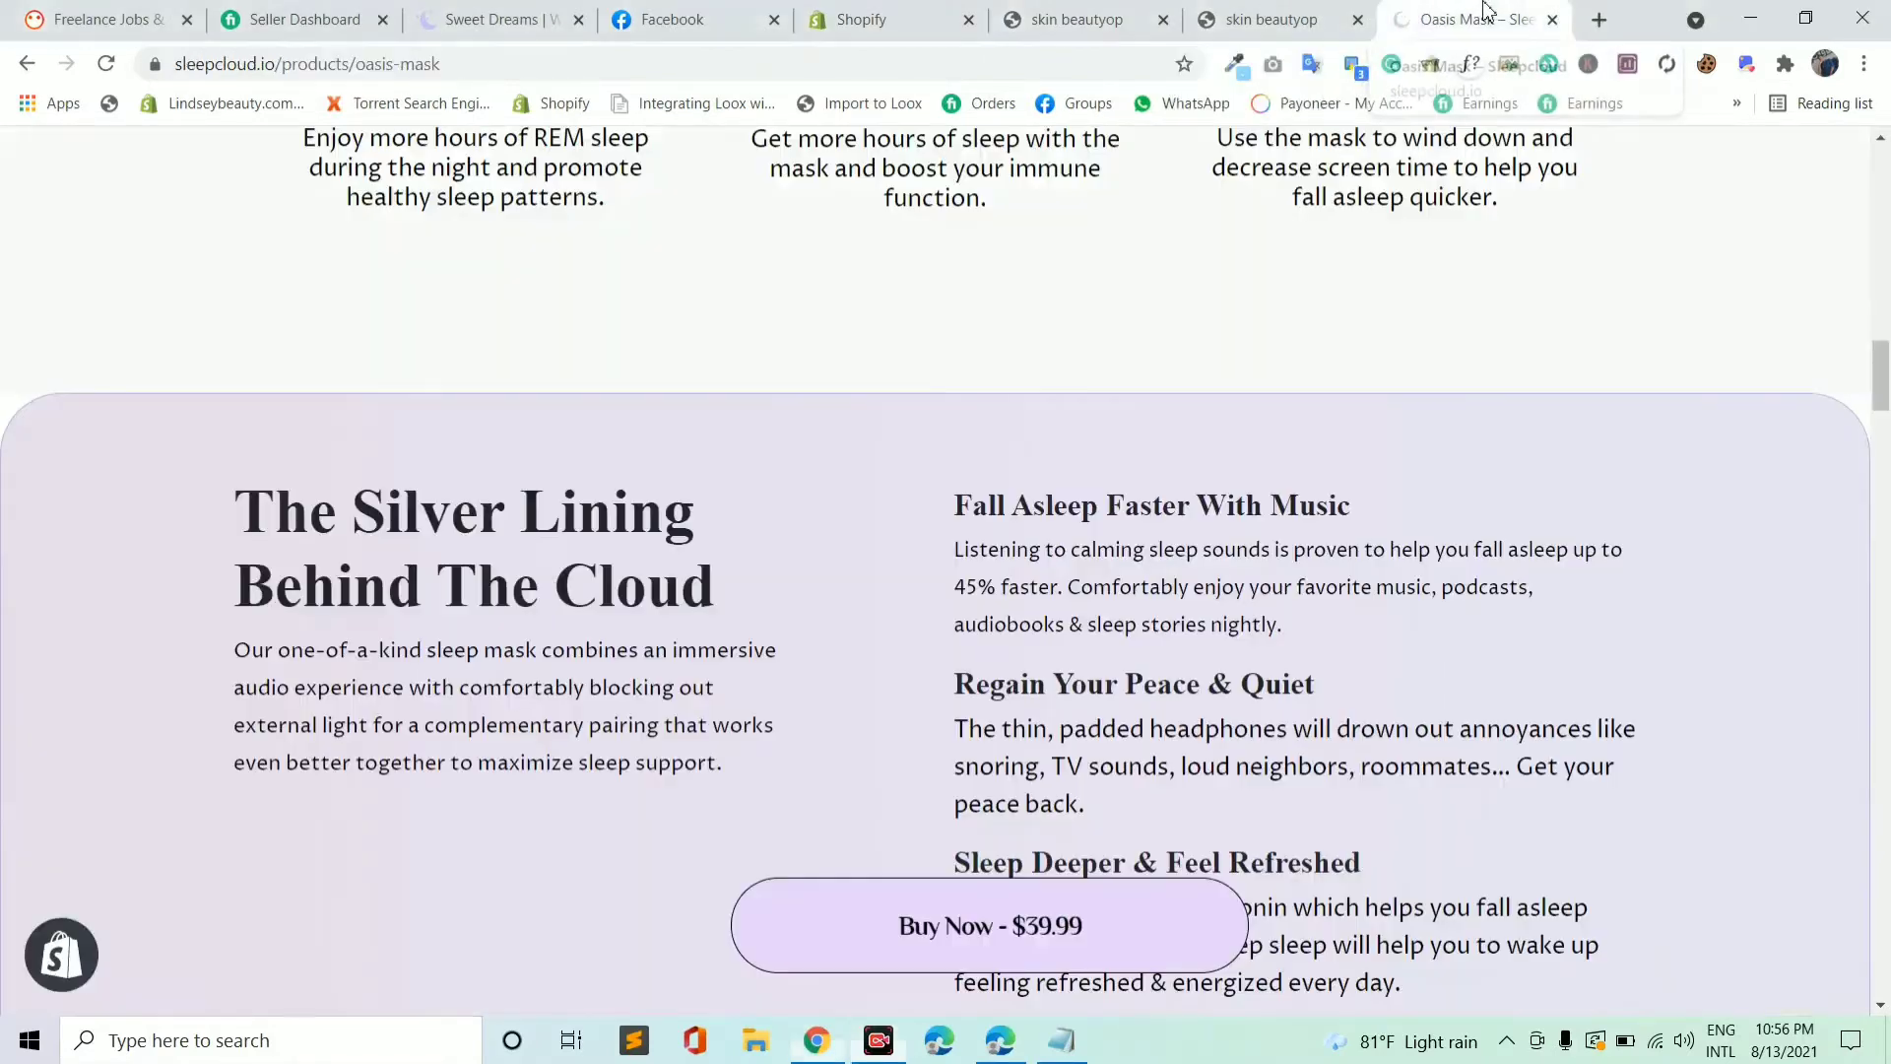
# - Switch to the Oasis Mask – Sleep product page and scroll to its FAQ with the pinned Buy Now button
pyautogui.click(1487, 16)
pyautogui.scroll(20, 1184, 390)
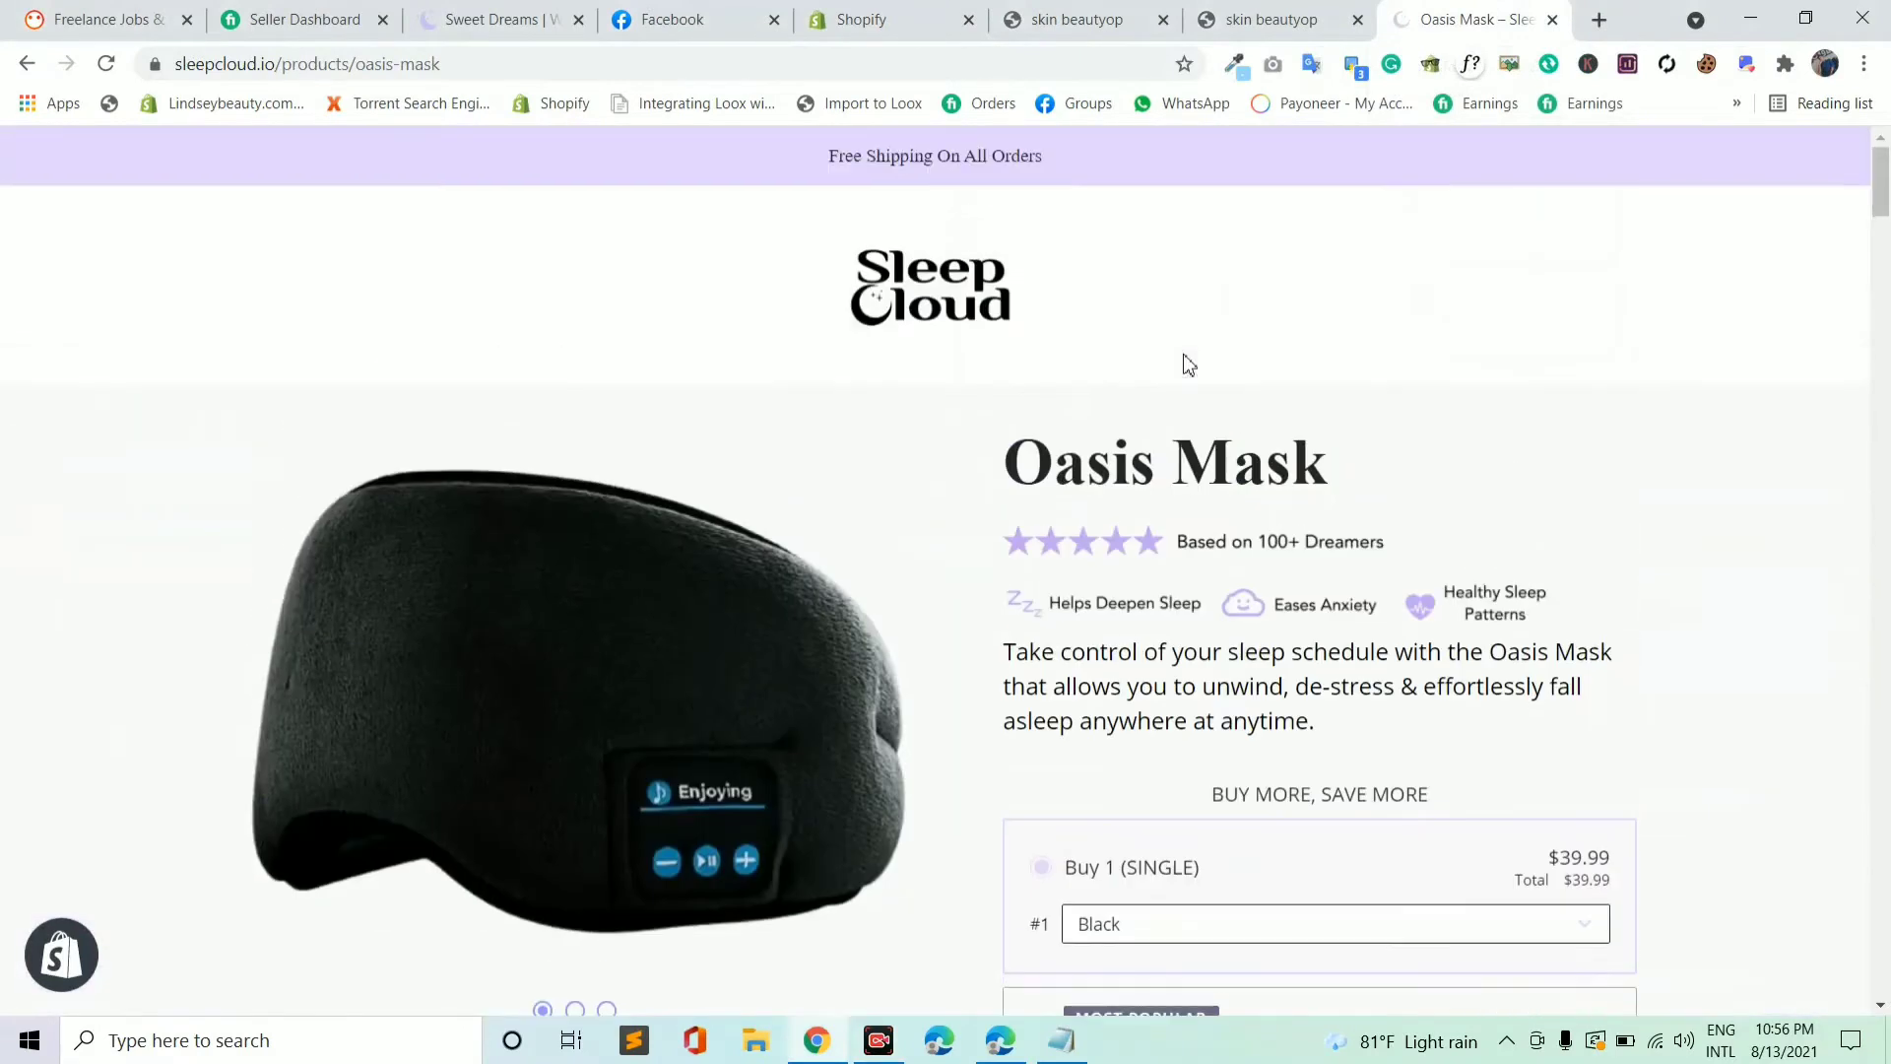
pyautogui.scroll(-14, 1220, 286)
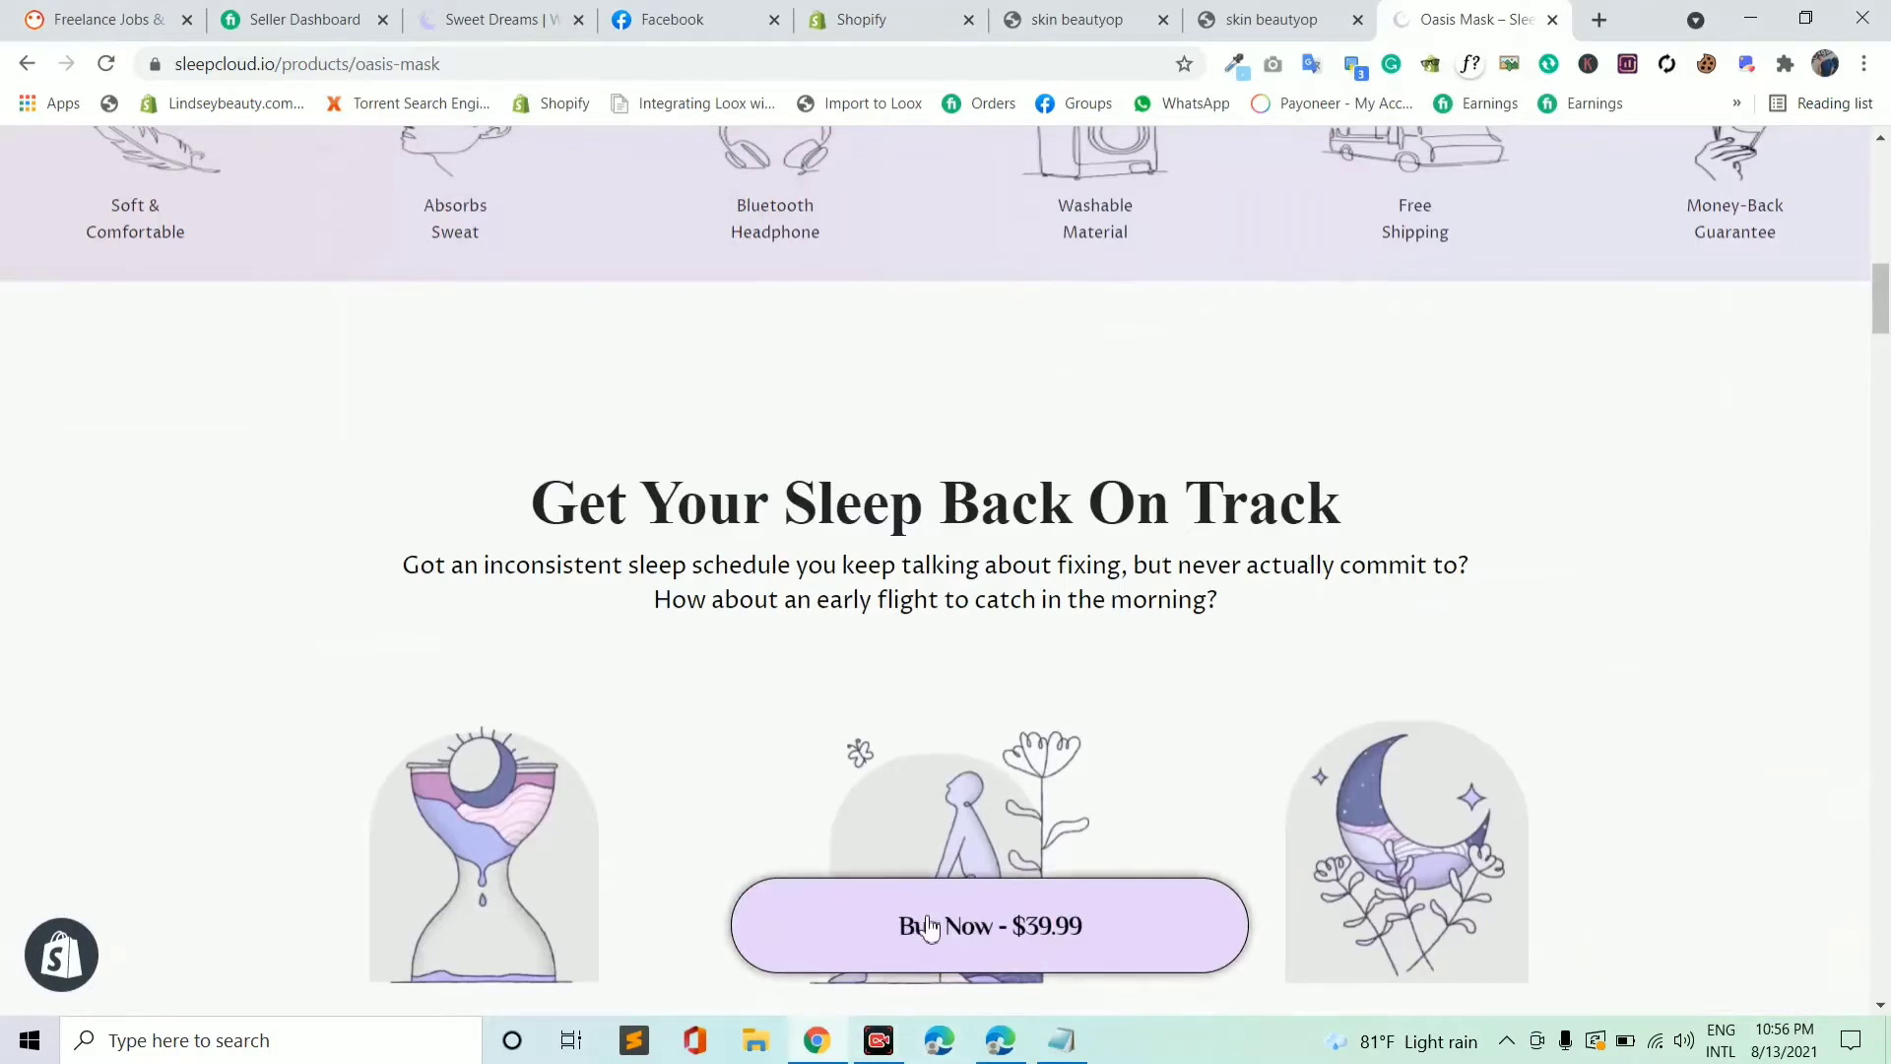
pyautogui.scroll(10, 952, 711)
pyautogui.scroll(-15, 1082, 608)
pyautogui.scroll(-12, 936, 667)
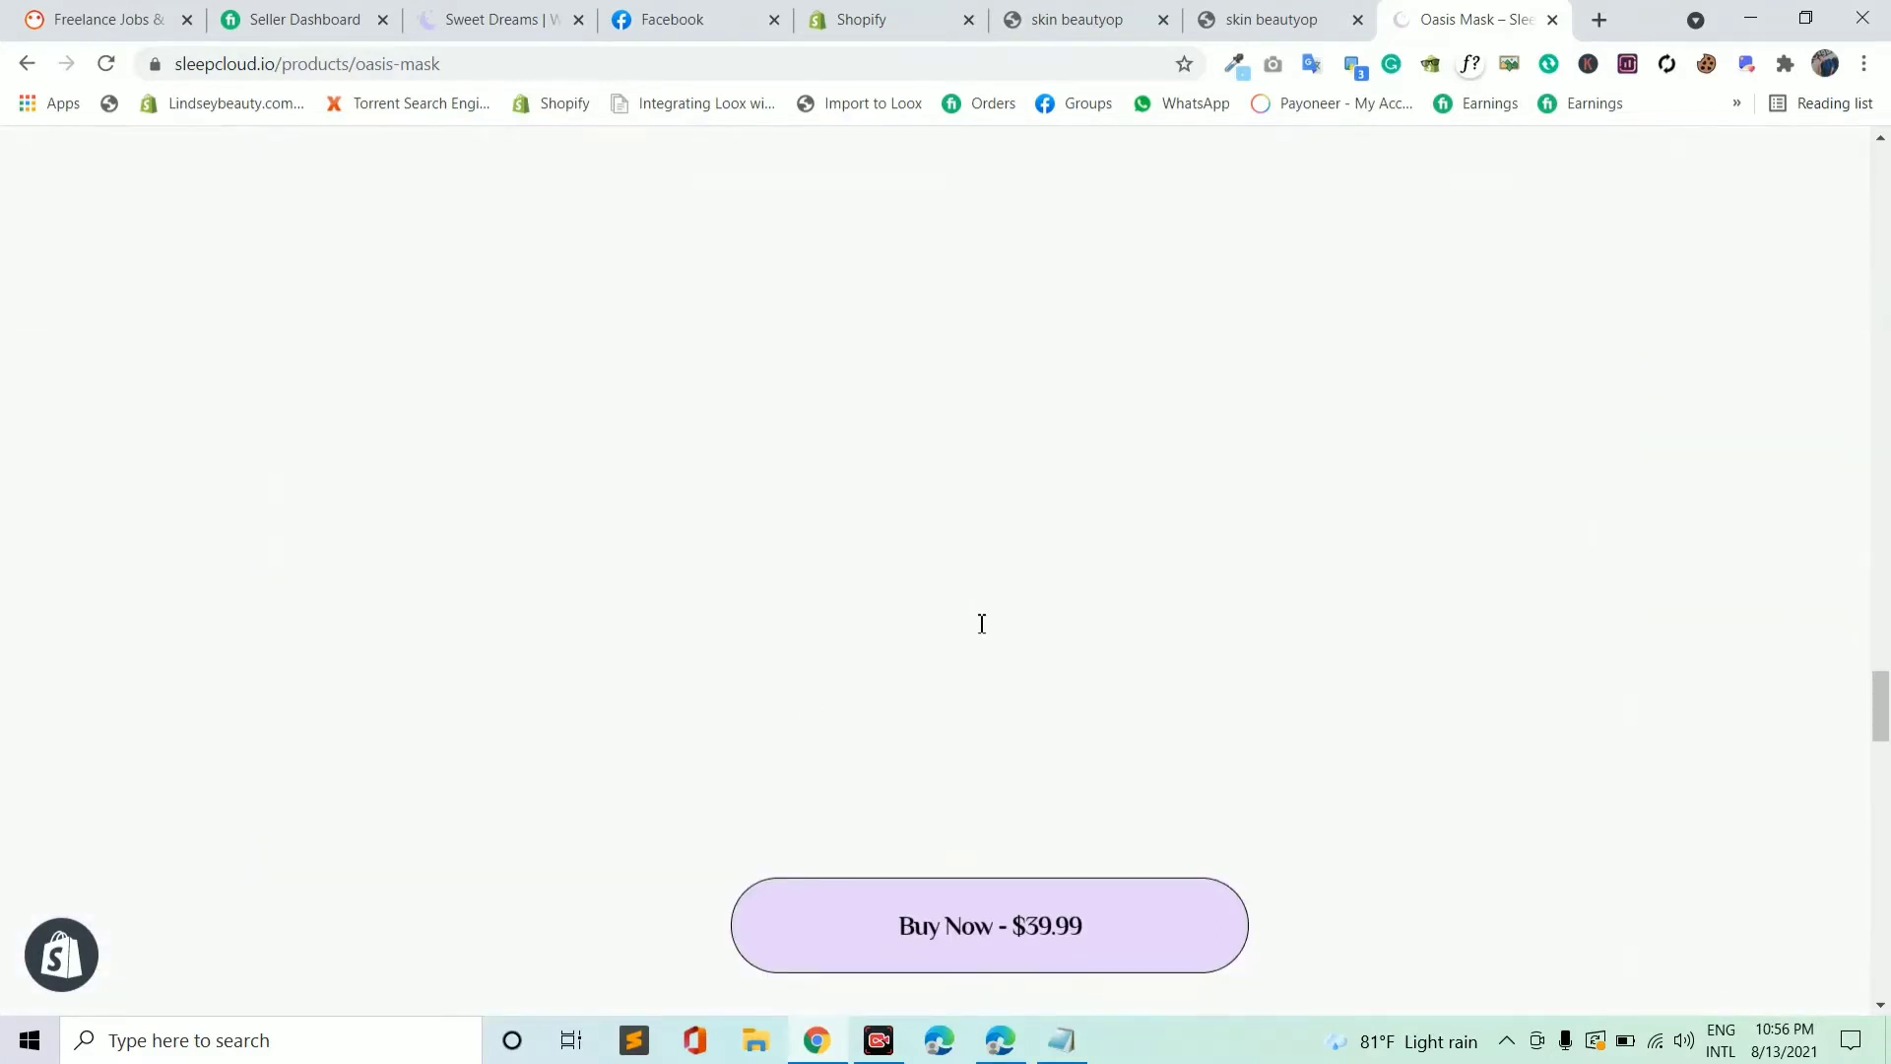
pyautogui.scroll(-15, 965, 697)
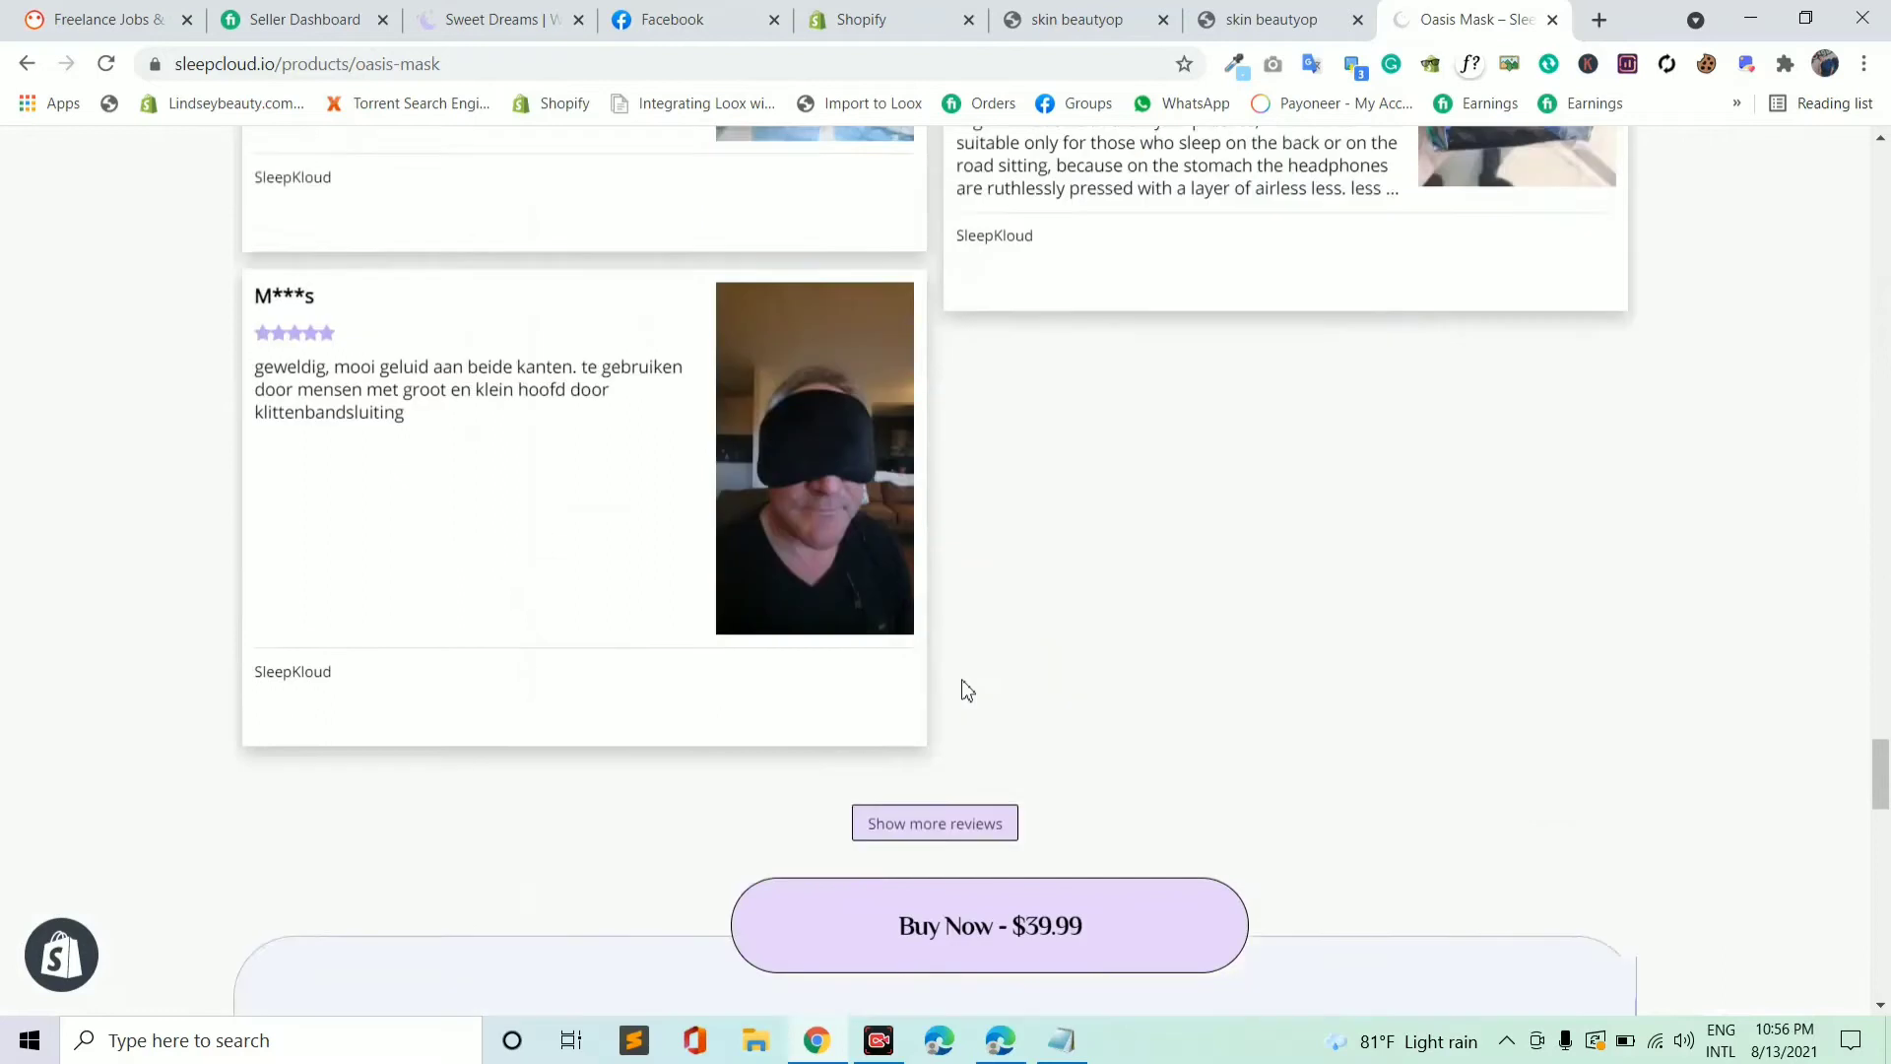
# - Inspect the Oasis Mask page in DevTools and preview it at 768 px tablet width
pyautogui.rightClick(983, 676)
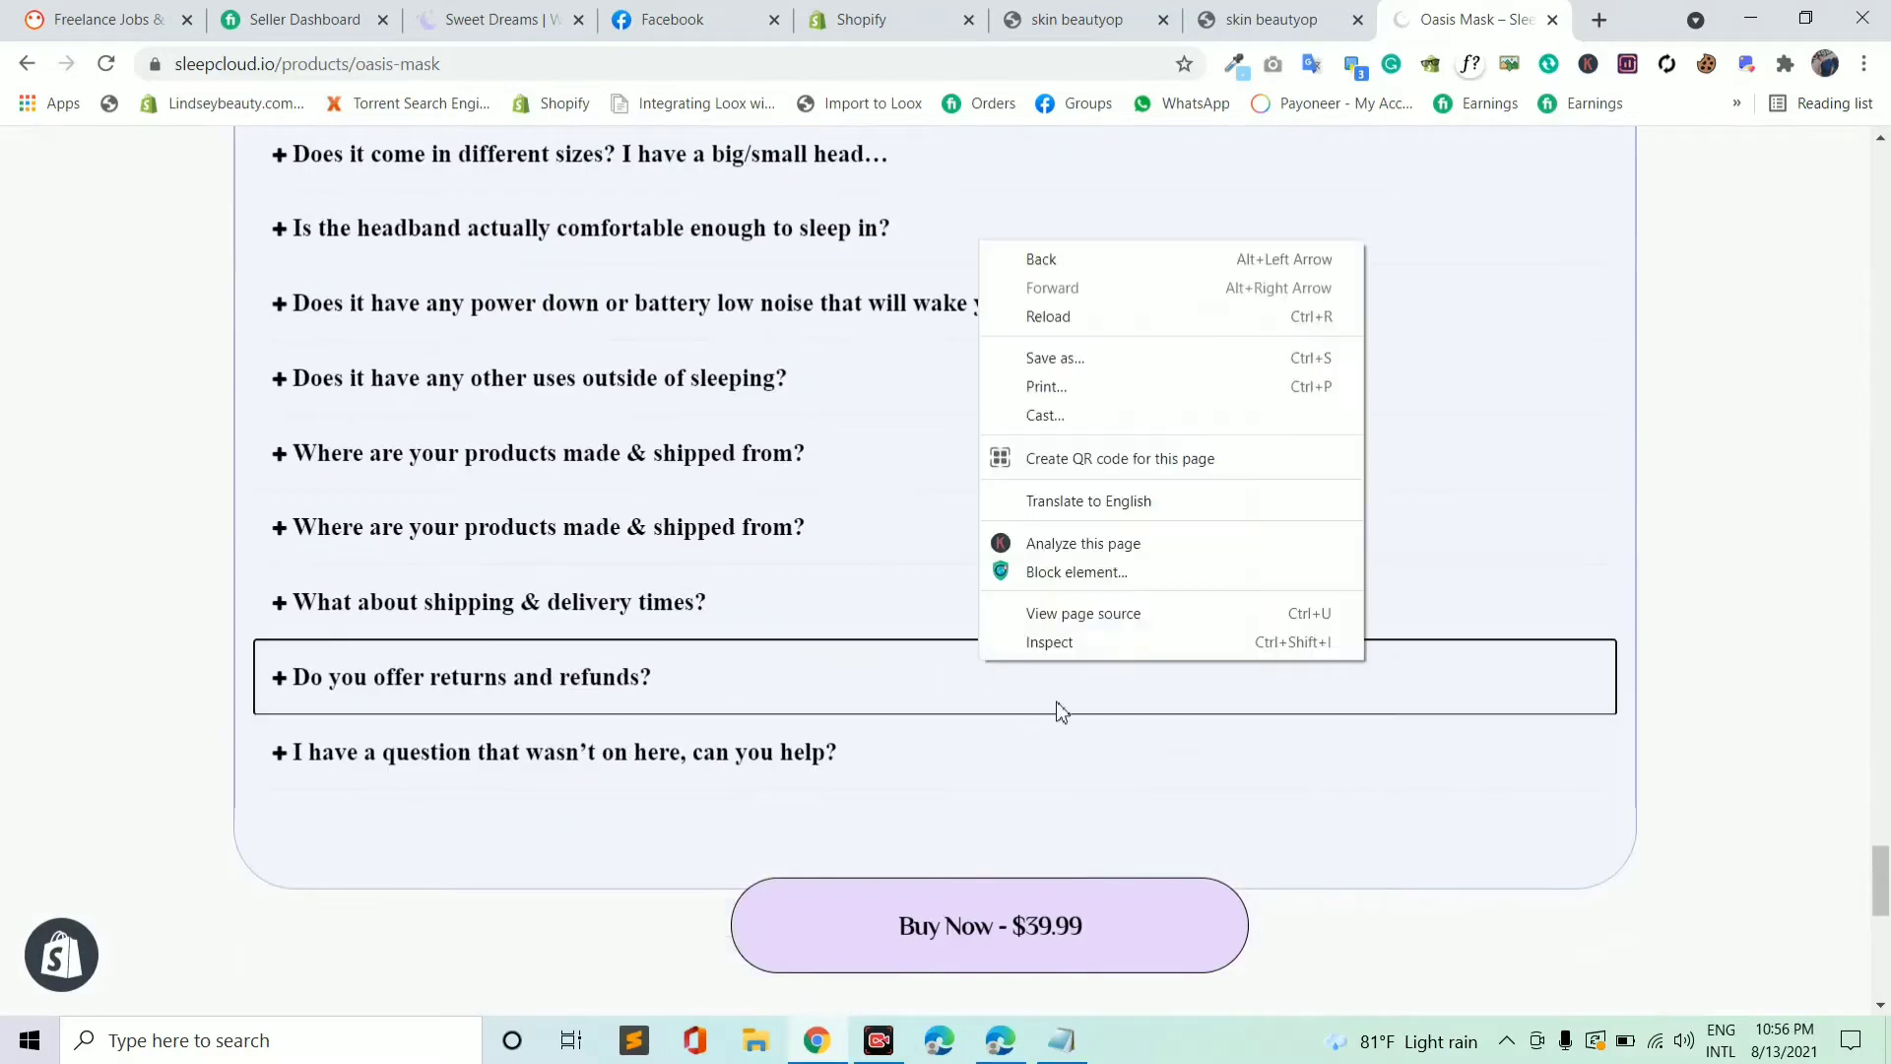
pyautogui.click(1060, 648)
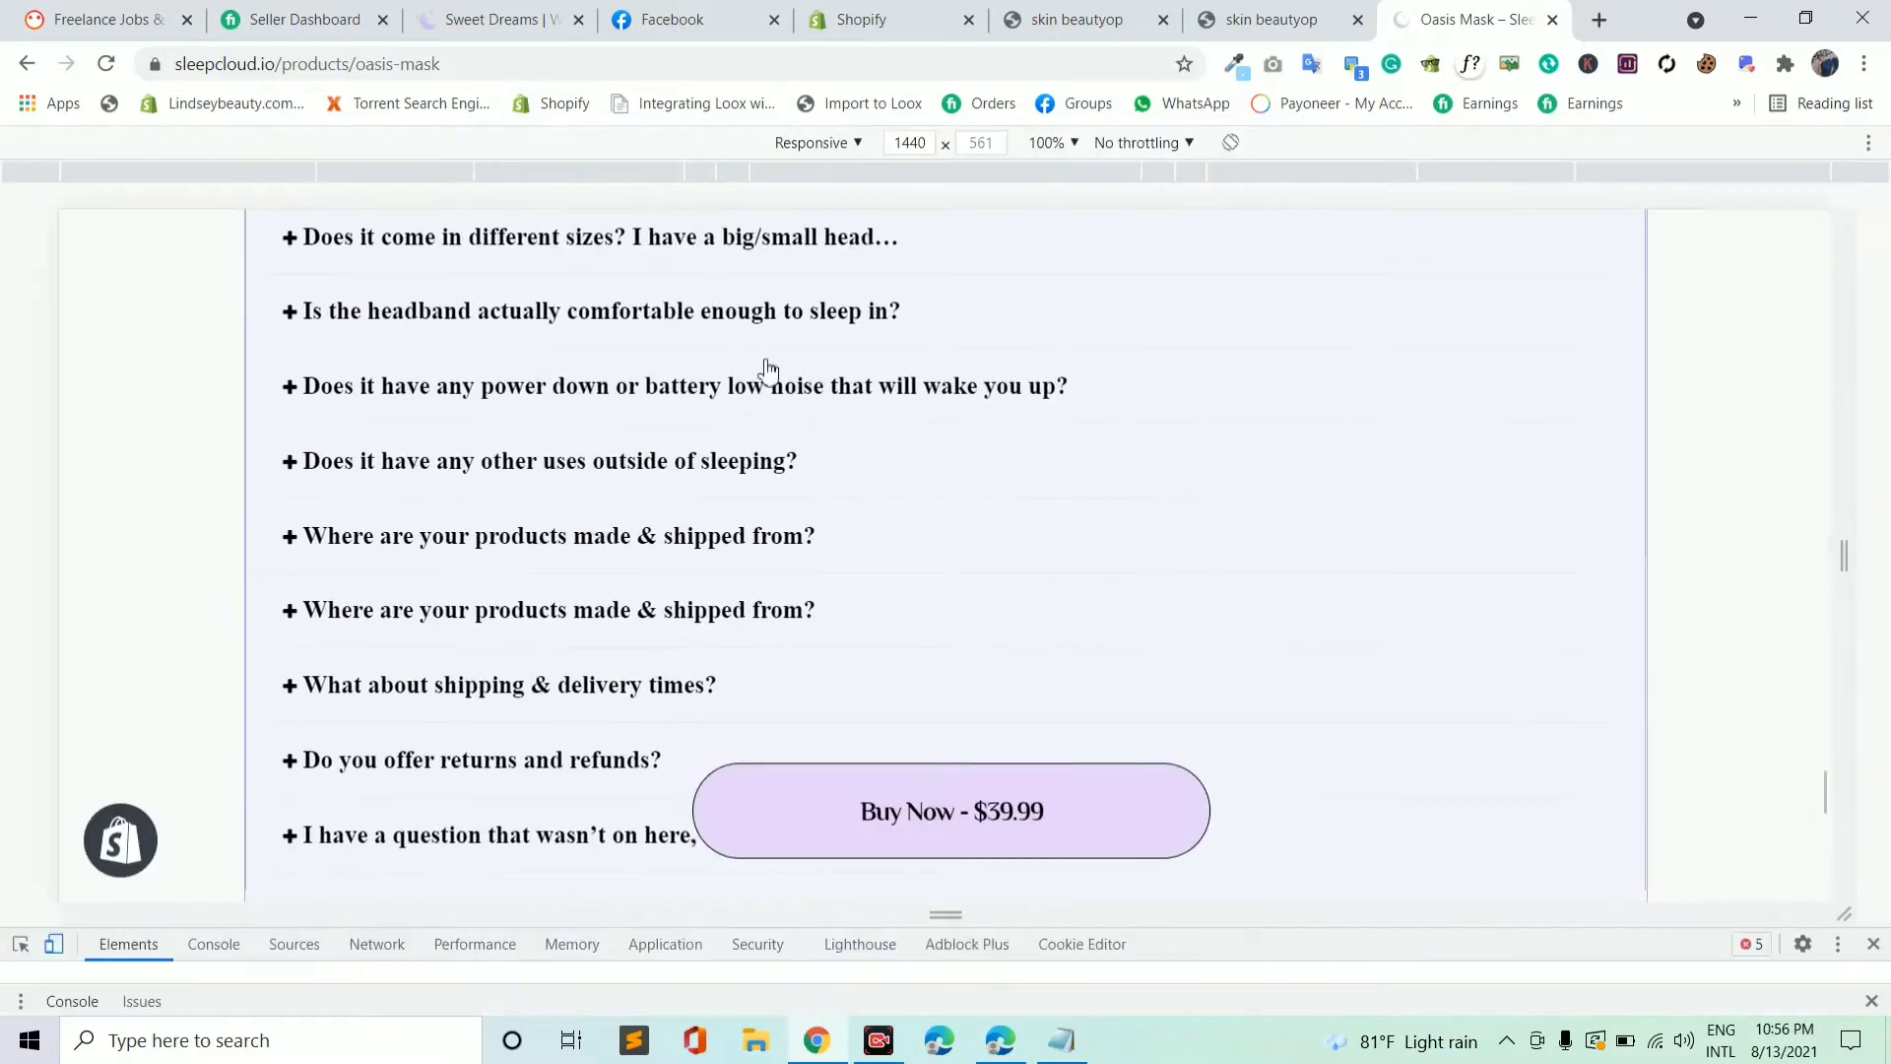
pyautogui.click(680, 175)
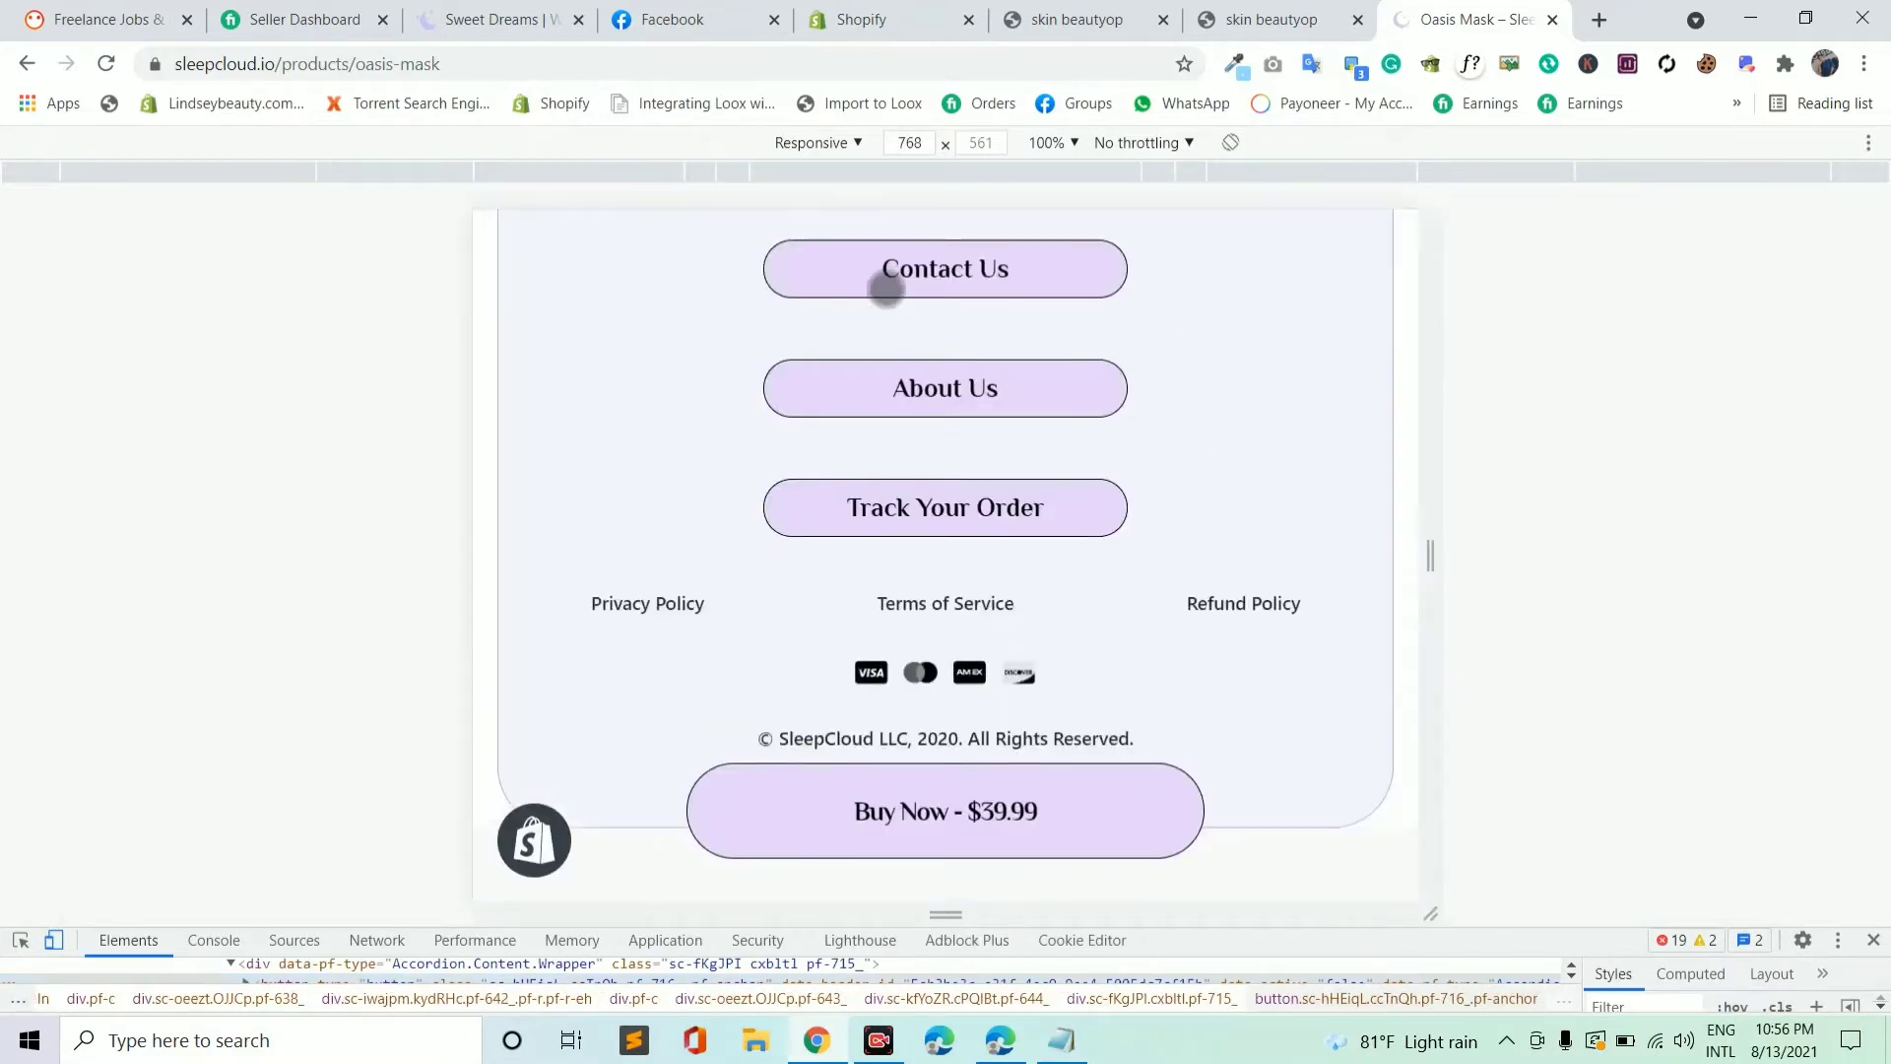
pyautogui.scroll(10, 882, 287)
pyautogui.scroll(15, 883, 314)
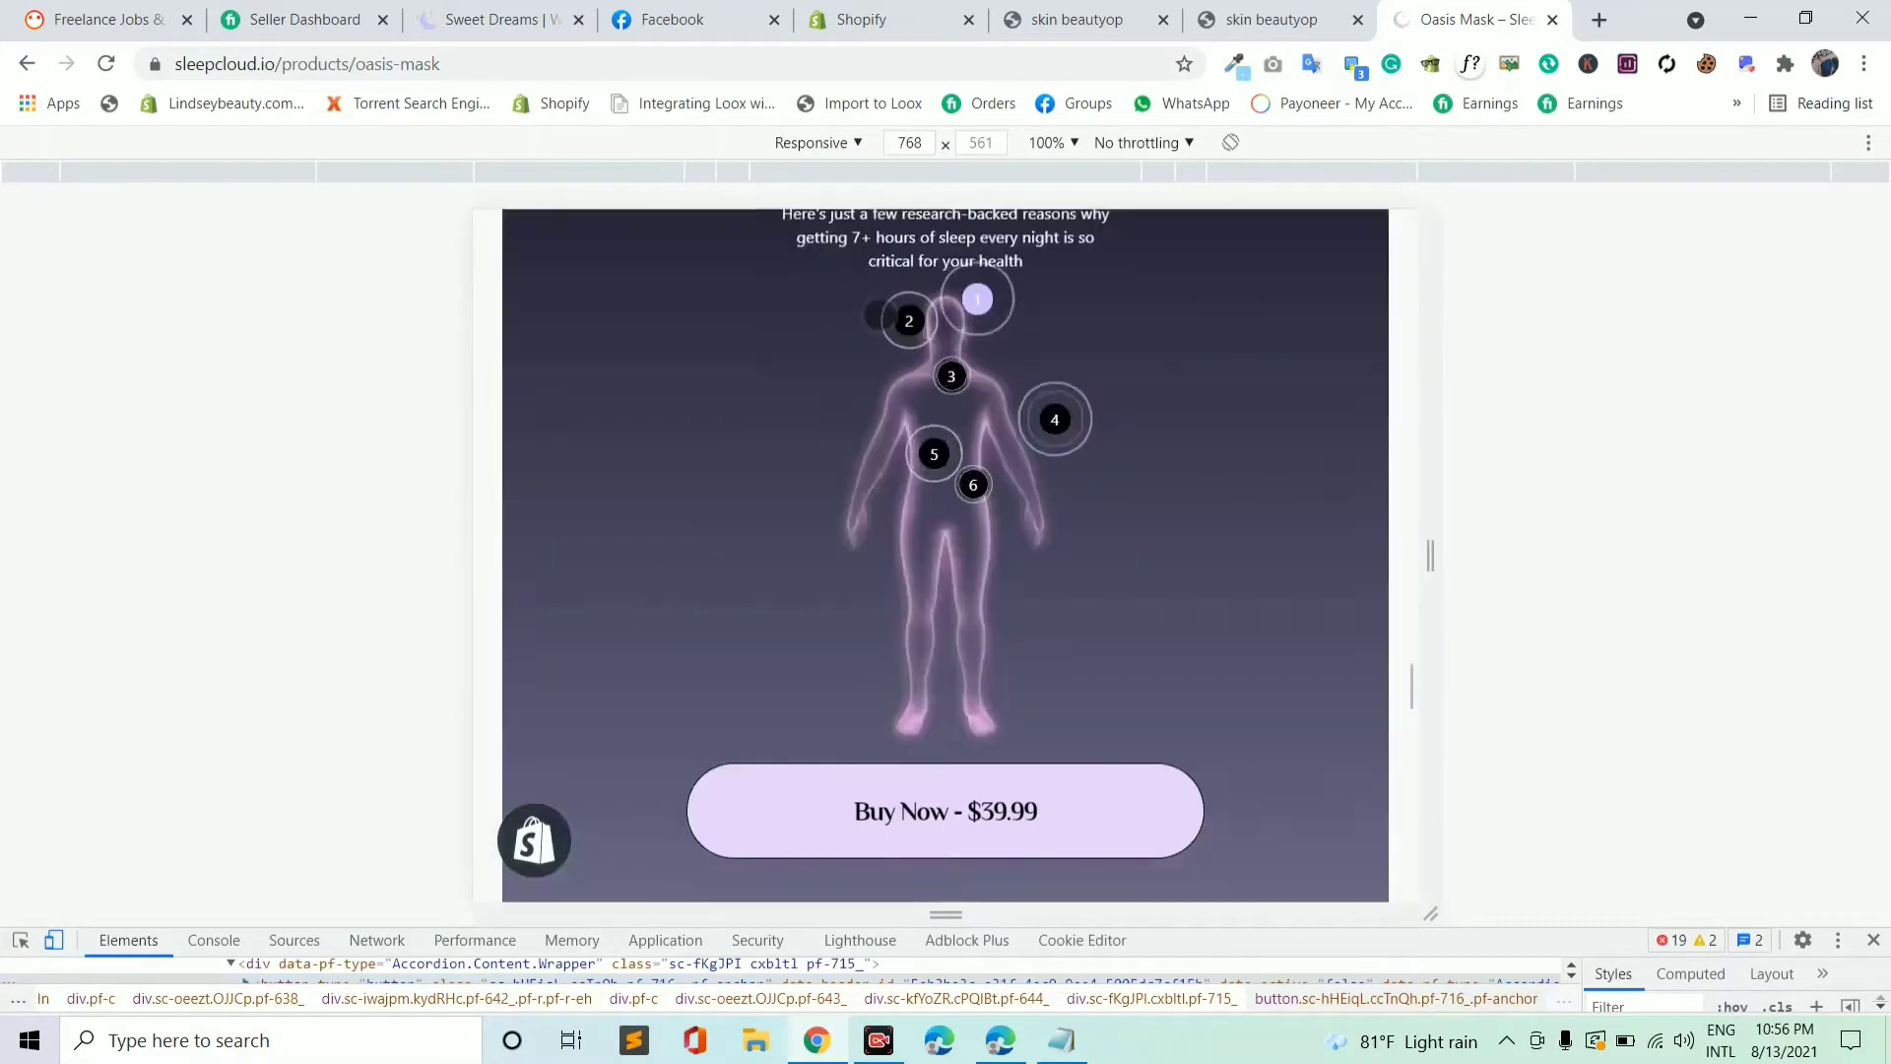
pyautogui.scroll(5, 902, 418)
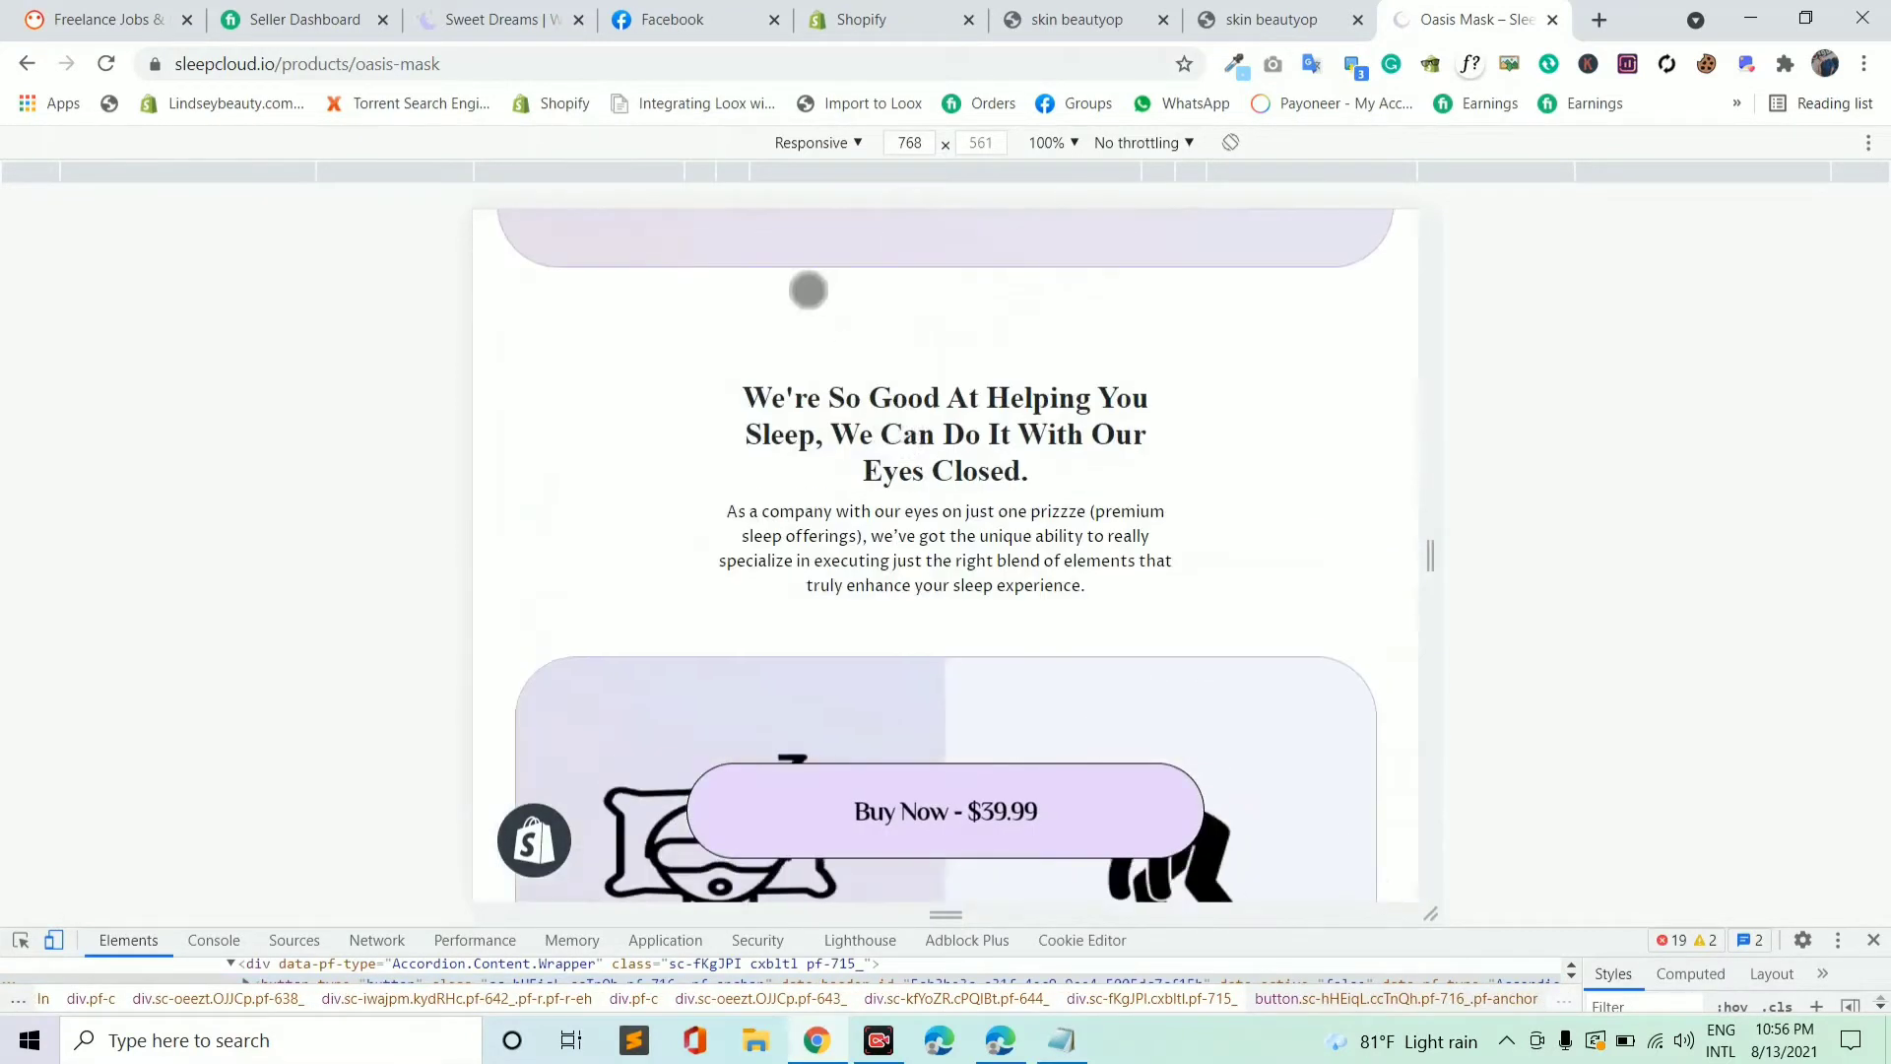
# - Preview the page at 425 px mobile width, then return to the Shopify Apps tab
pyautogui.click(713, 173)
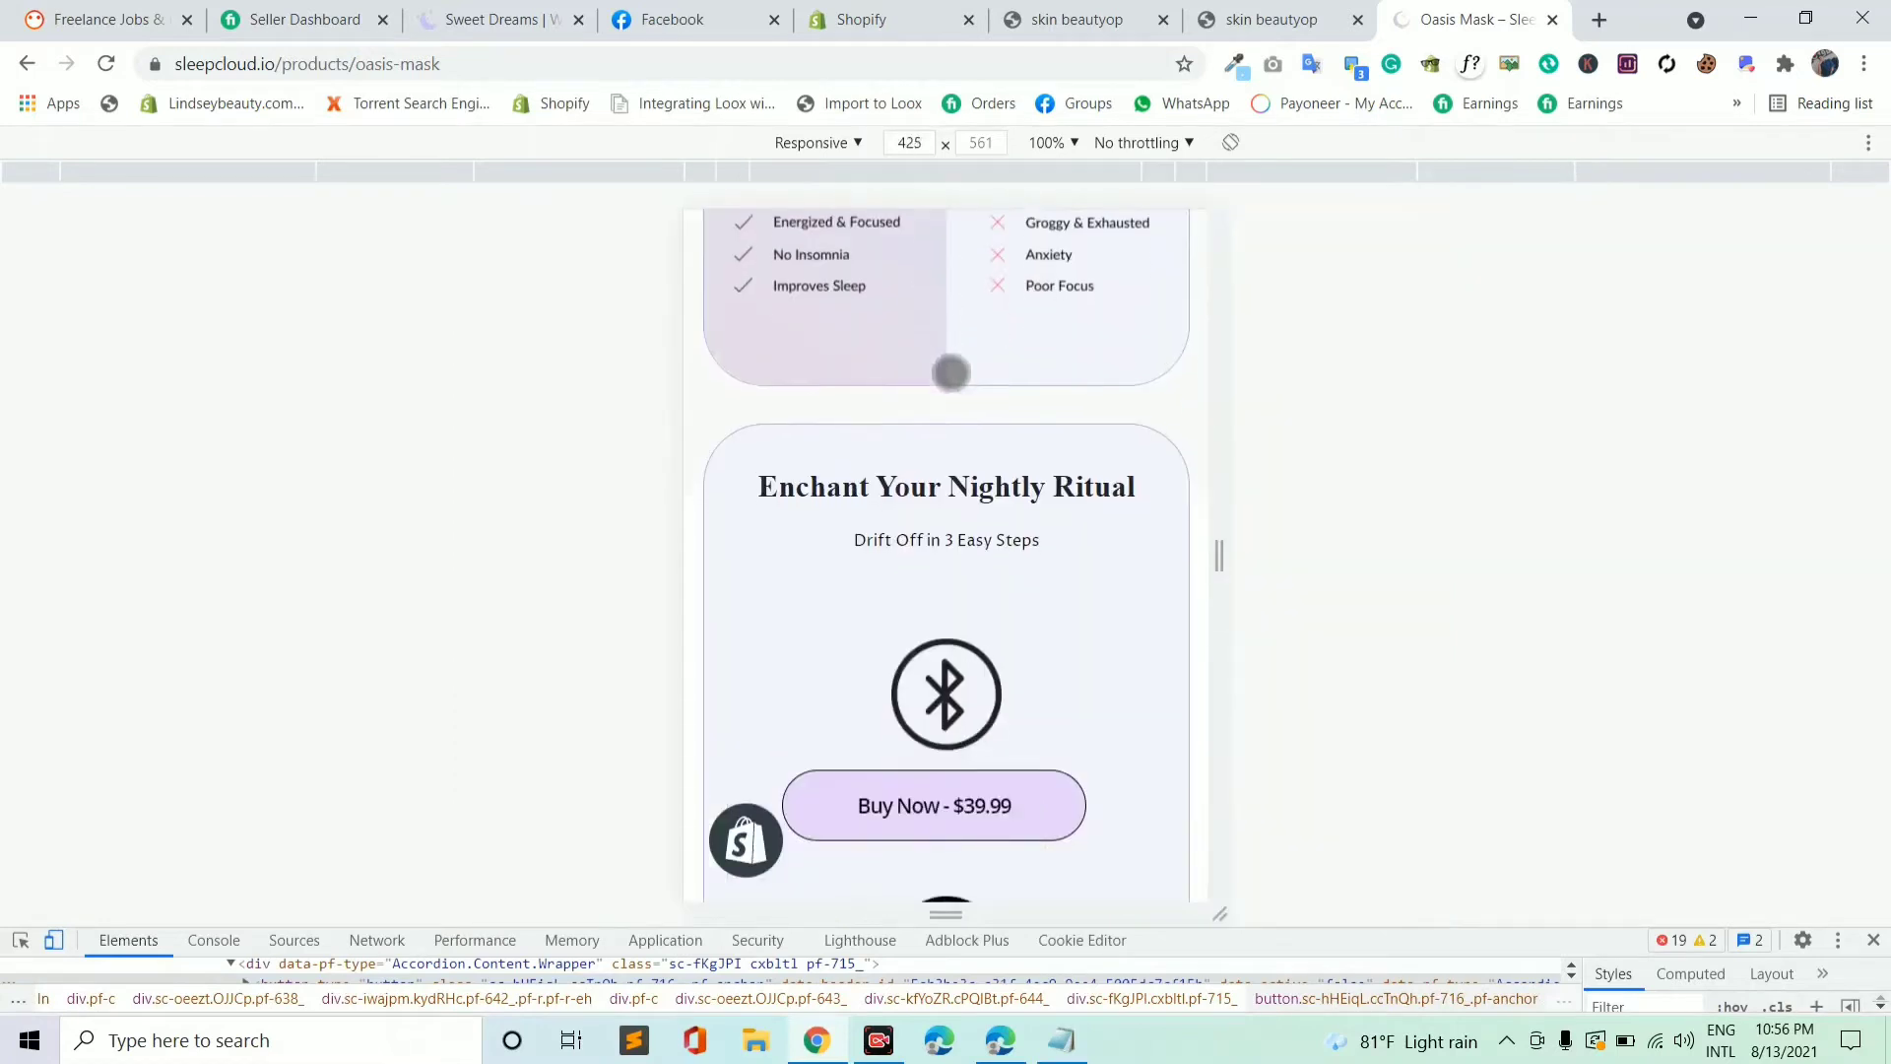
pyautogui.scroll(15, 945, 579)
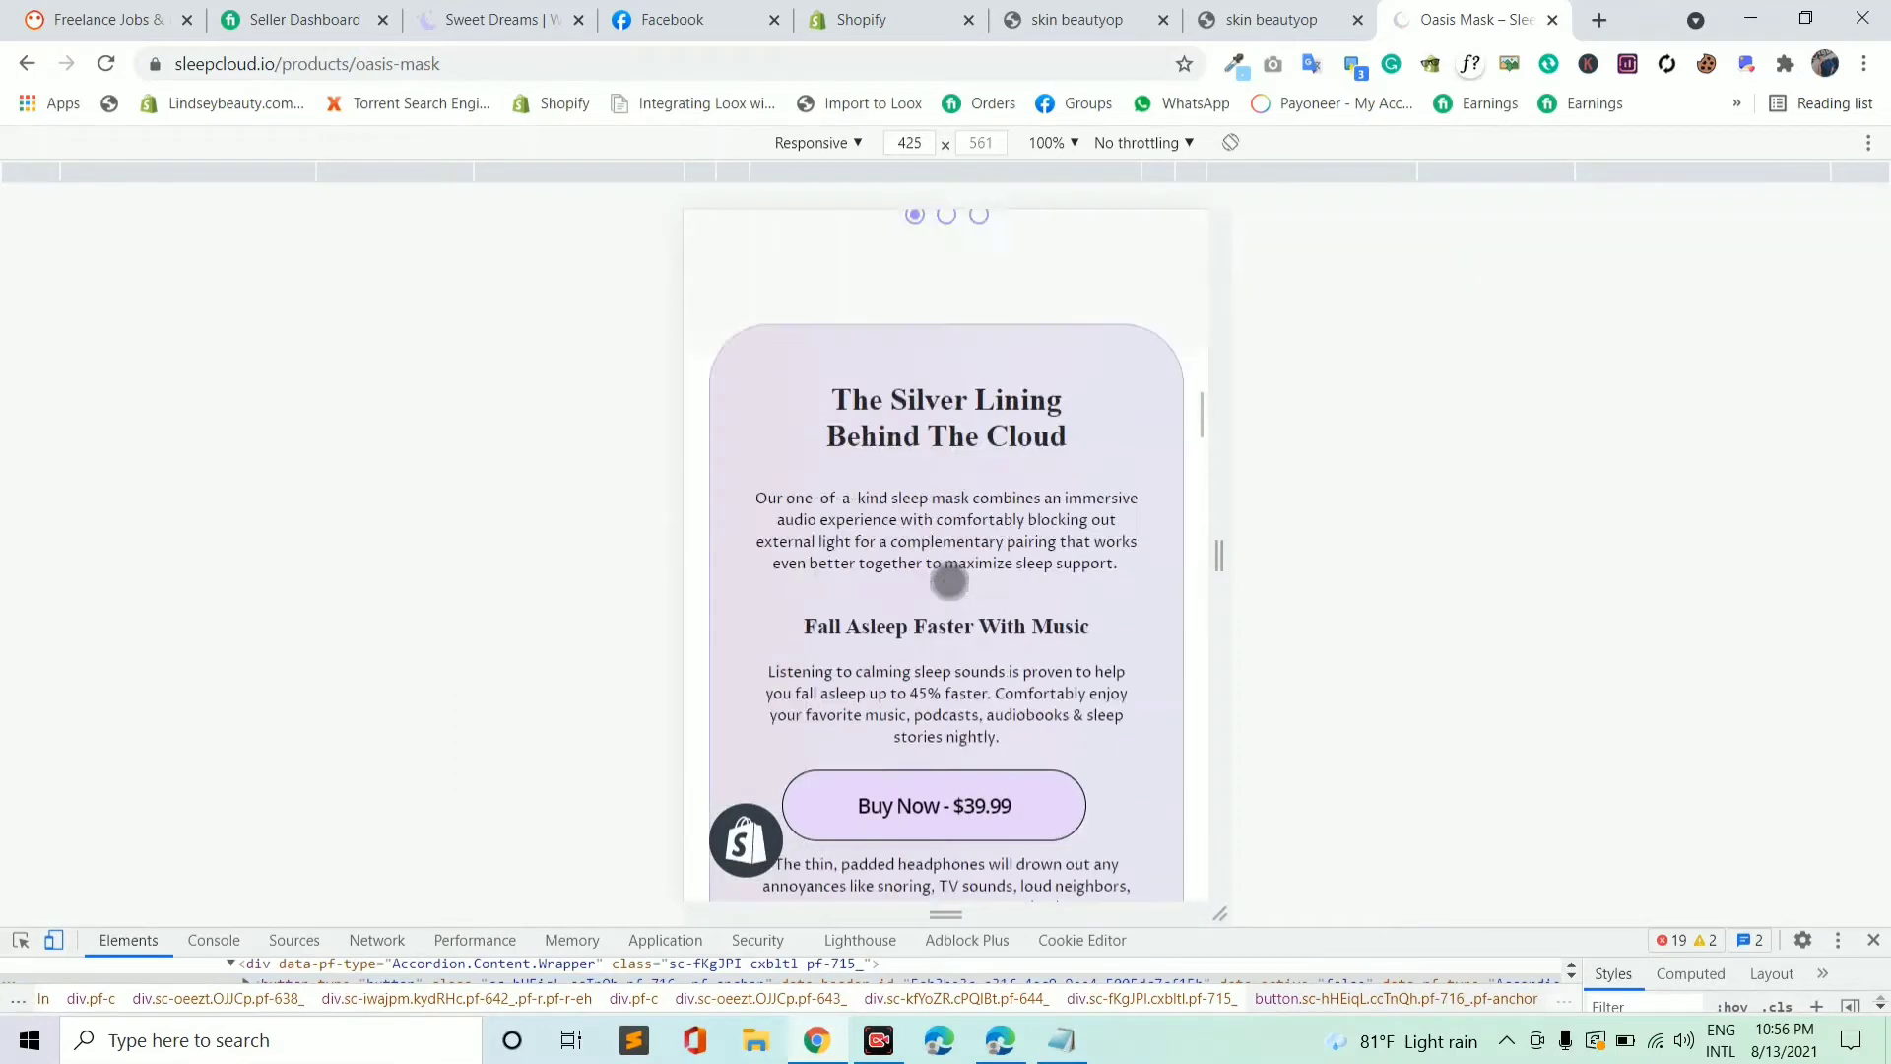
pyautogui.scroll(5, 949, 581)
pyautogui.scroll(-15, 937, 493)
pyautogui.scroll(-9, 955, 453)
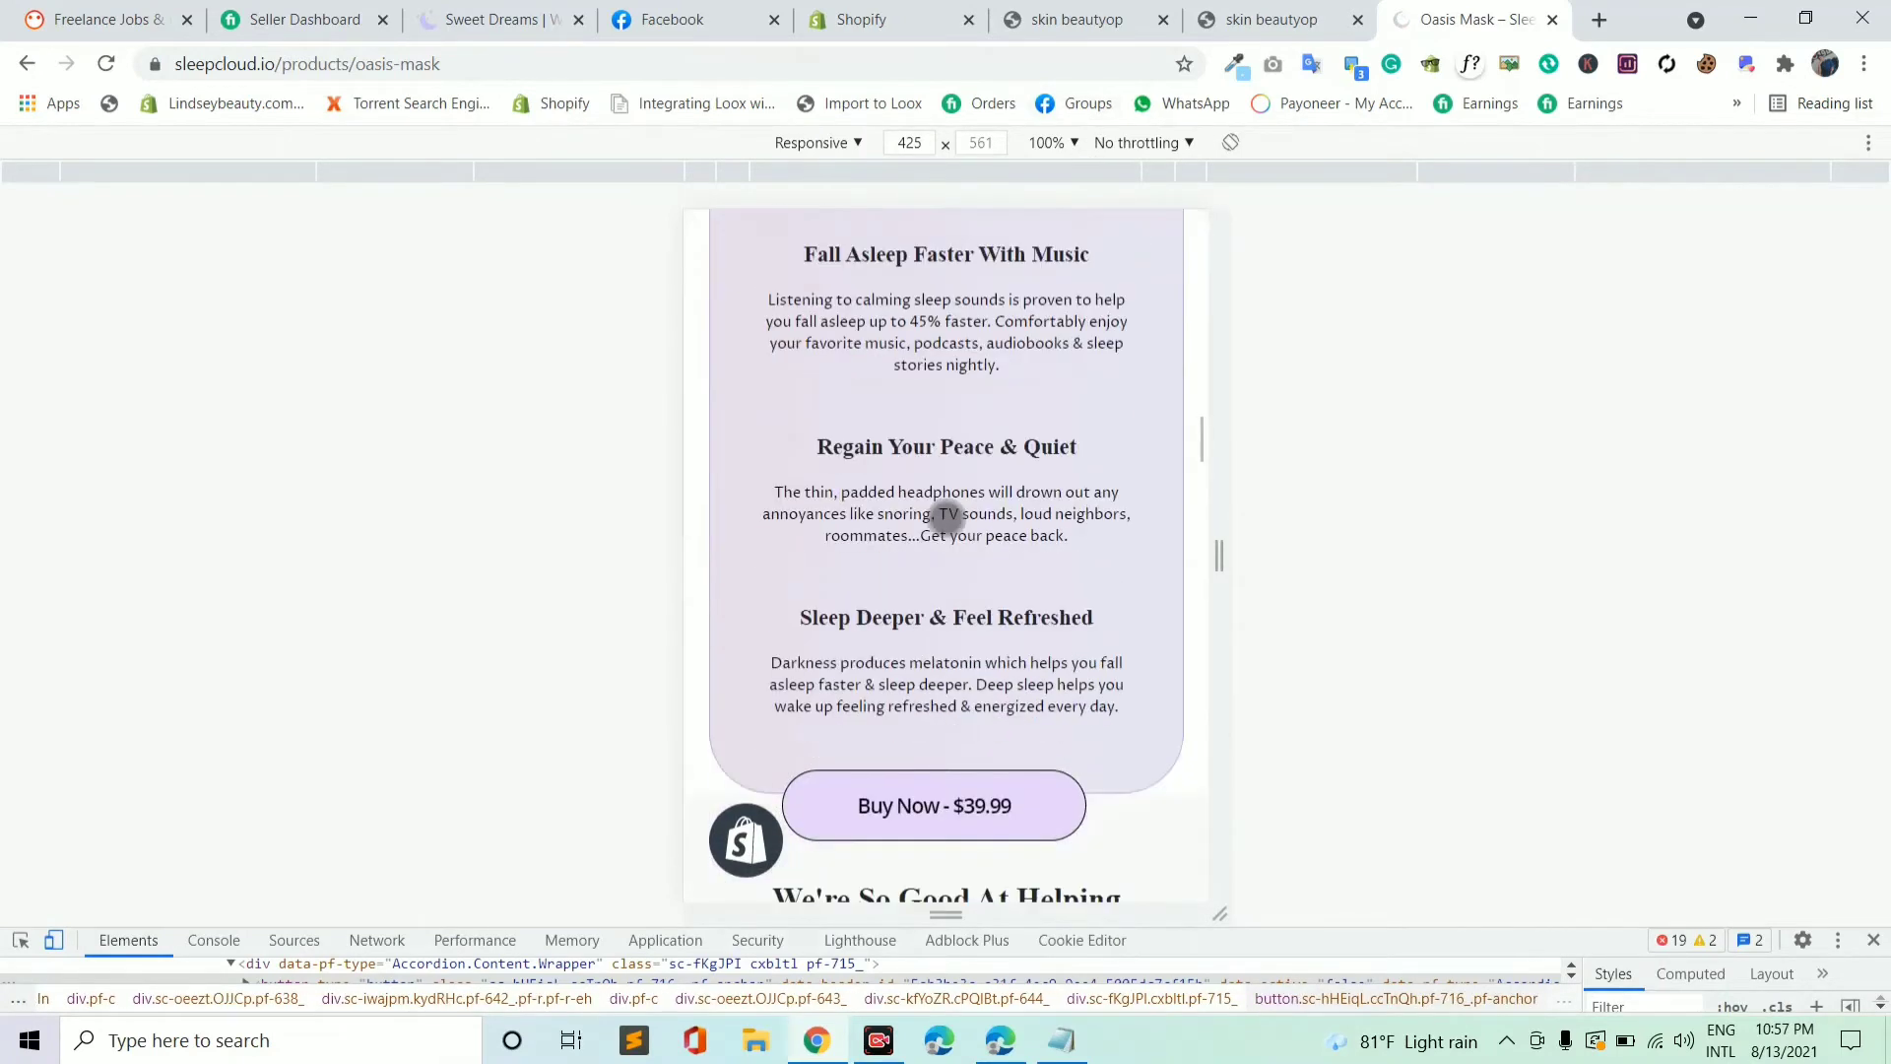
pyautogui.scroll(4, 945, 514)
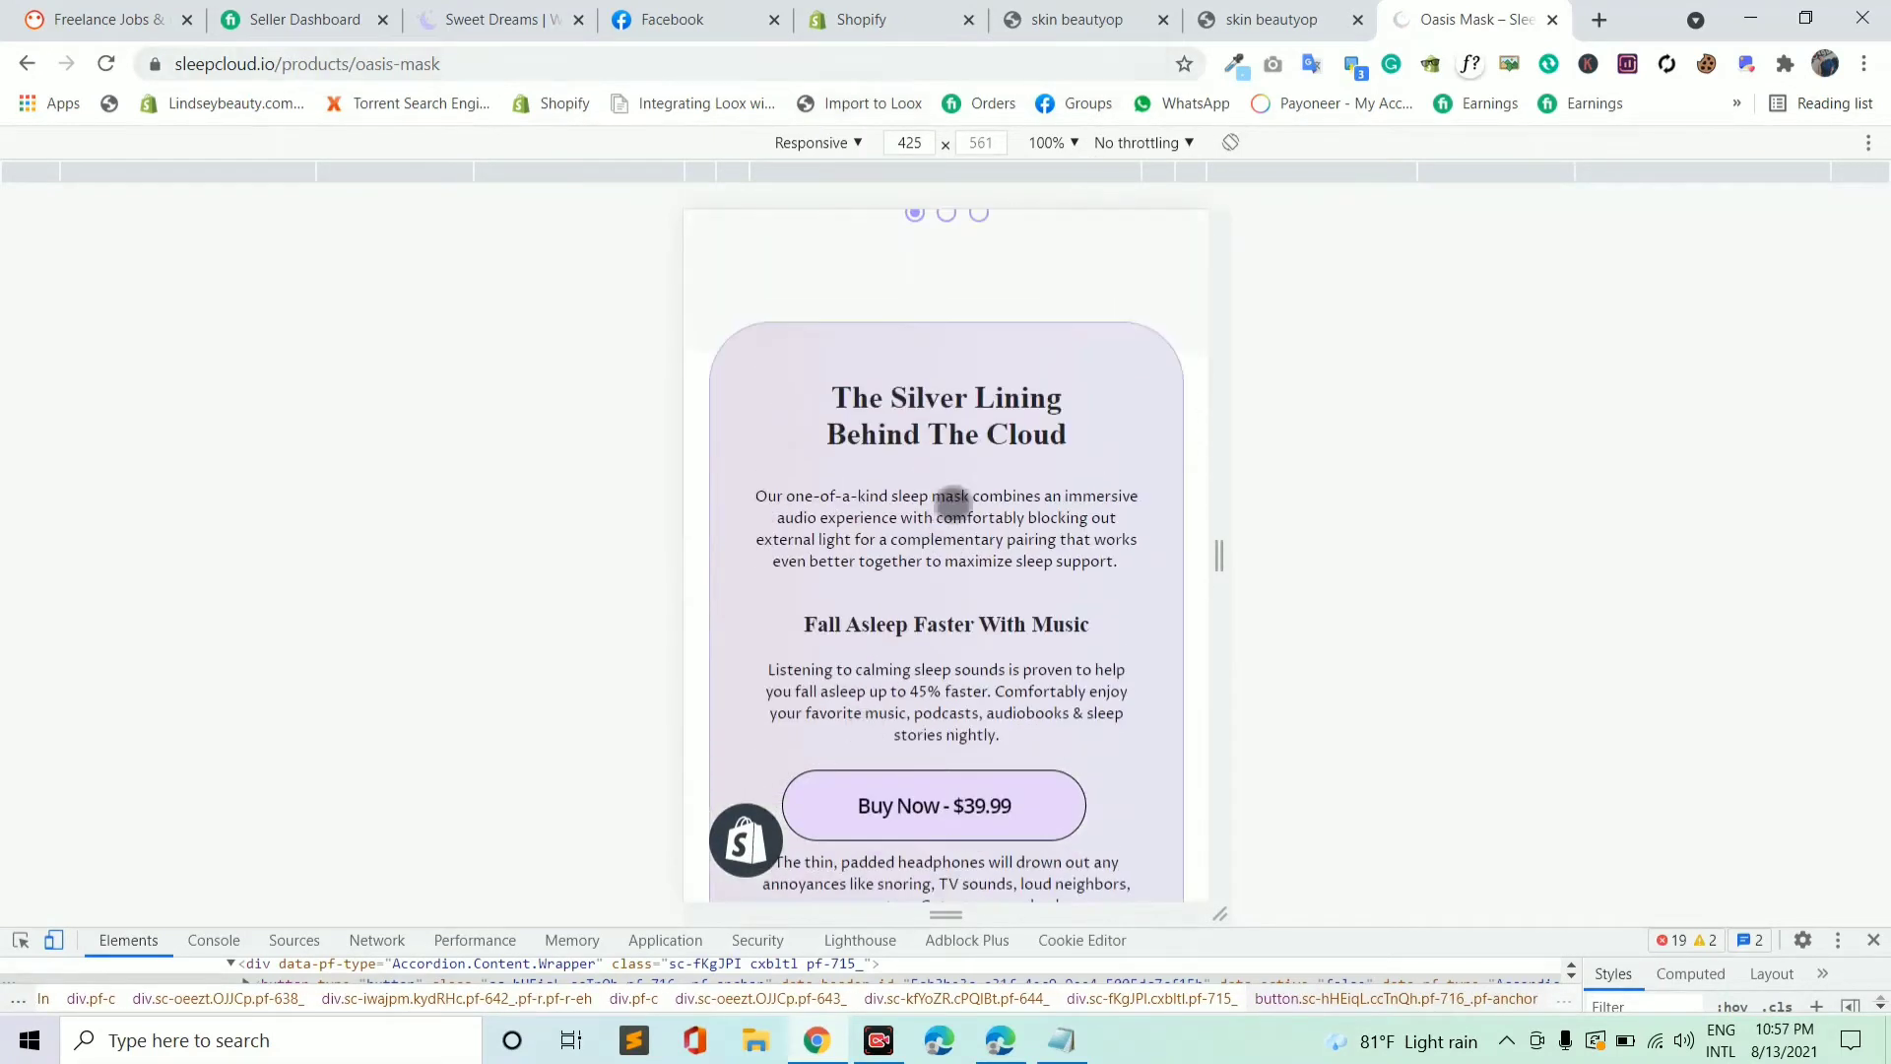
pyautogui.click(867, 22)
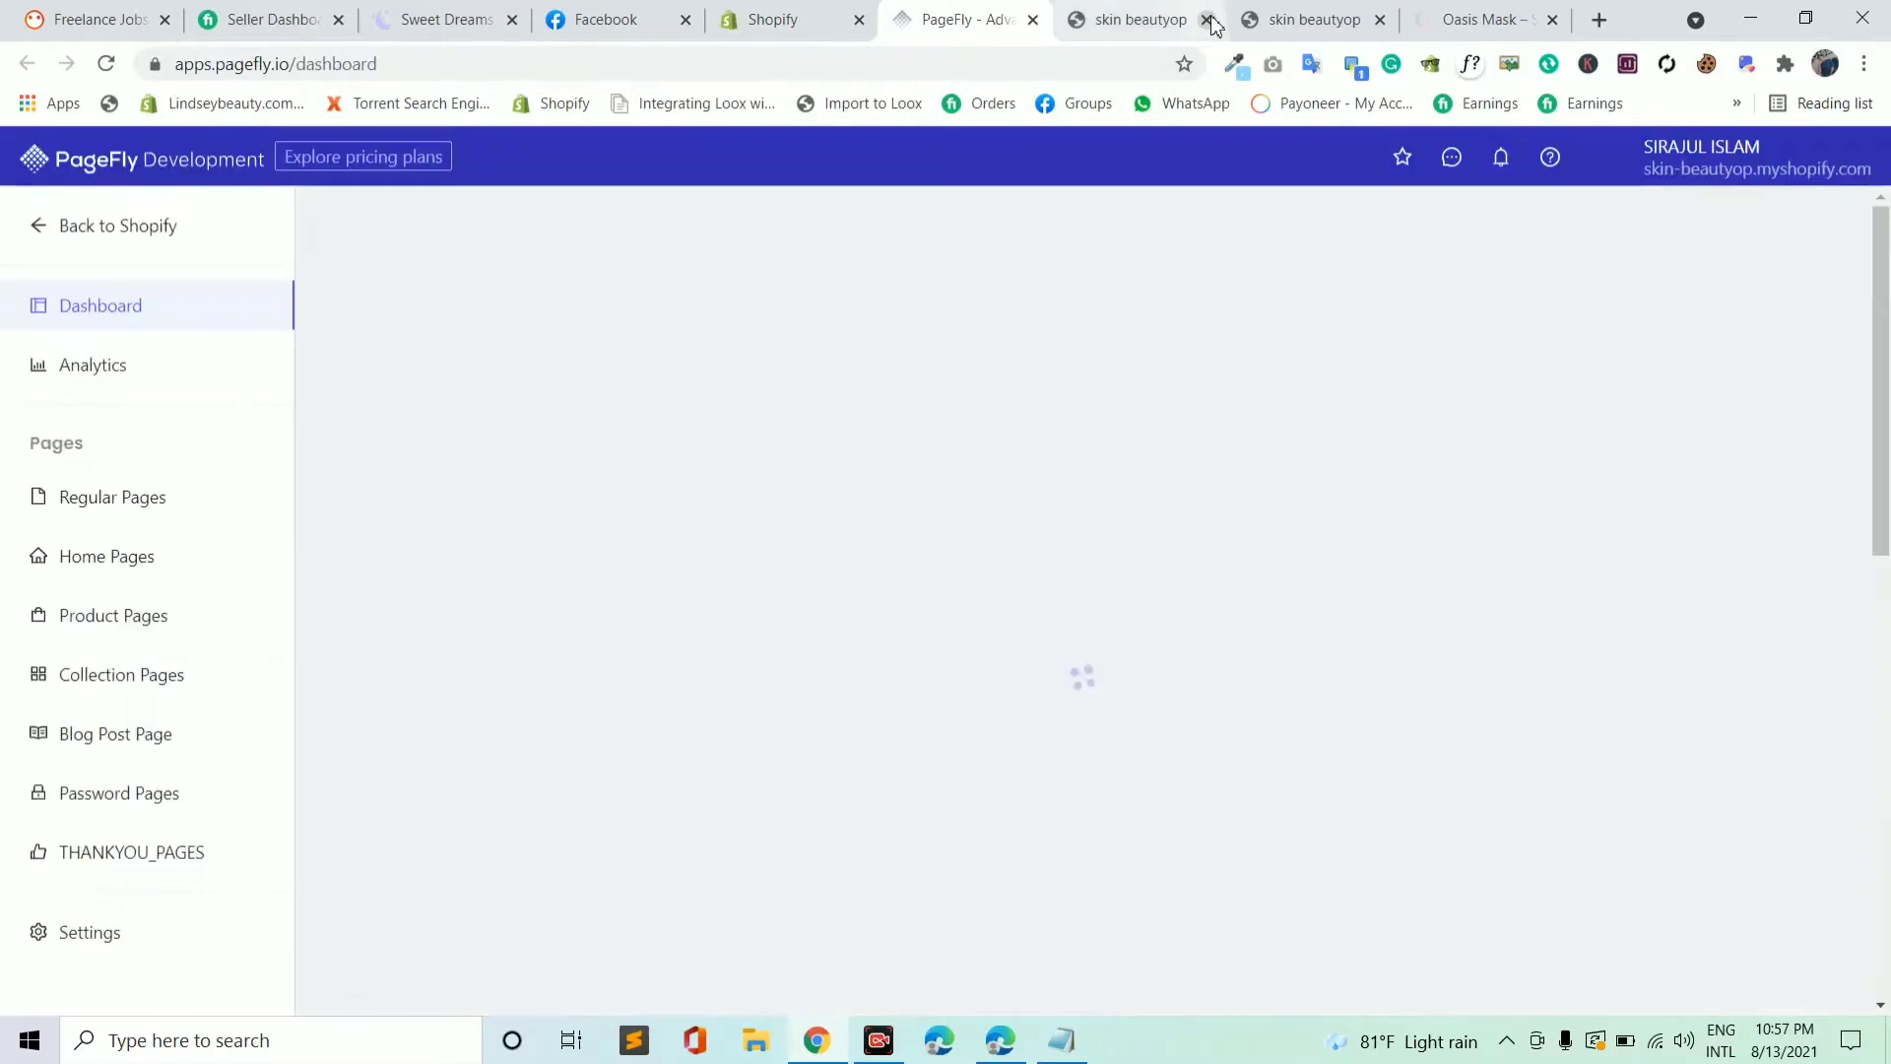
# - Close the two old 'skin beautyop' storefront tabs and list PageFly's Home Pages
pyautogui.click(1206, 20)
pyautogui.click(1206, 19)
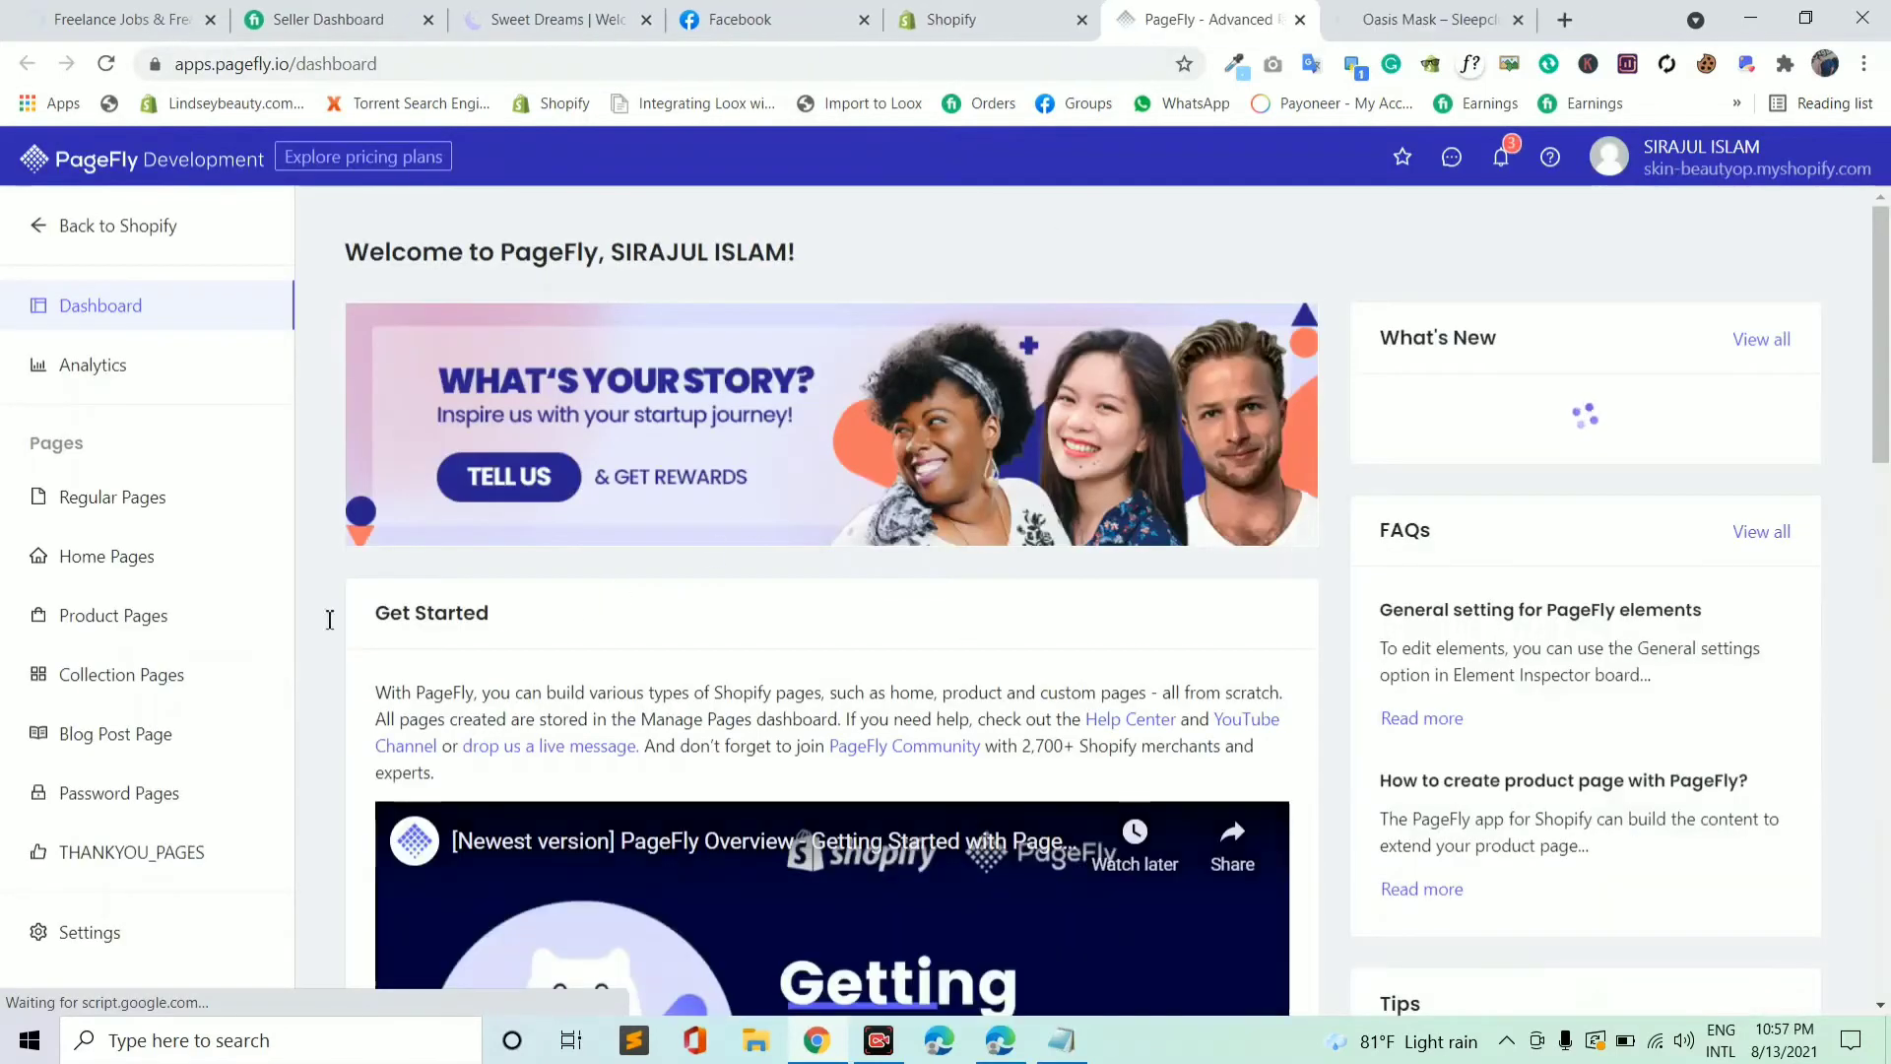
pyautogui.click(49, 561)
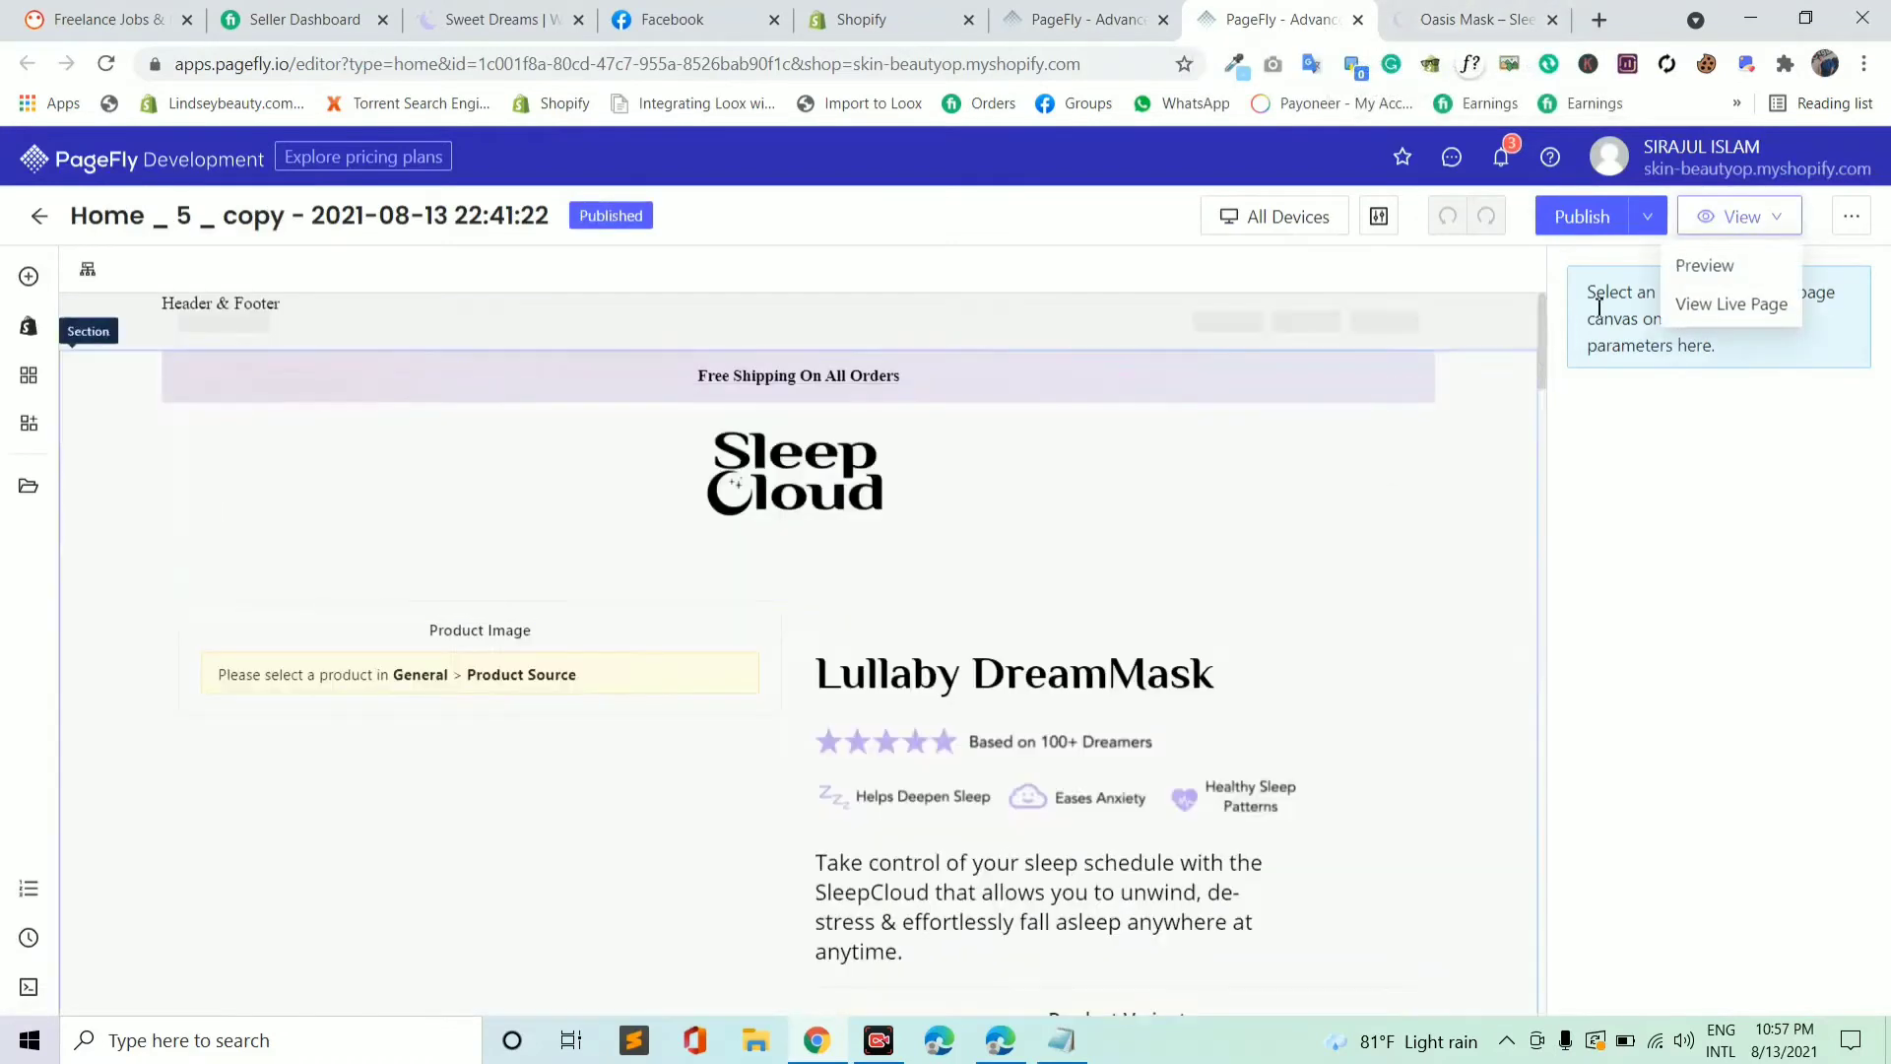
# - Open the live storefront home page and scroll through its Lullaby DreamMask layout and acne patch images
pyautogui.moveTo(1734, 222)
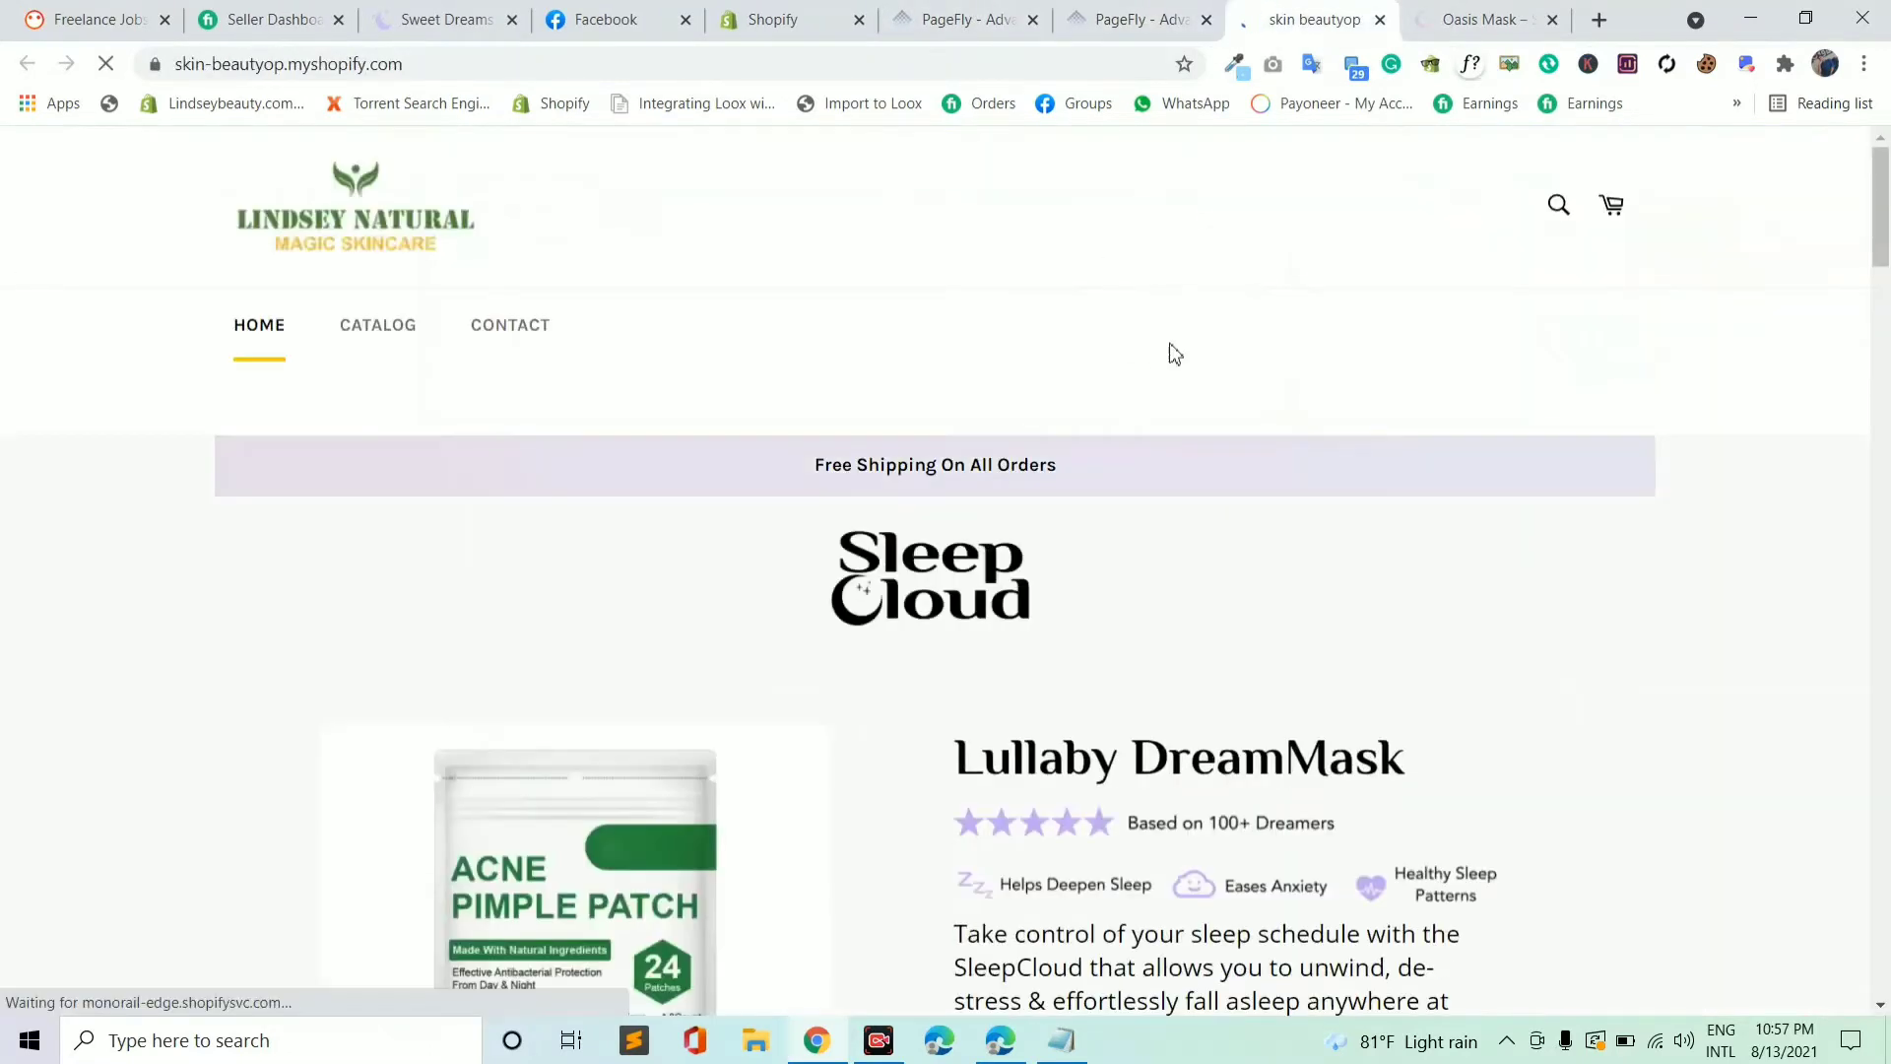
pyautogui.scroll(-10, 1158, 440)
pyautogui.scroll(-4, 1157, 464)
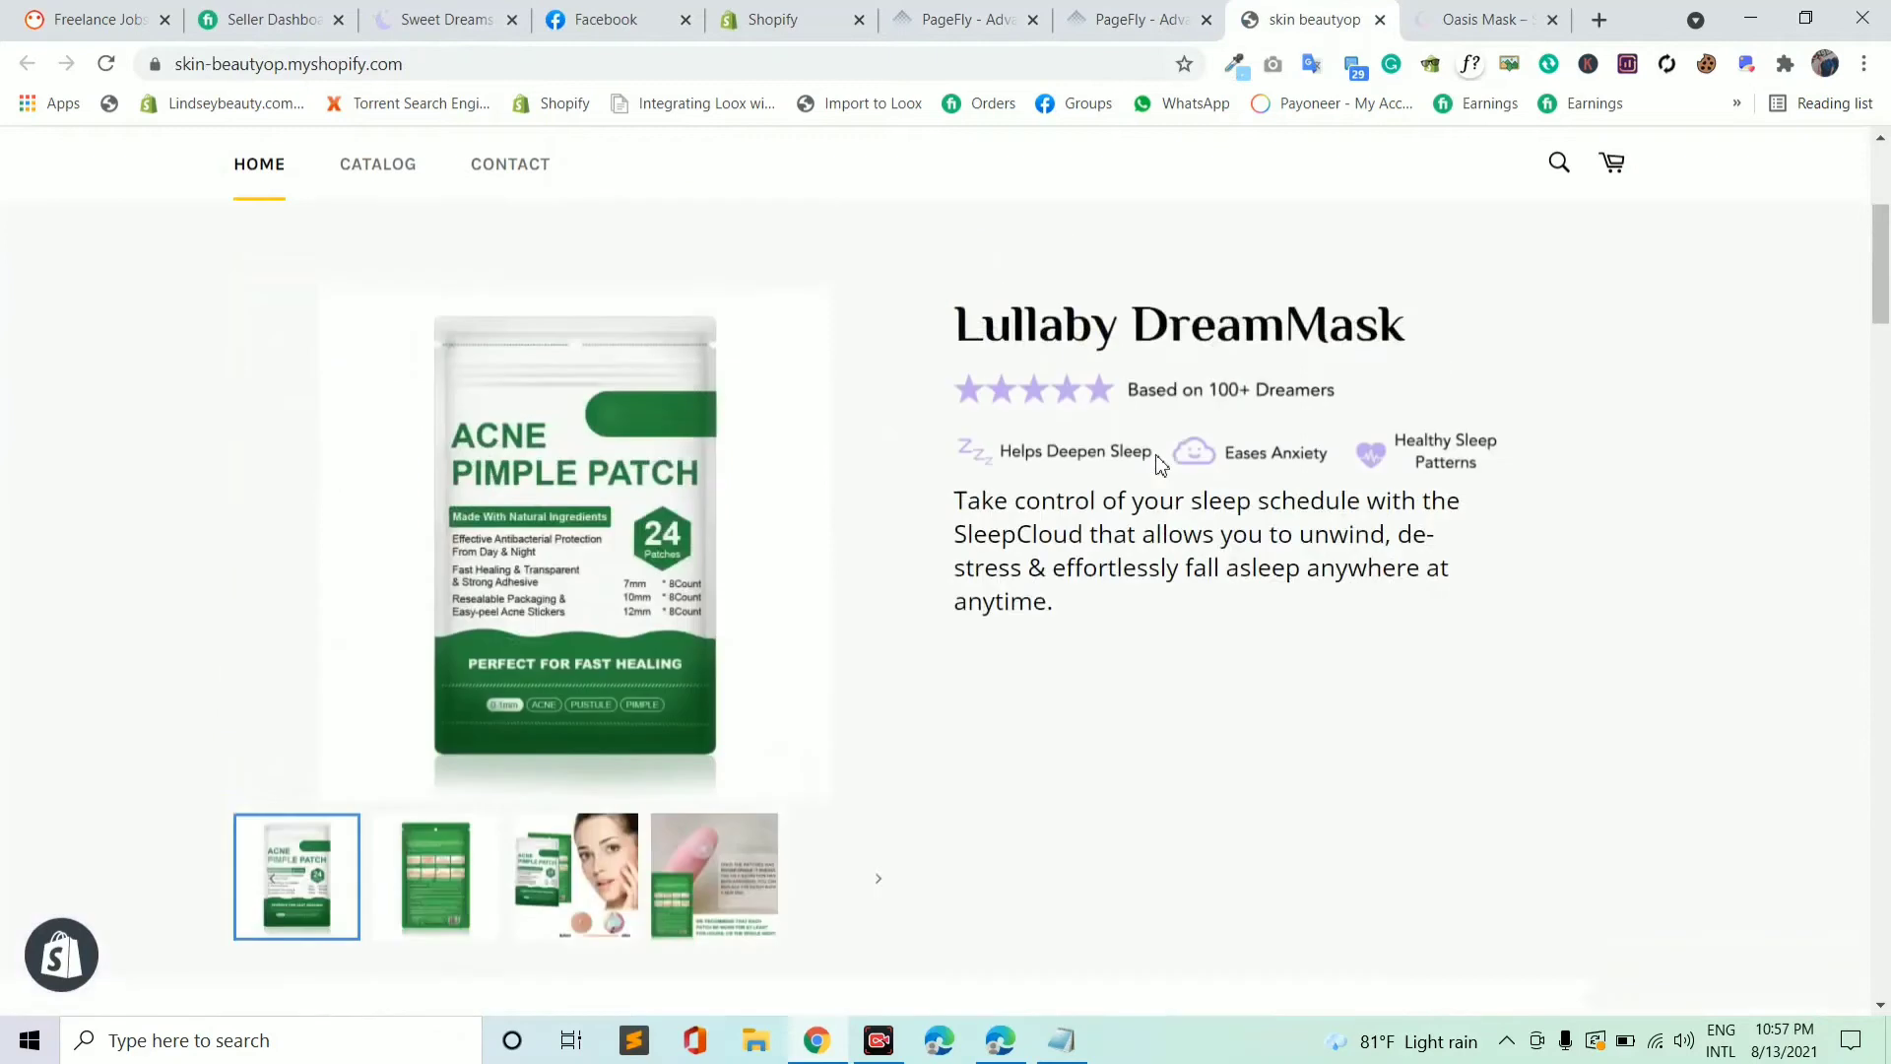
pyautogui.scroll(-10, 1153, 464)
pyautogui.scroll(-20, 1157, 704)
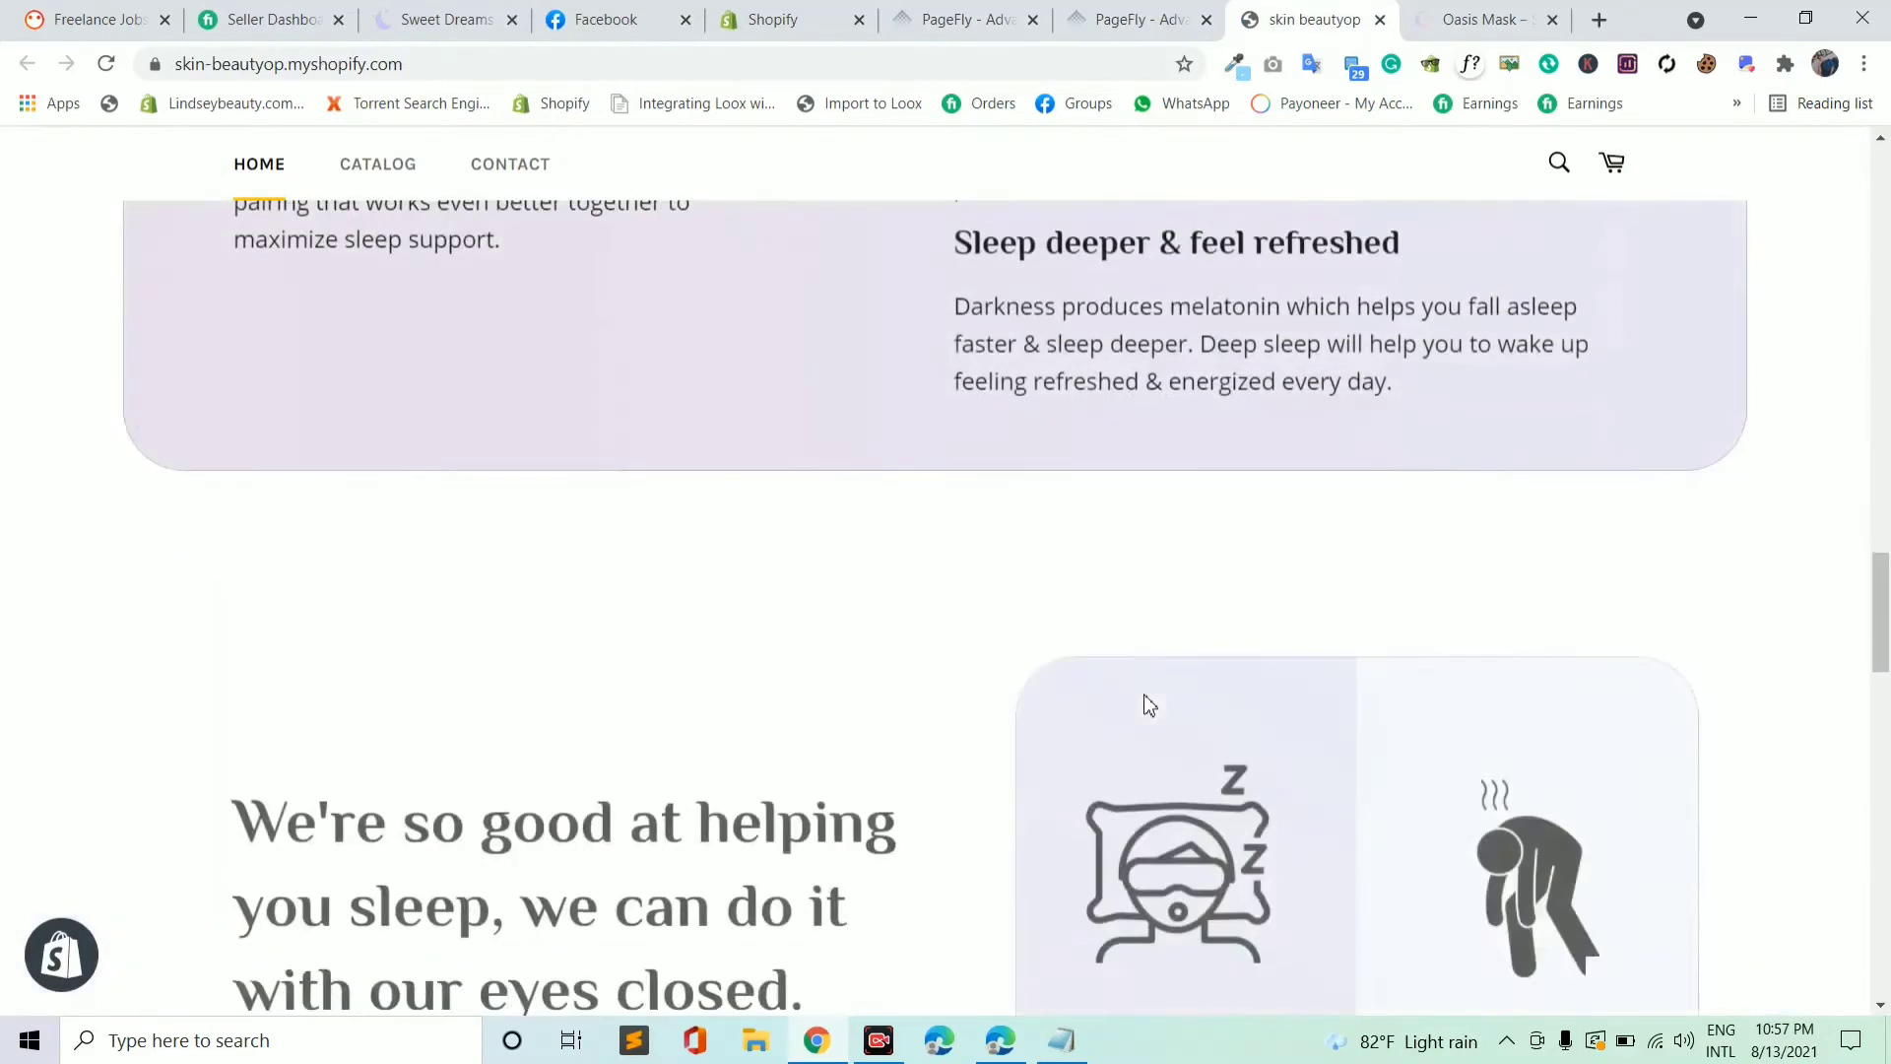
pyautogui.scroll(-5, 1154, 678)
pyautogui.scroll(20, 1155, 670)
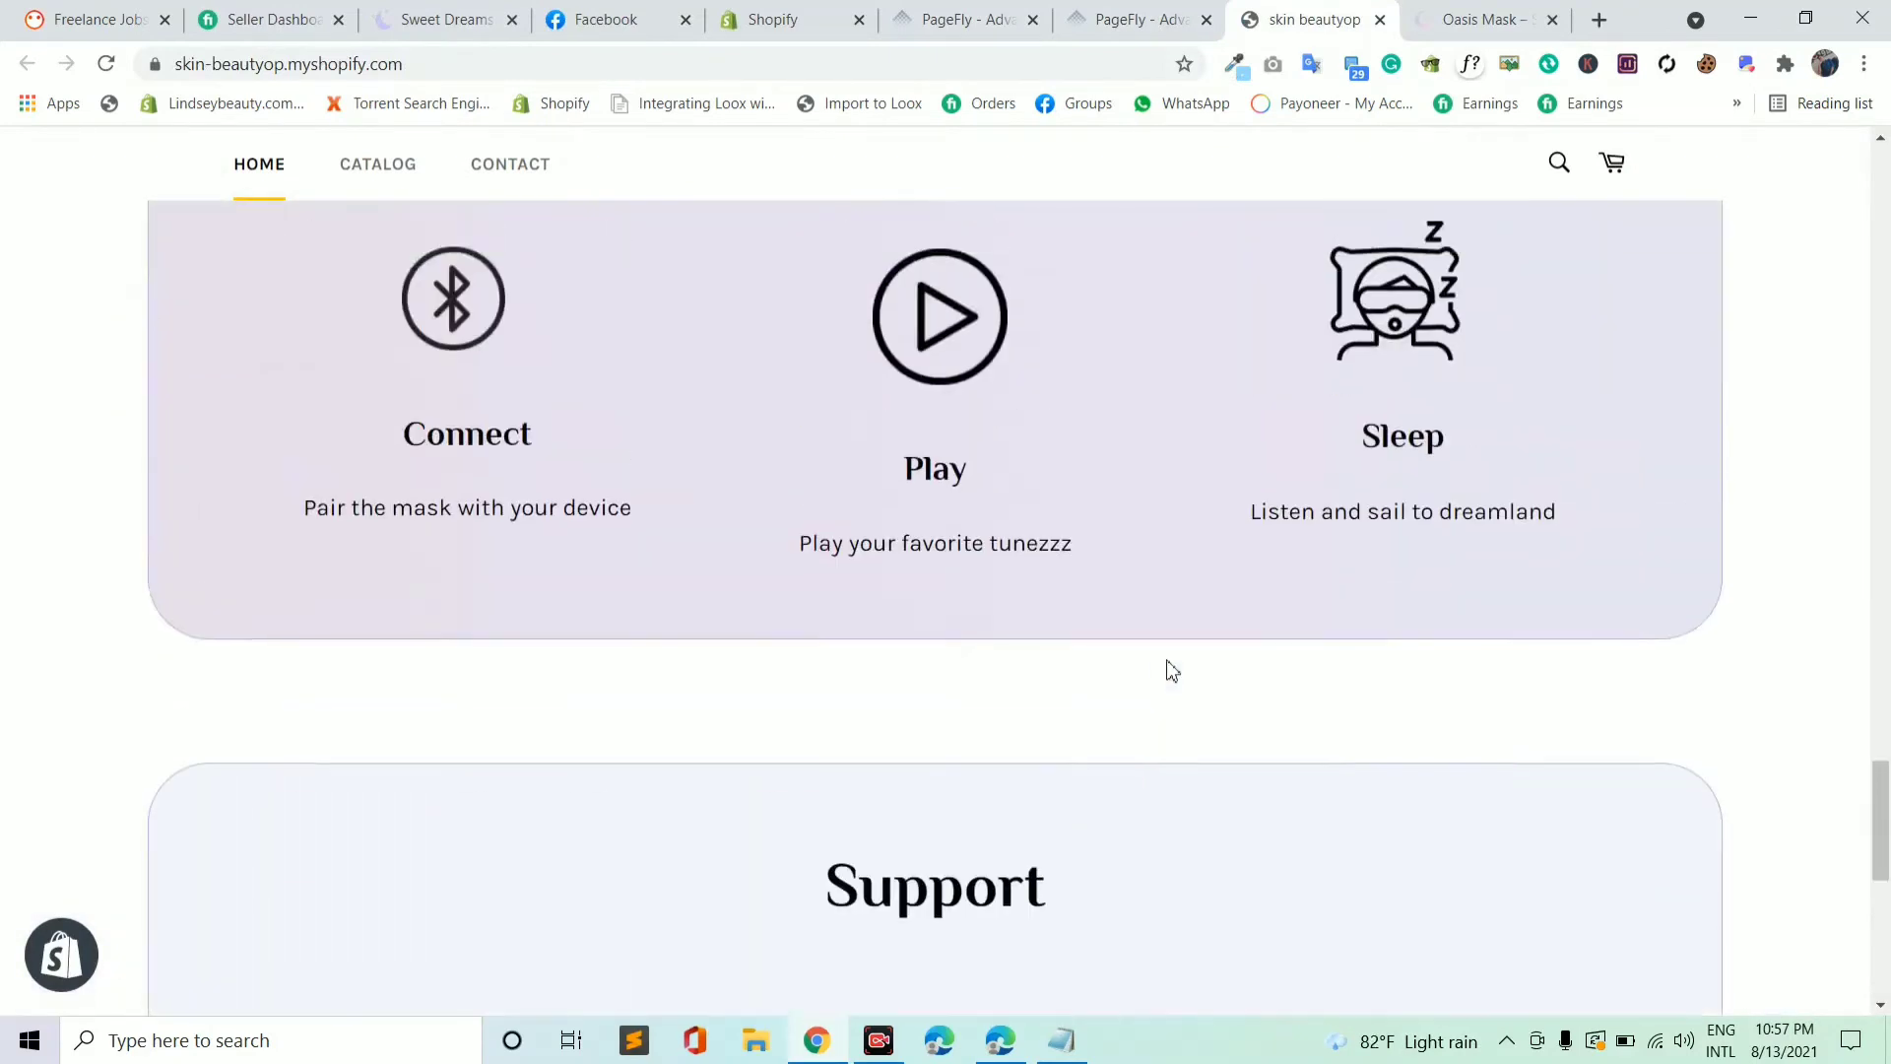
pyautogui.scroll(10, 1152, 631)
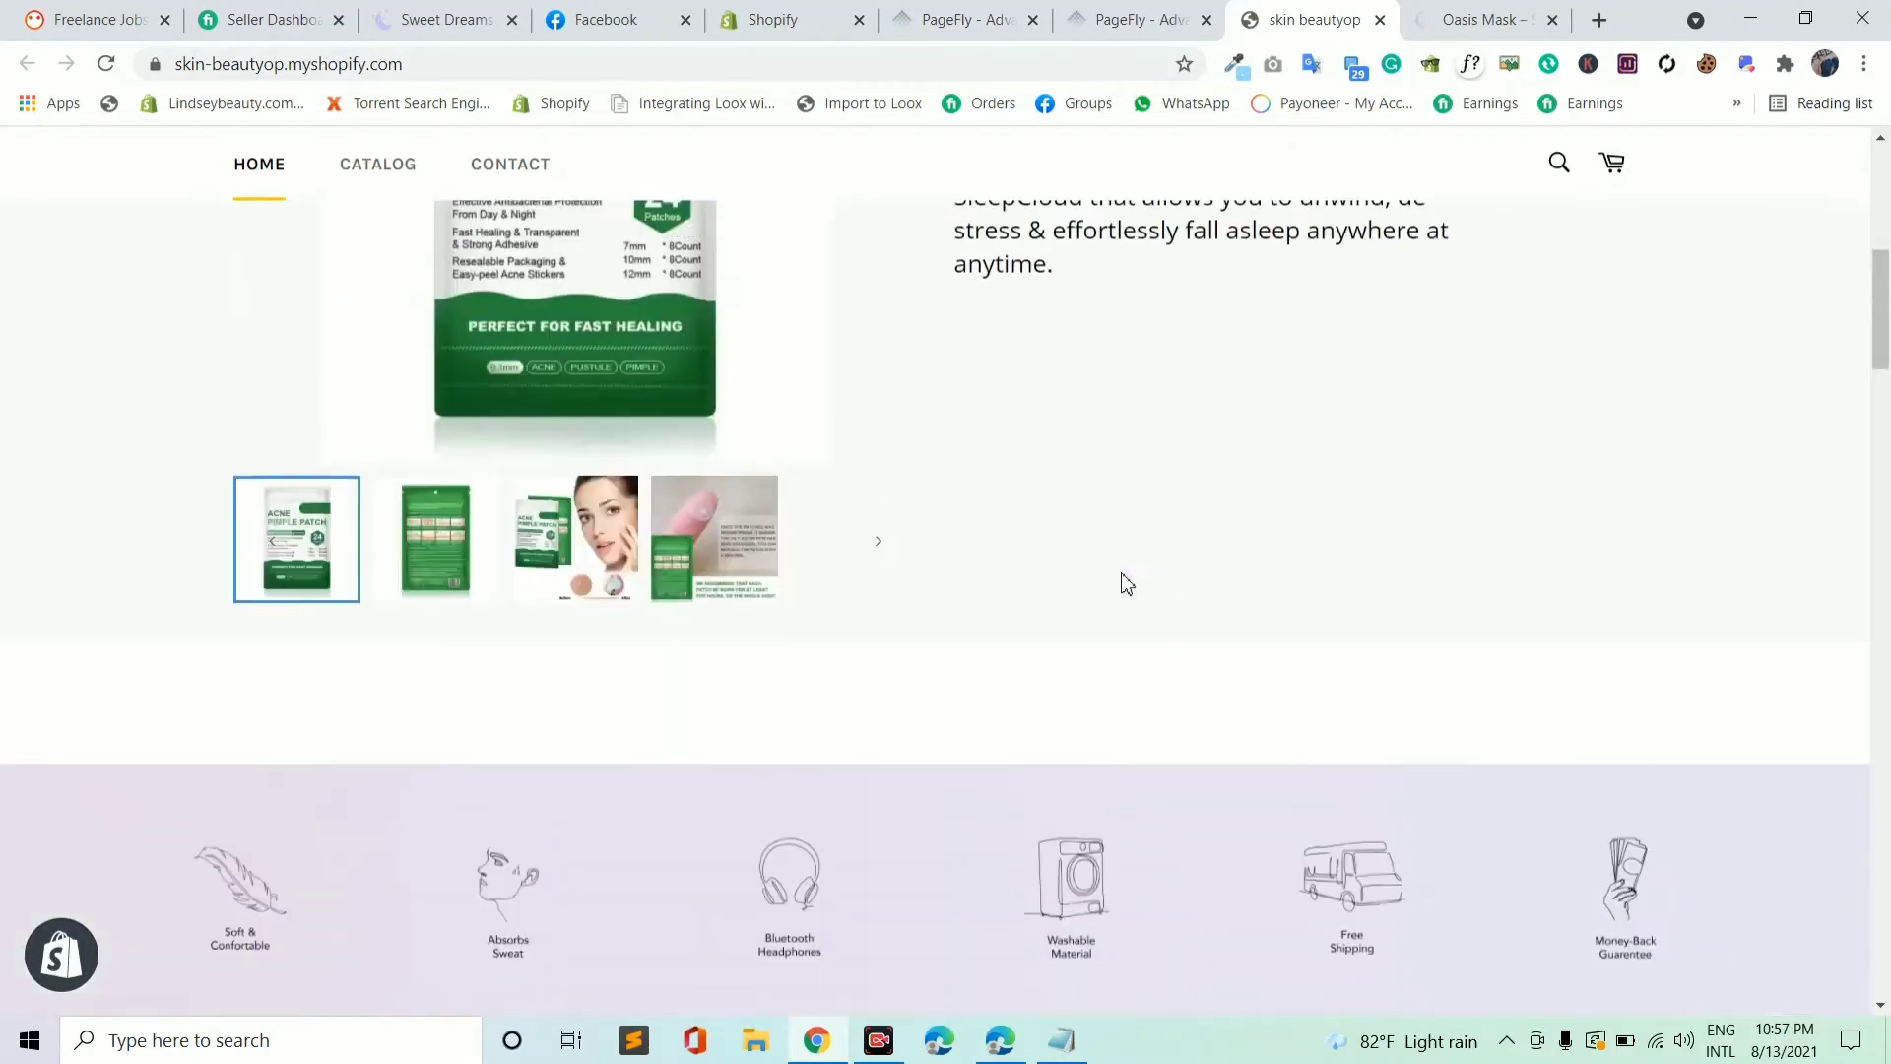
# - Back in the editor, drop a 1/1 Layout from Containers above the feature icons row
pyautogui.click(1142, 20)
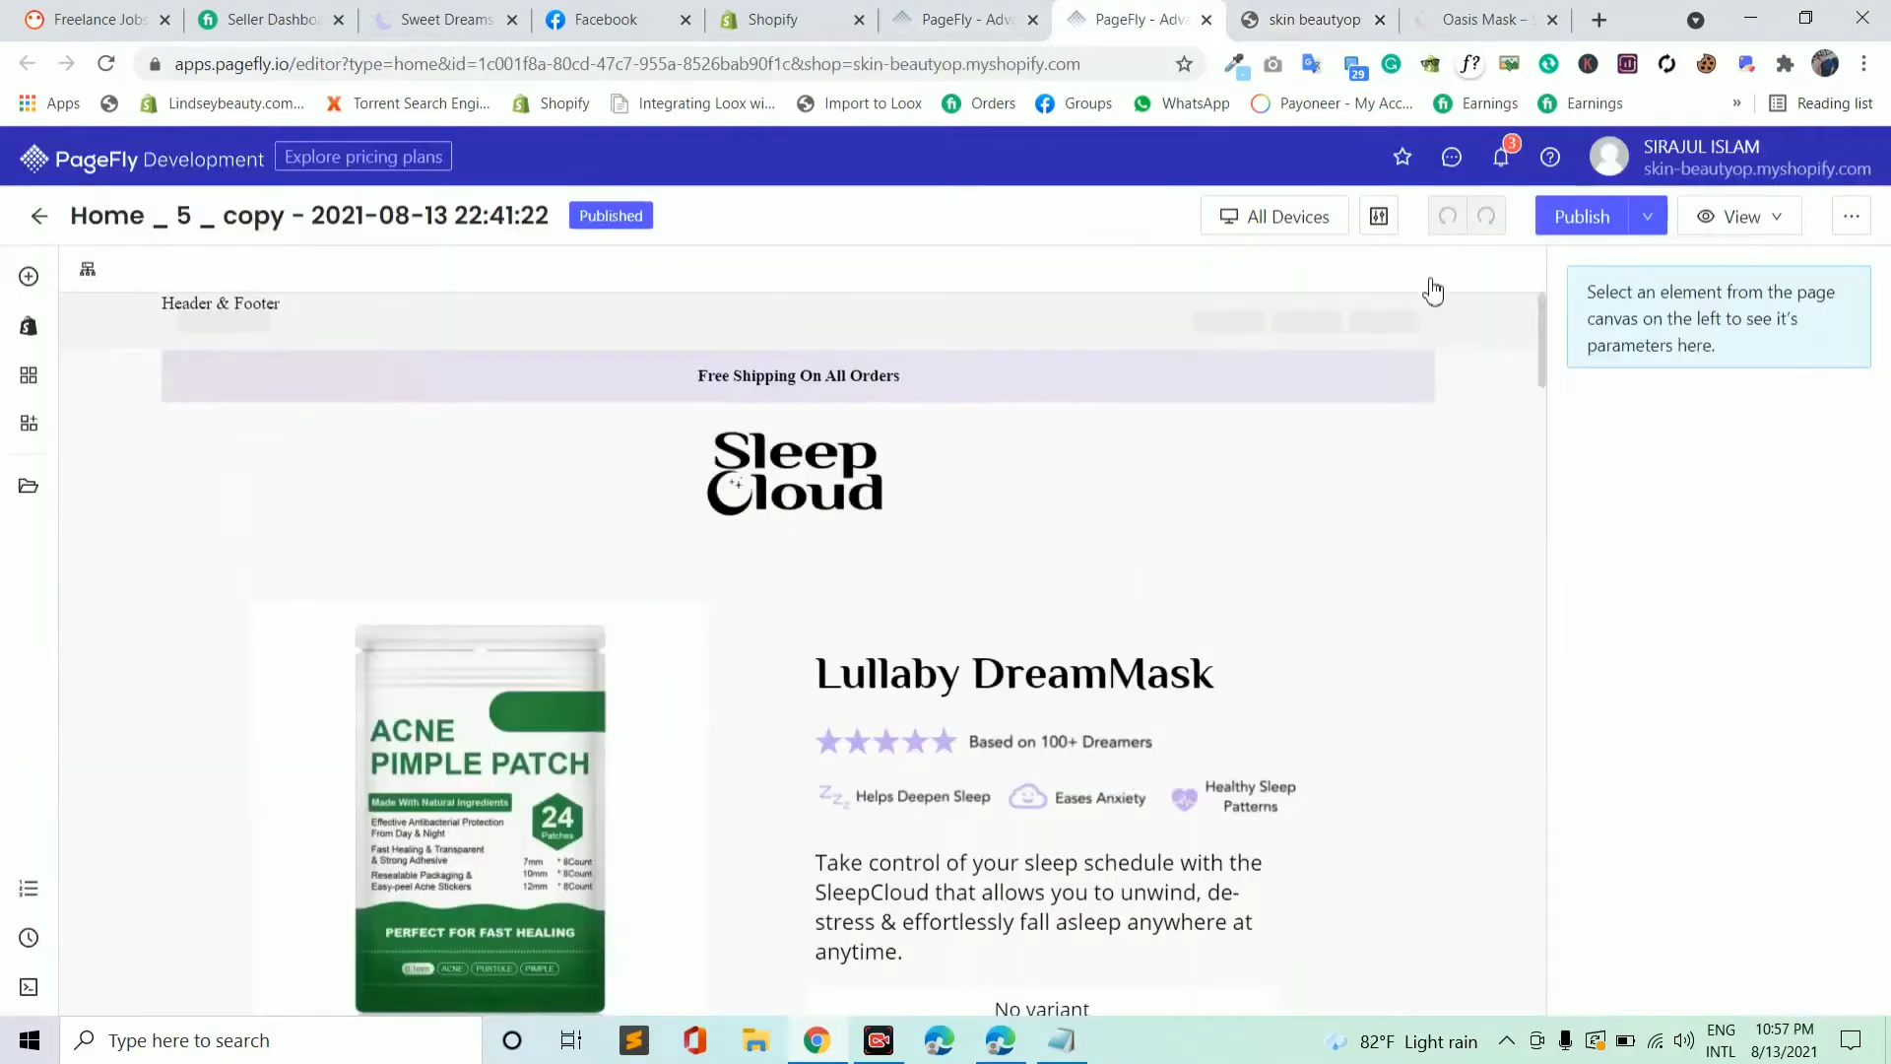
pyautogui.scroll(-8, 494, 618)
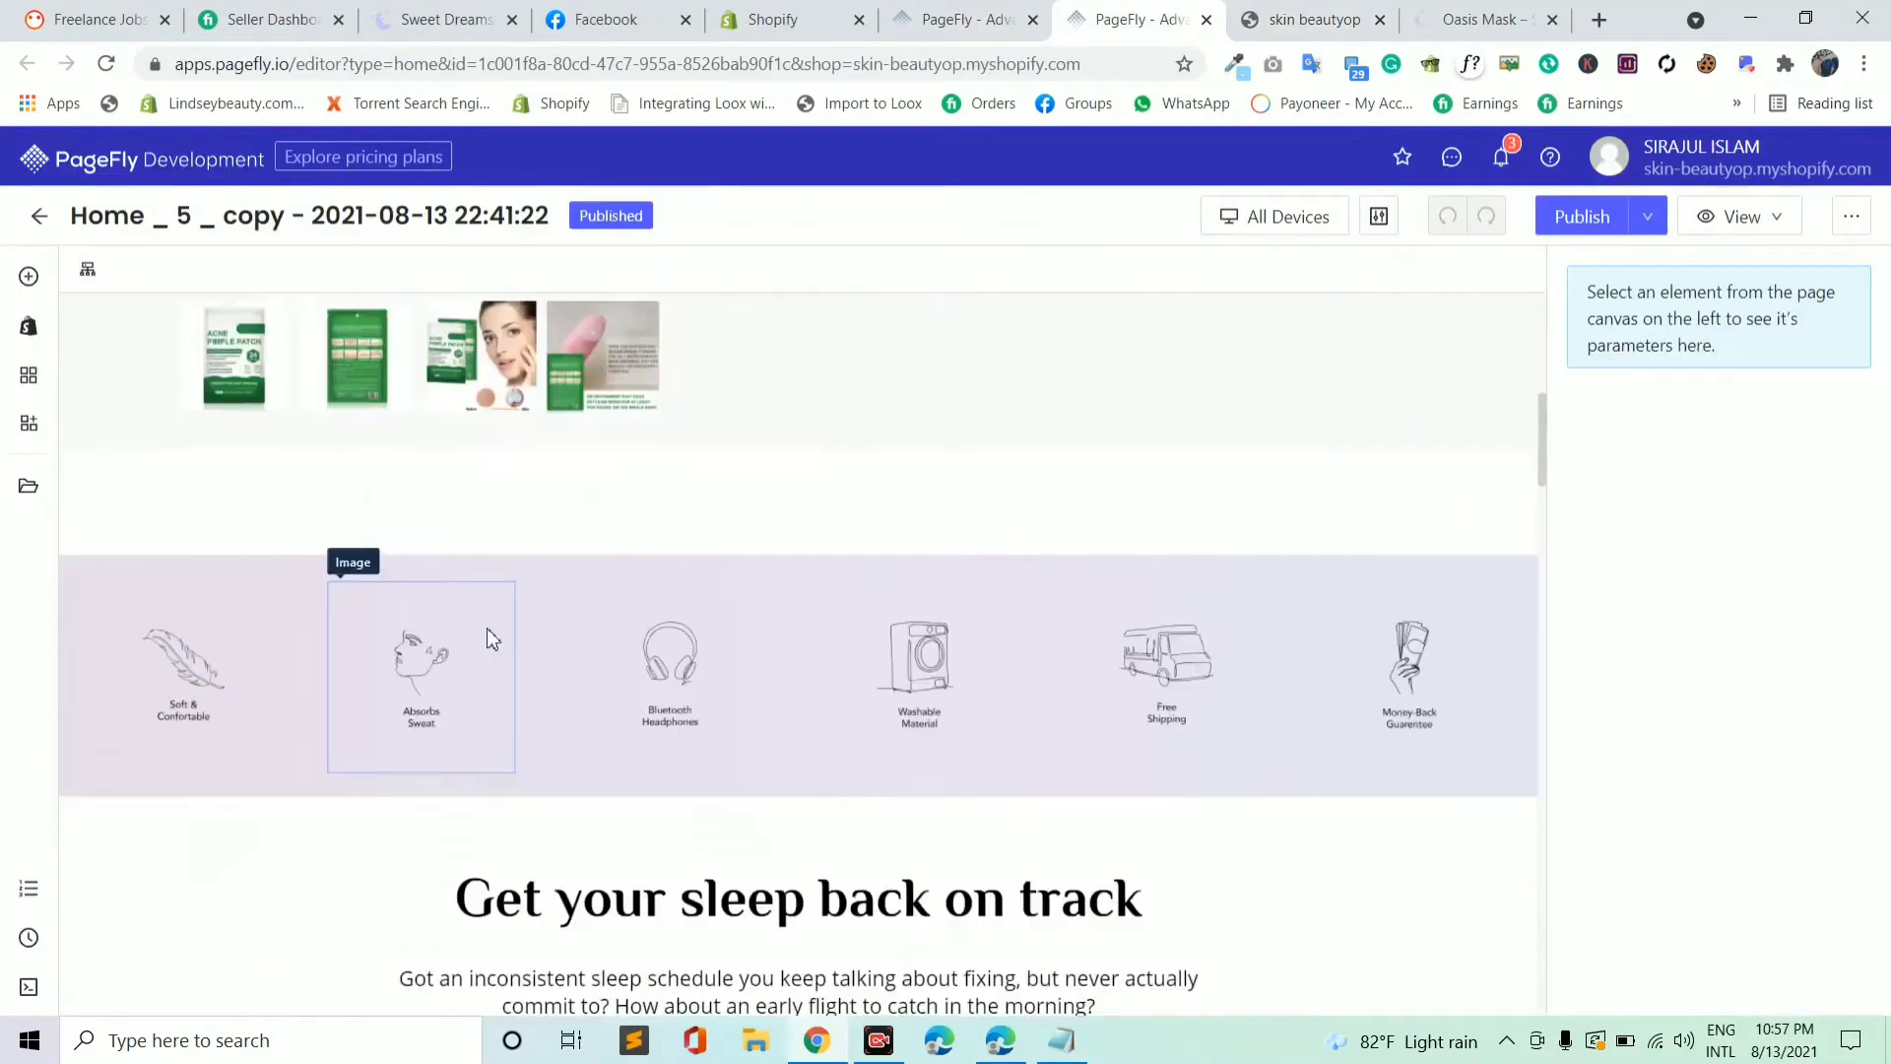
pyautogui.scroll(-1, 487, 635)
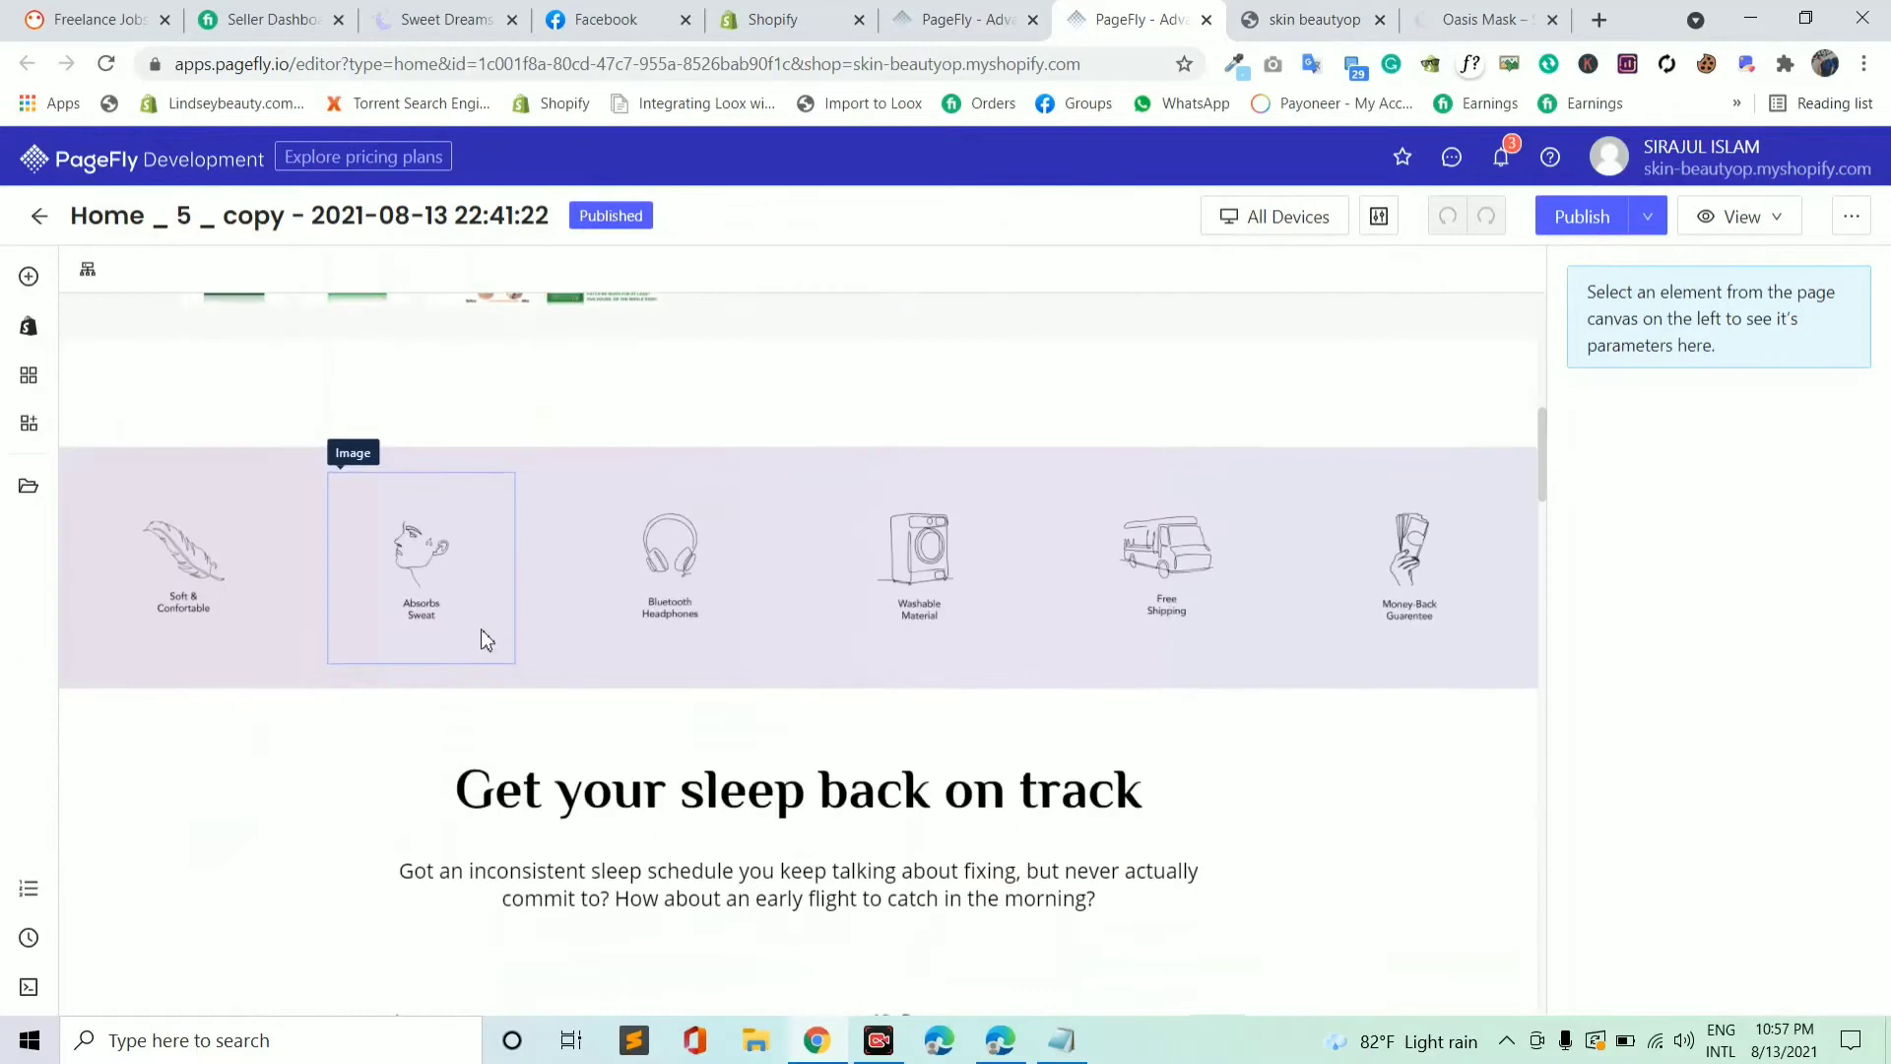
pyautogui.click(24, 285)
pyautogui.click(128, 352)
pyautogui.click(120, 389)
pyautogui.click(127, 344)
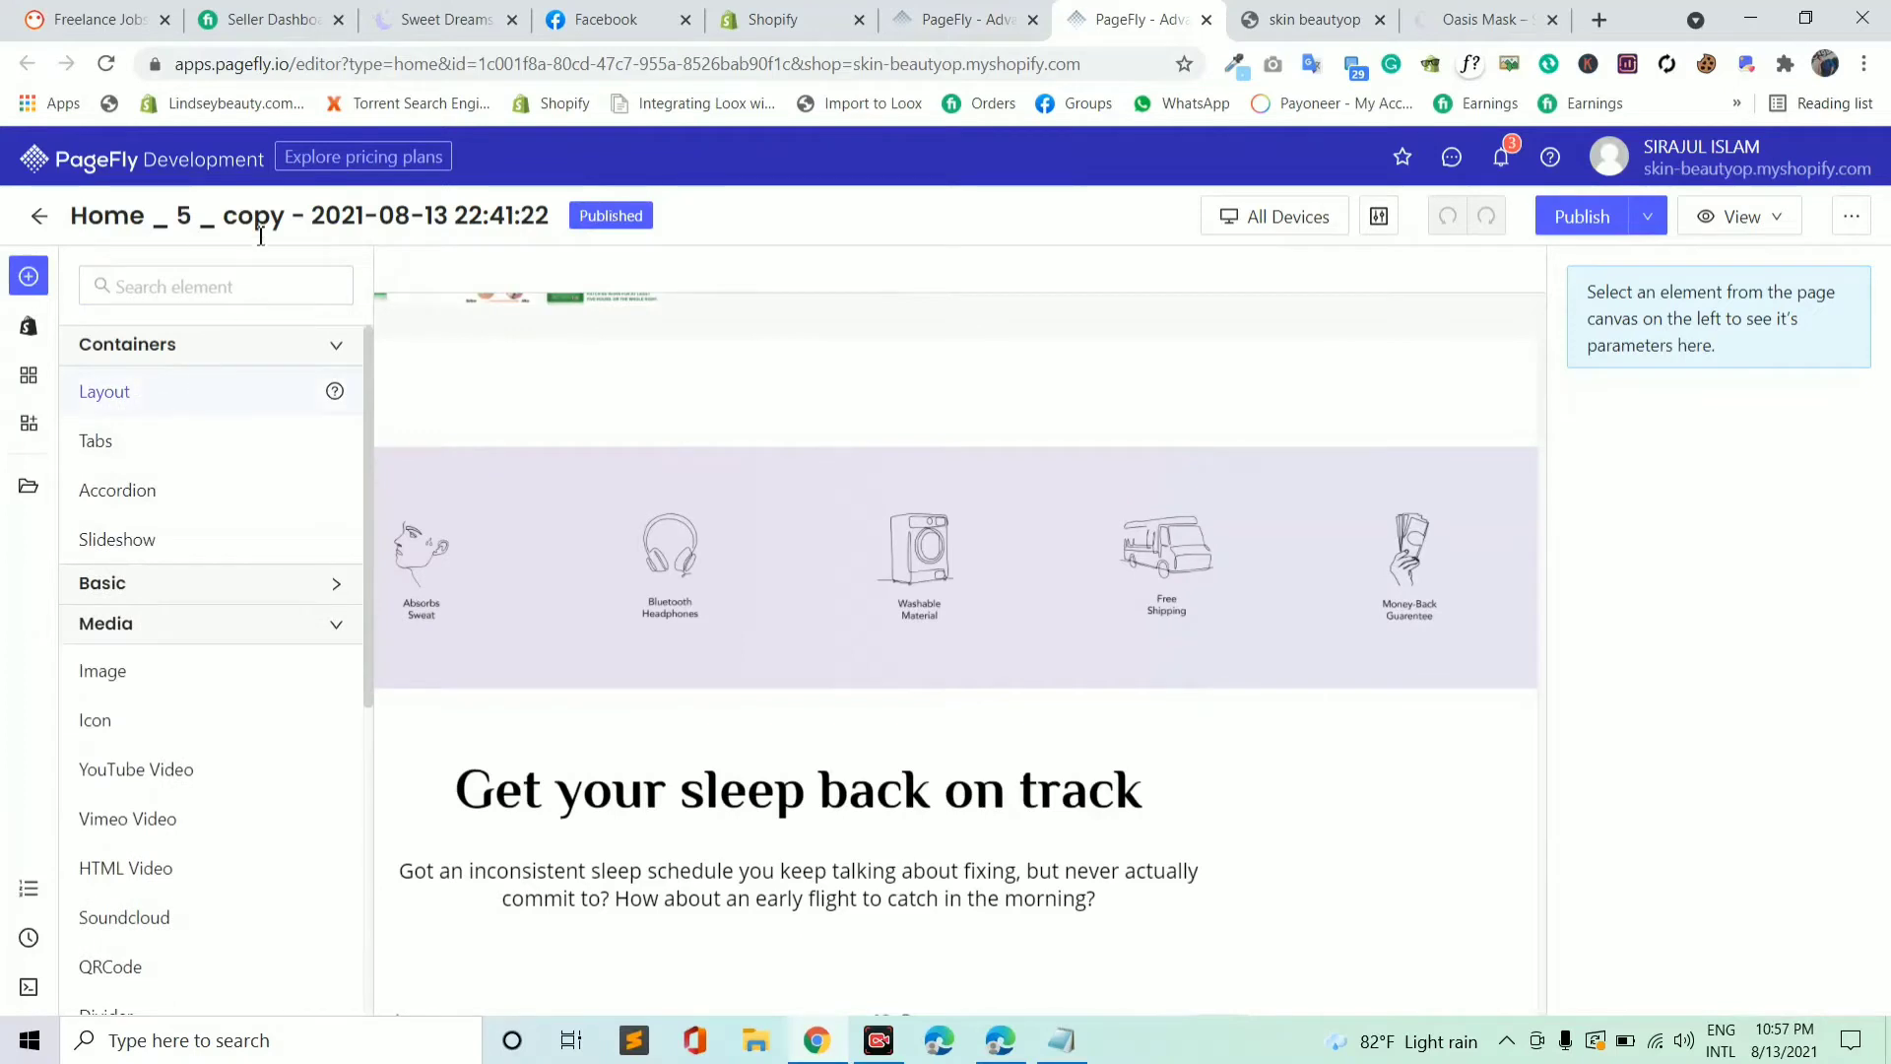
pyautogui.moveTo(863, 471); pyautogui.dragTo(988, 371)
# - Drop an Add to cart button into the new column and link it to Acne Pimple Patch Invisible Acne Stickers
pyautogui.click(374, 431)
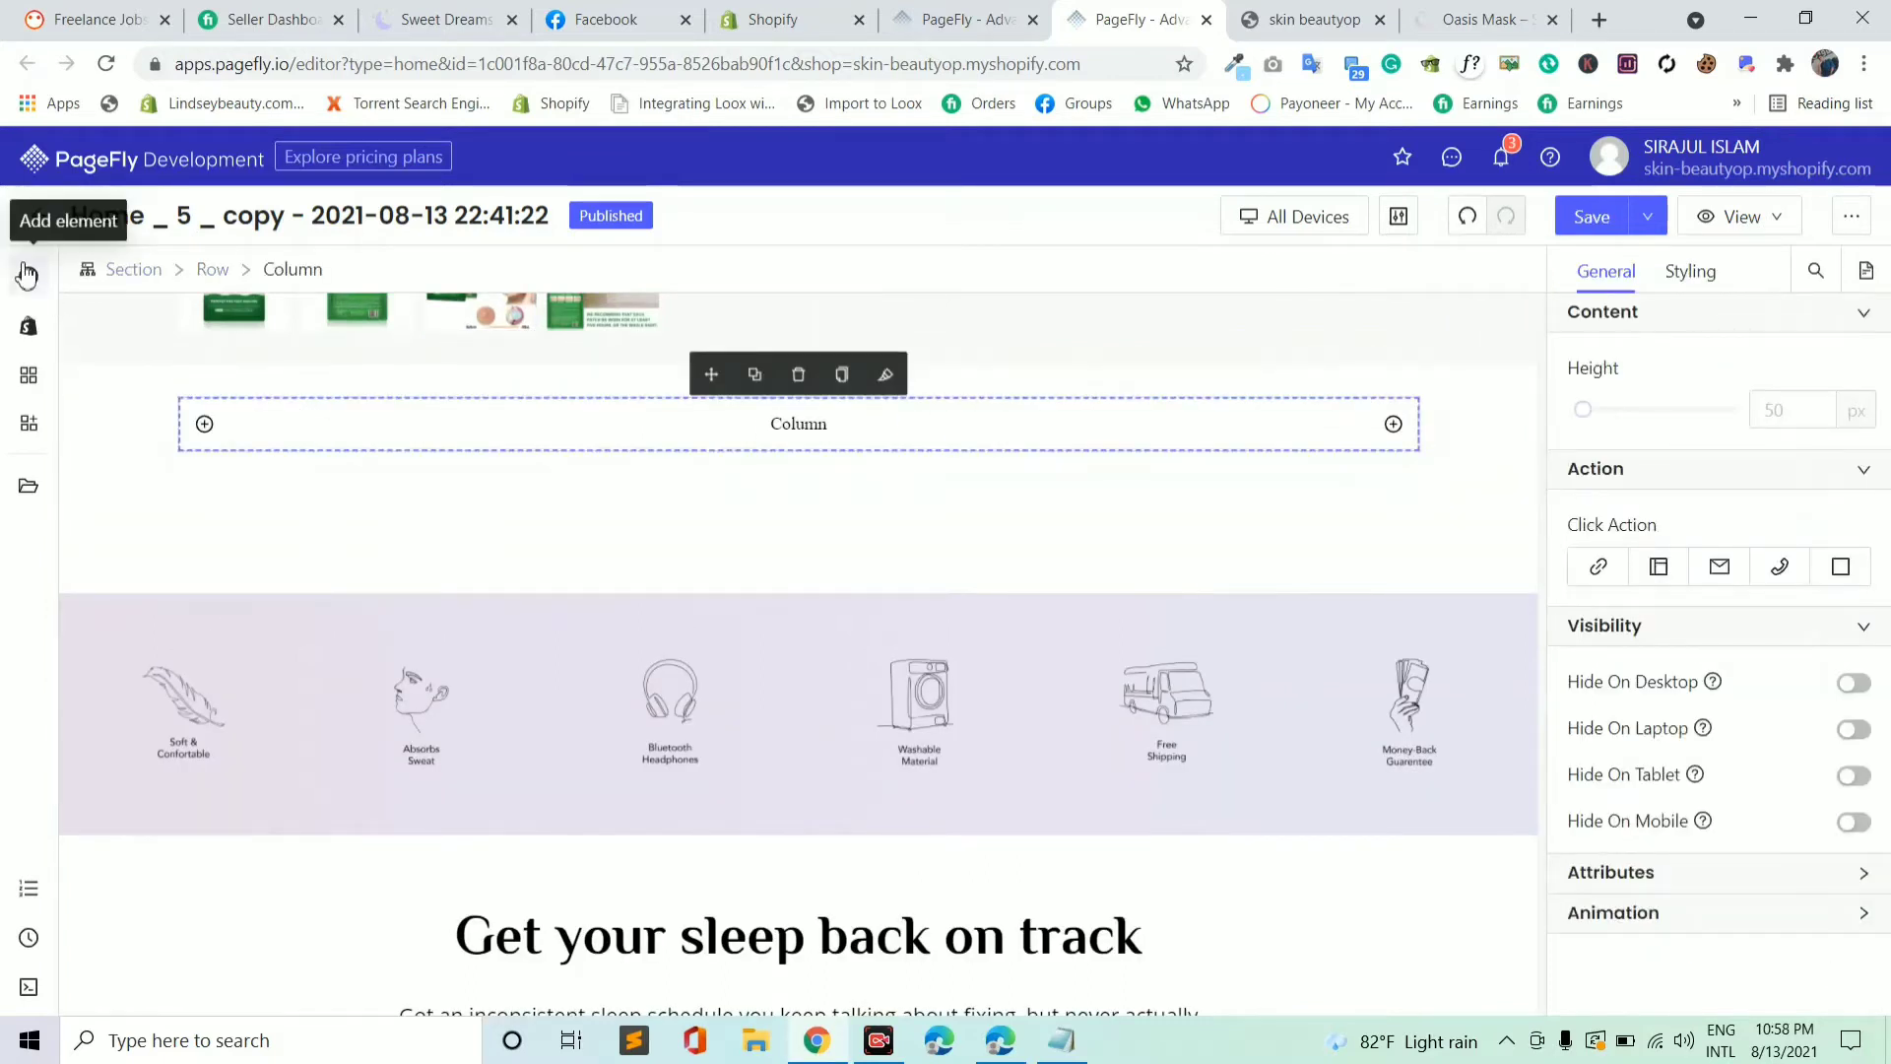
pyautogui.moveTo(29, 326)
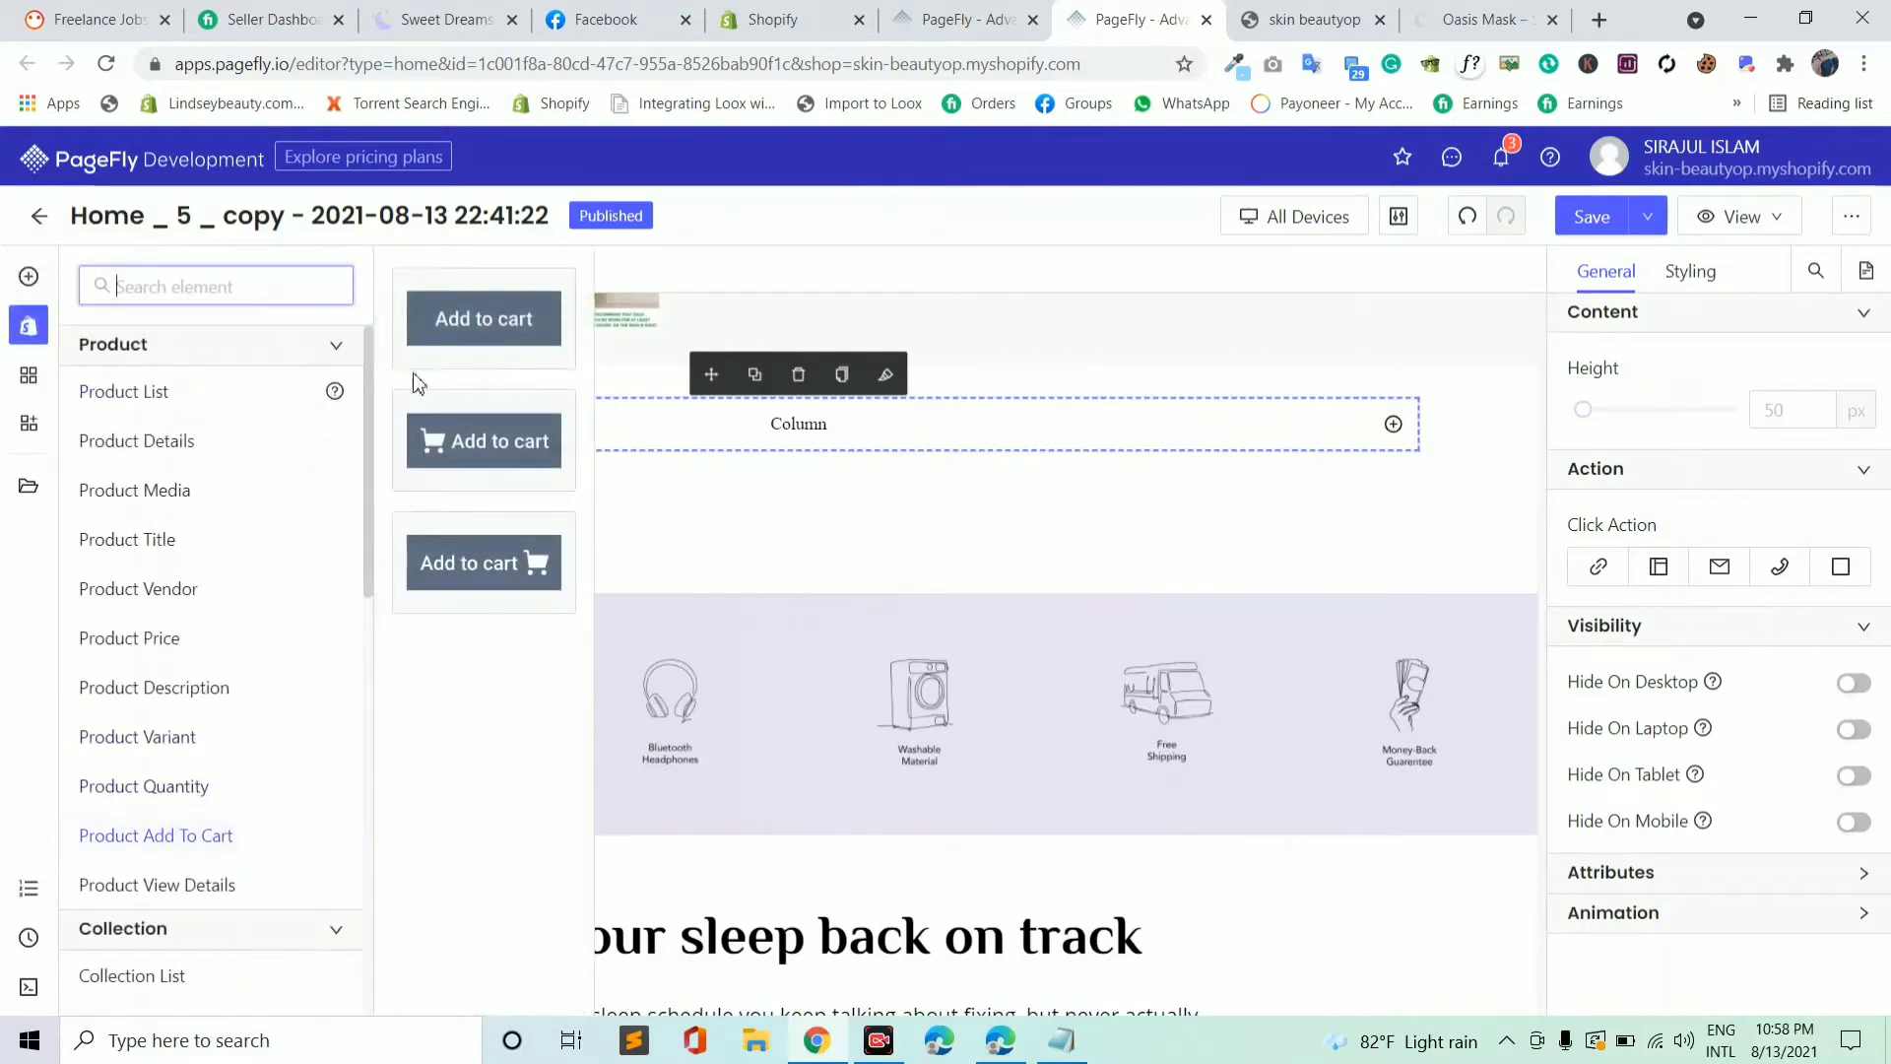
pyautogui.moveTo(426, 314); pyautogui.dragTo(656, 424)
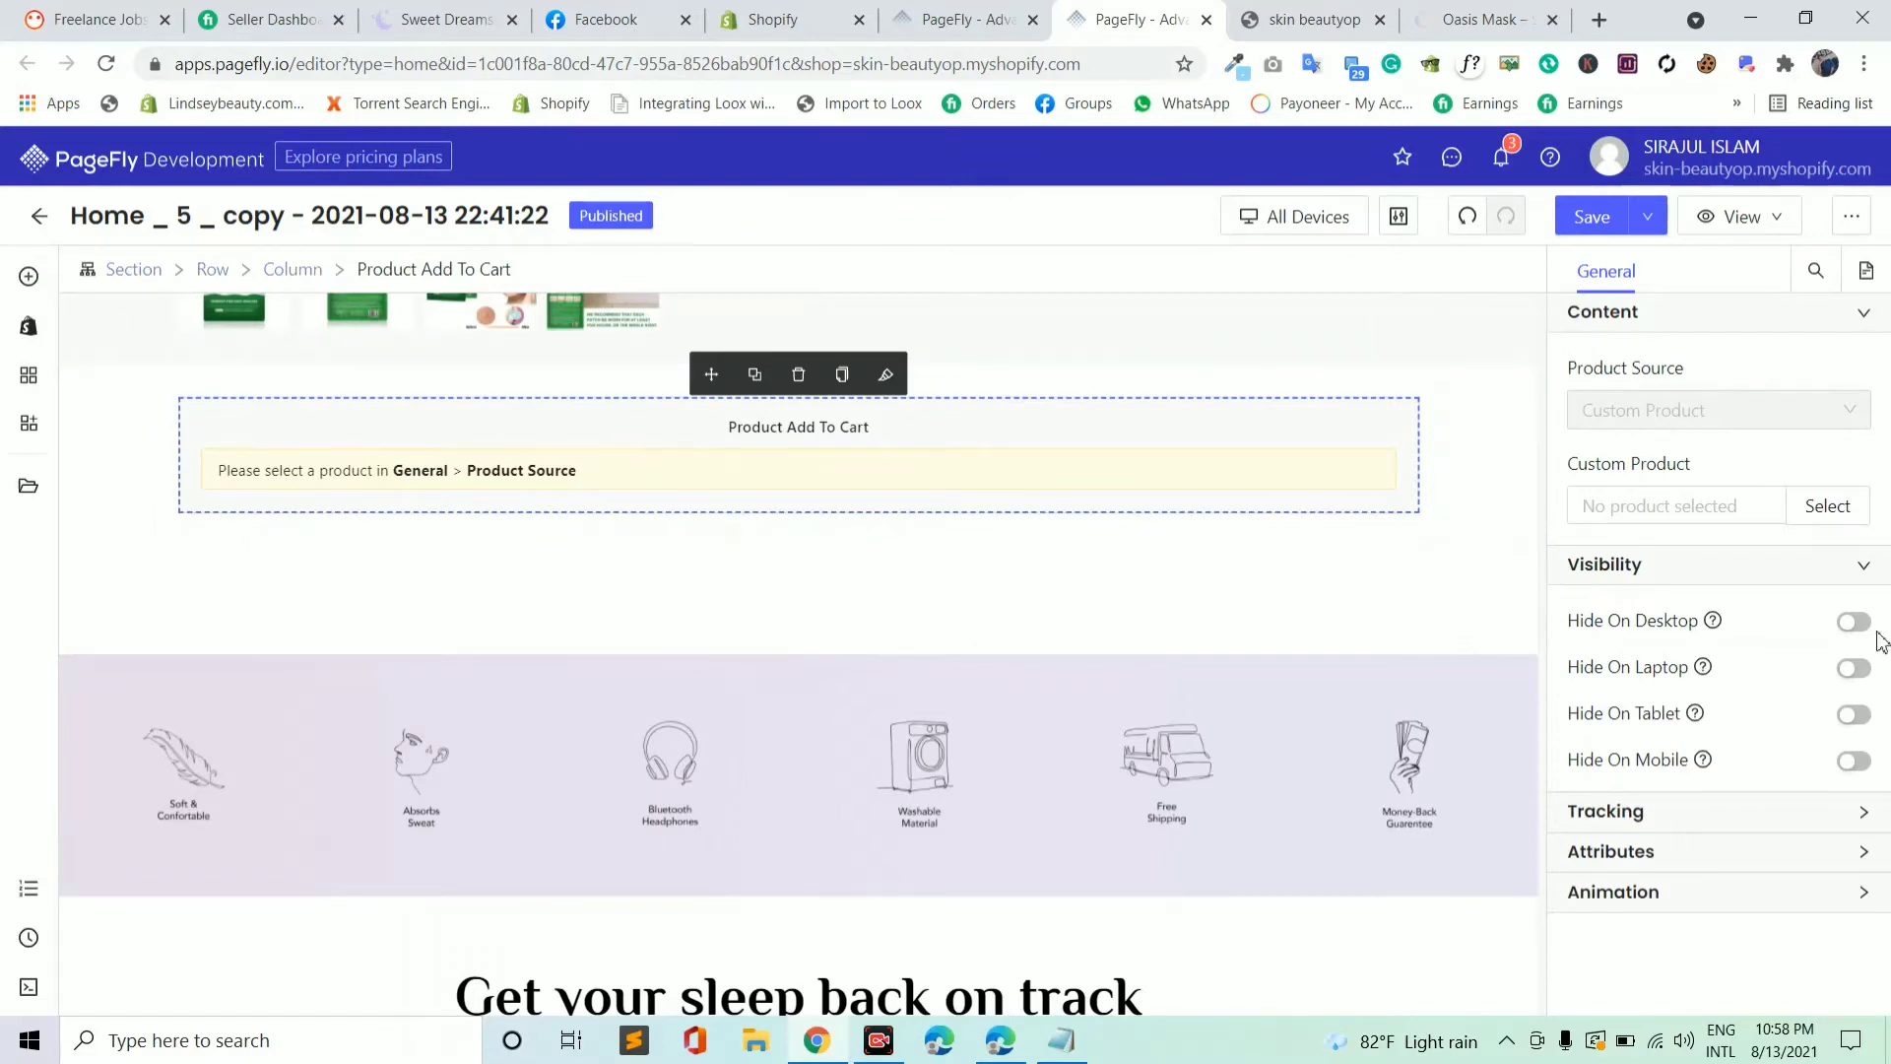
pyautogui.click(1829, 509)
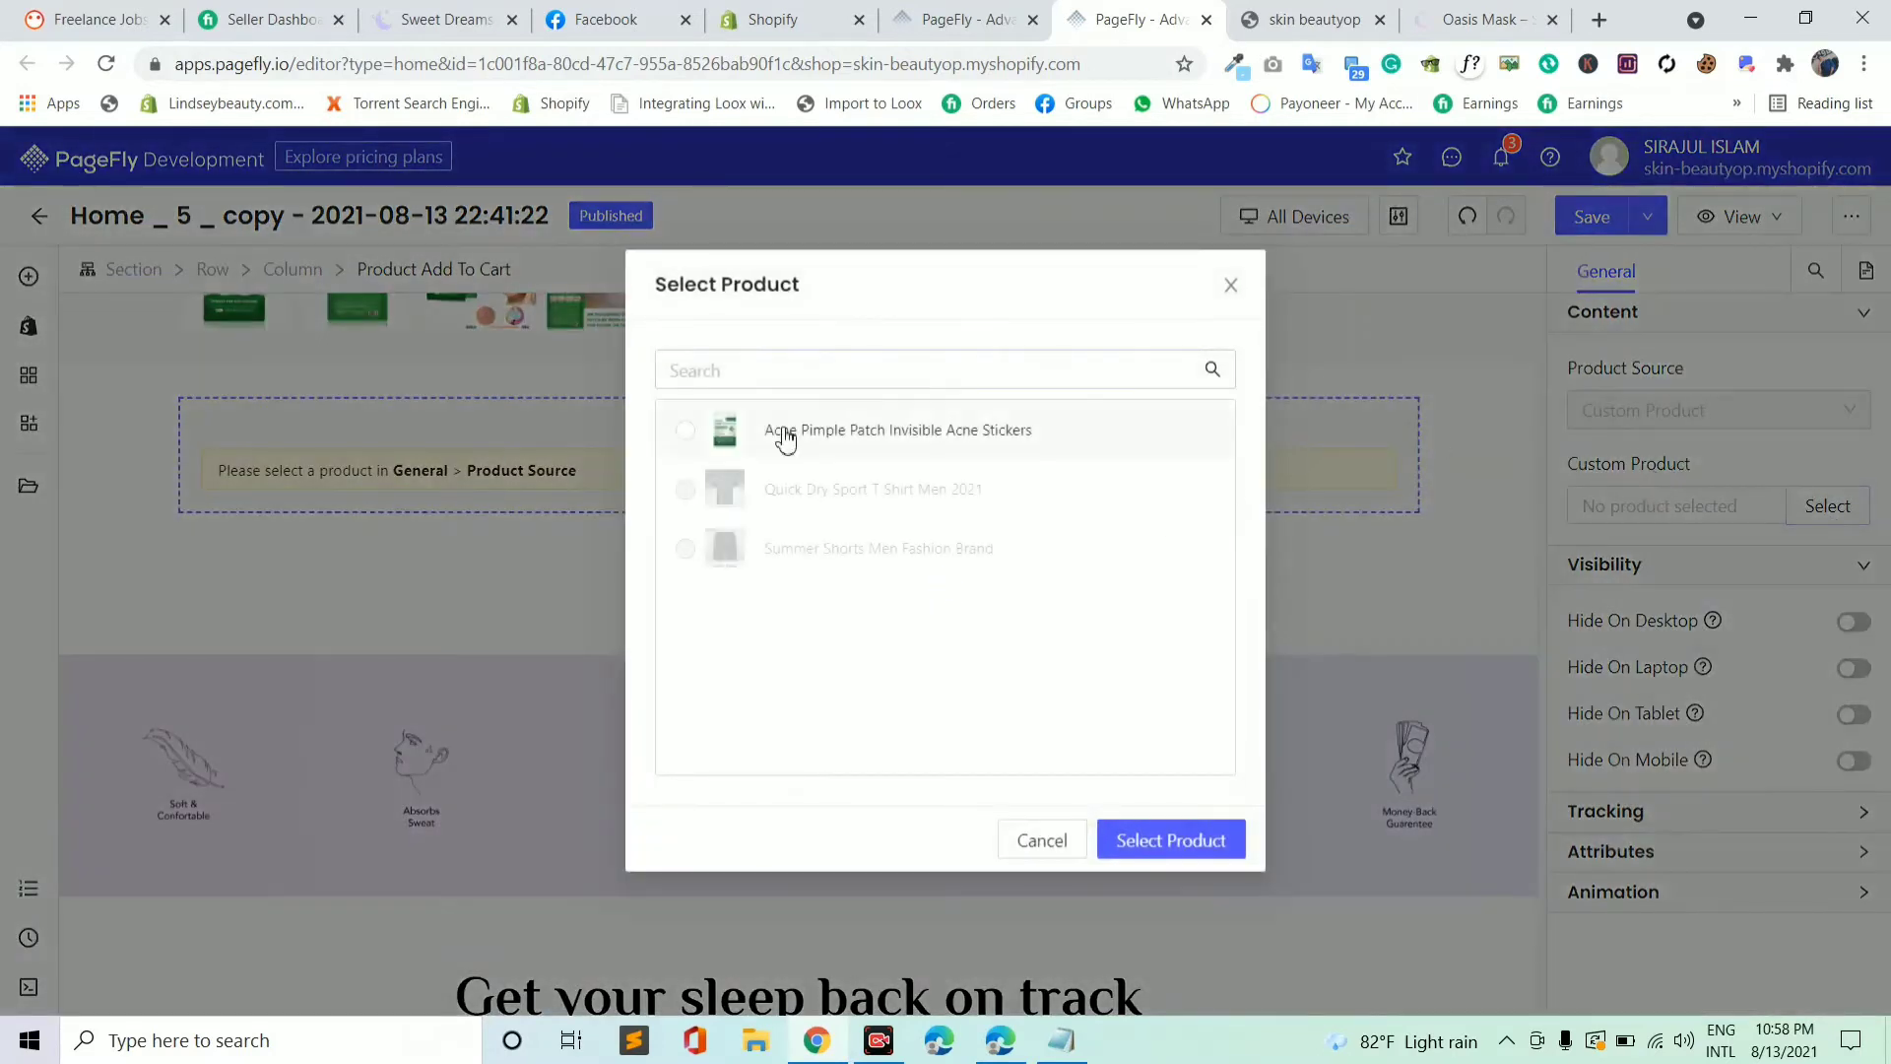
pyautogui.click(1211, 841)
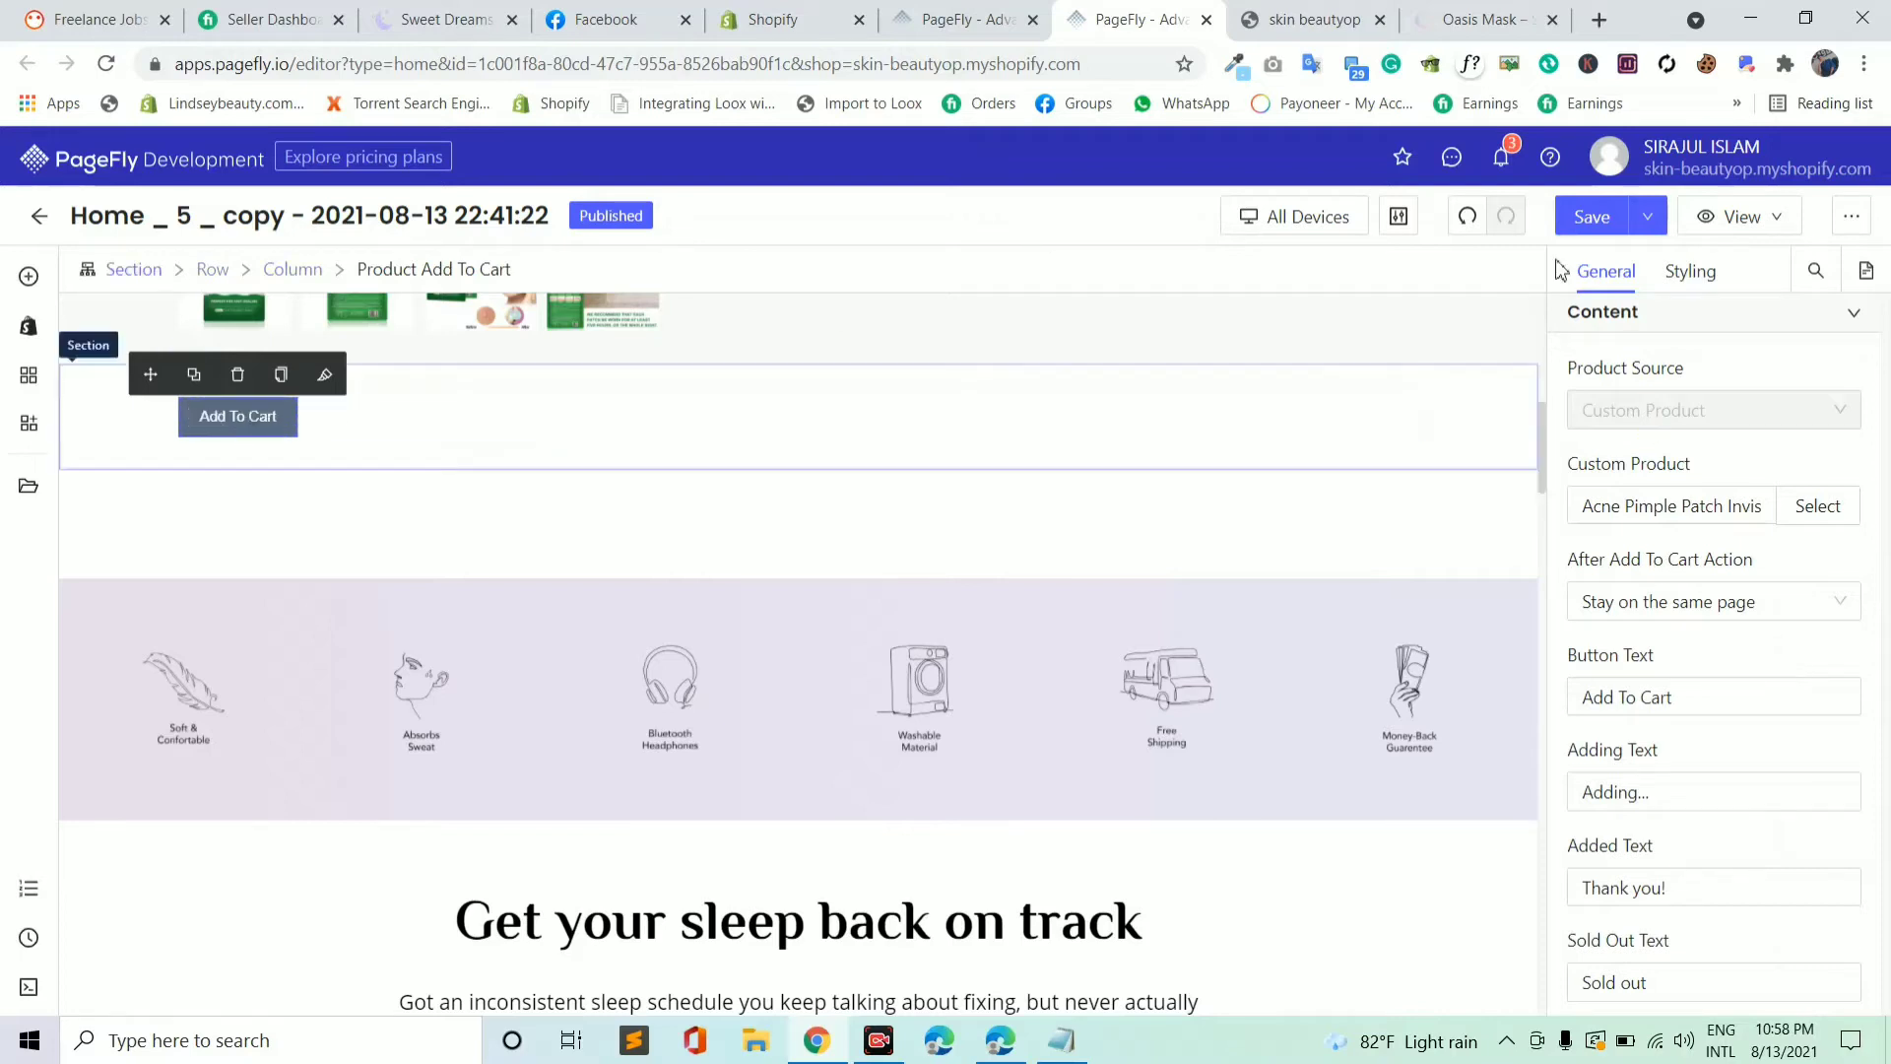
# - Paste lavender pill CSS (50px radius, black border, Philosopher bold 21px) over the button's CSS Code
pyautogui.click(1690, 272)
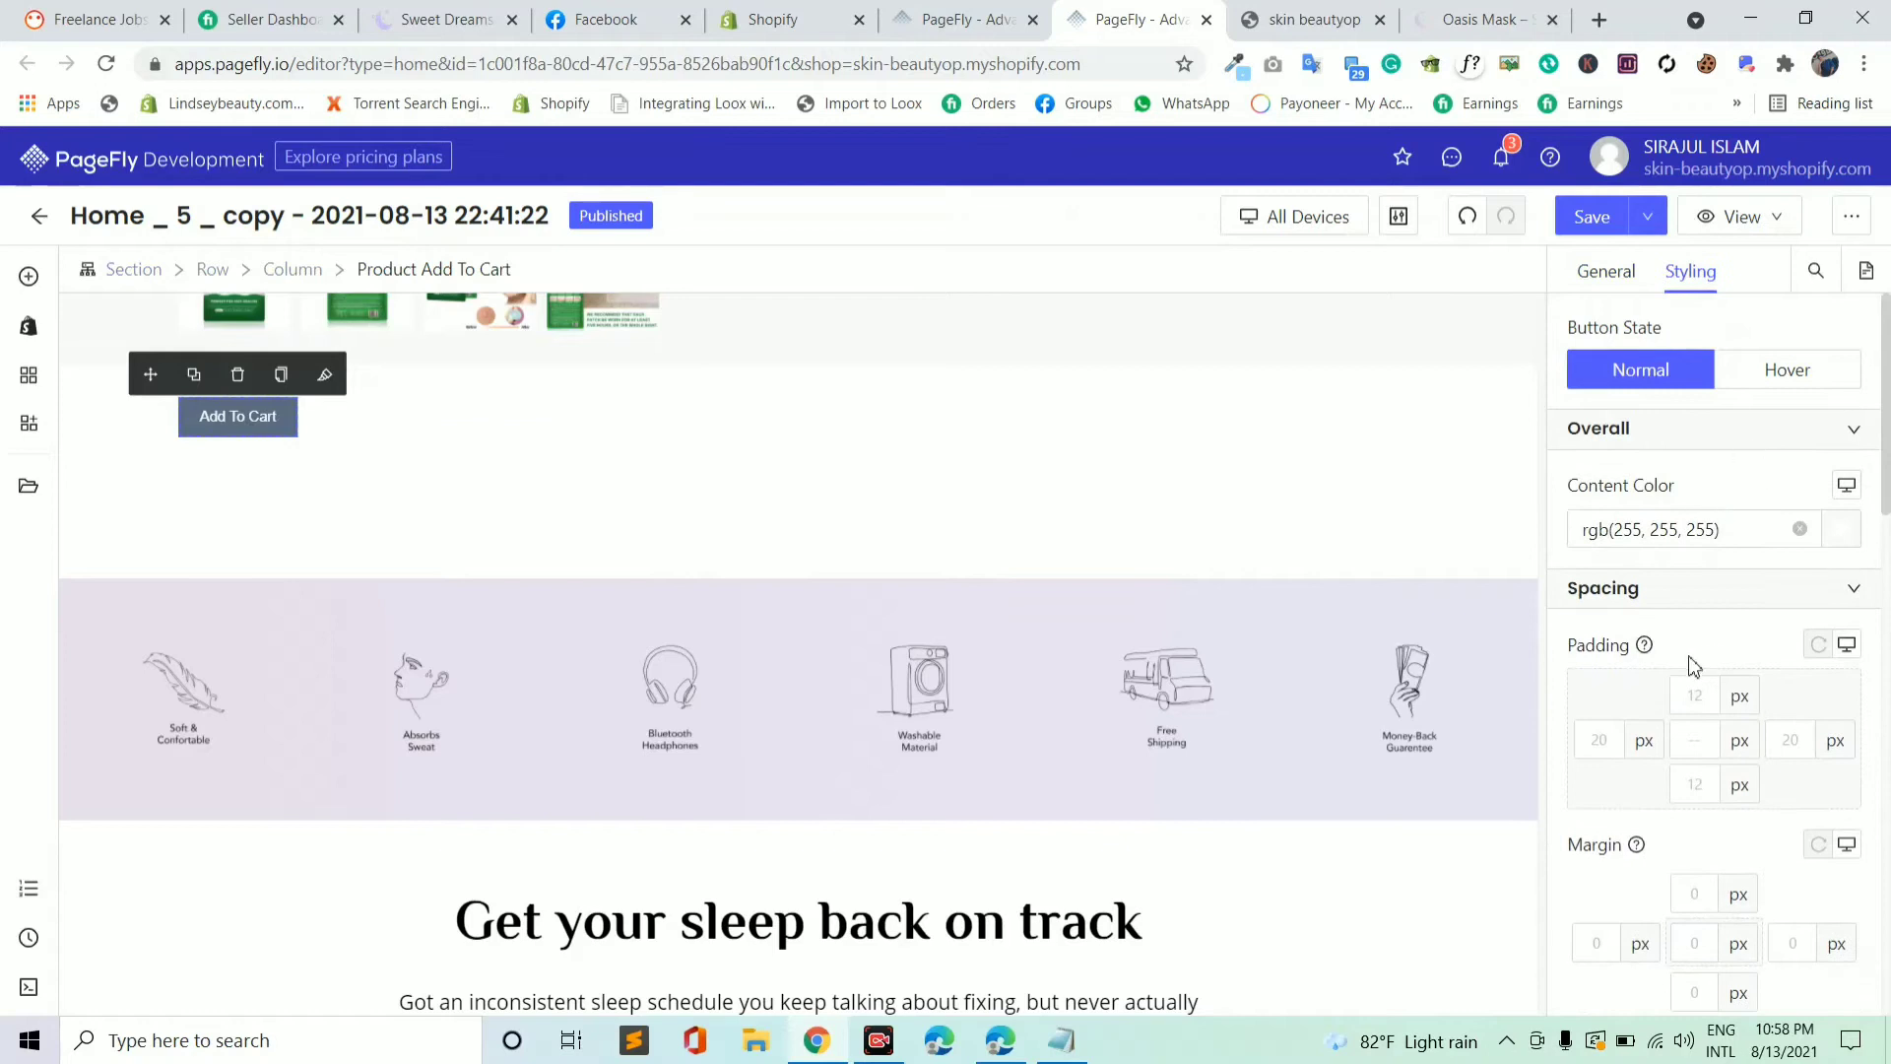
pyautogui.scroll(-15, 1694, 641)
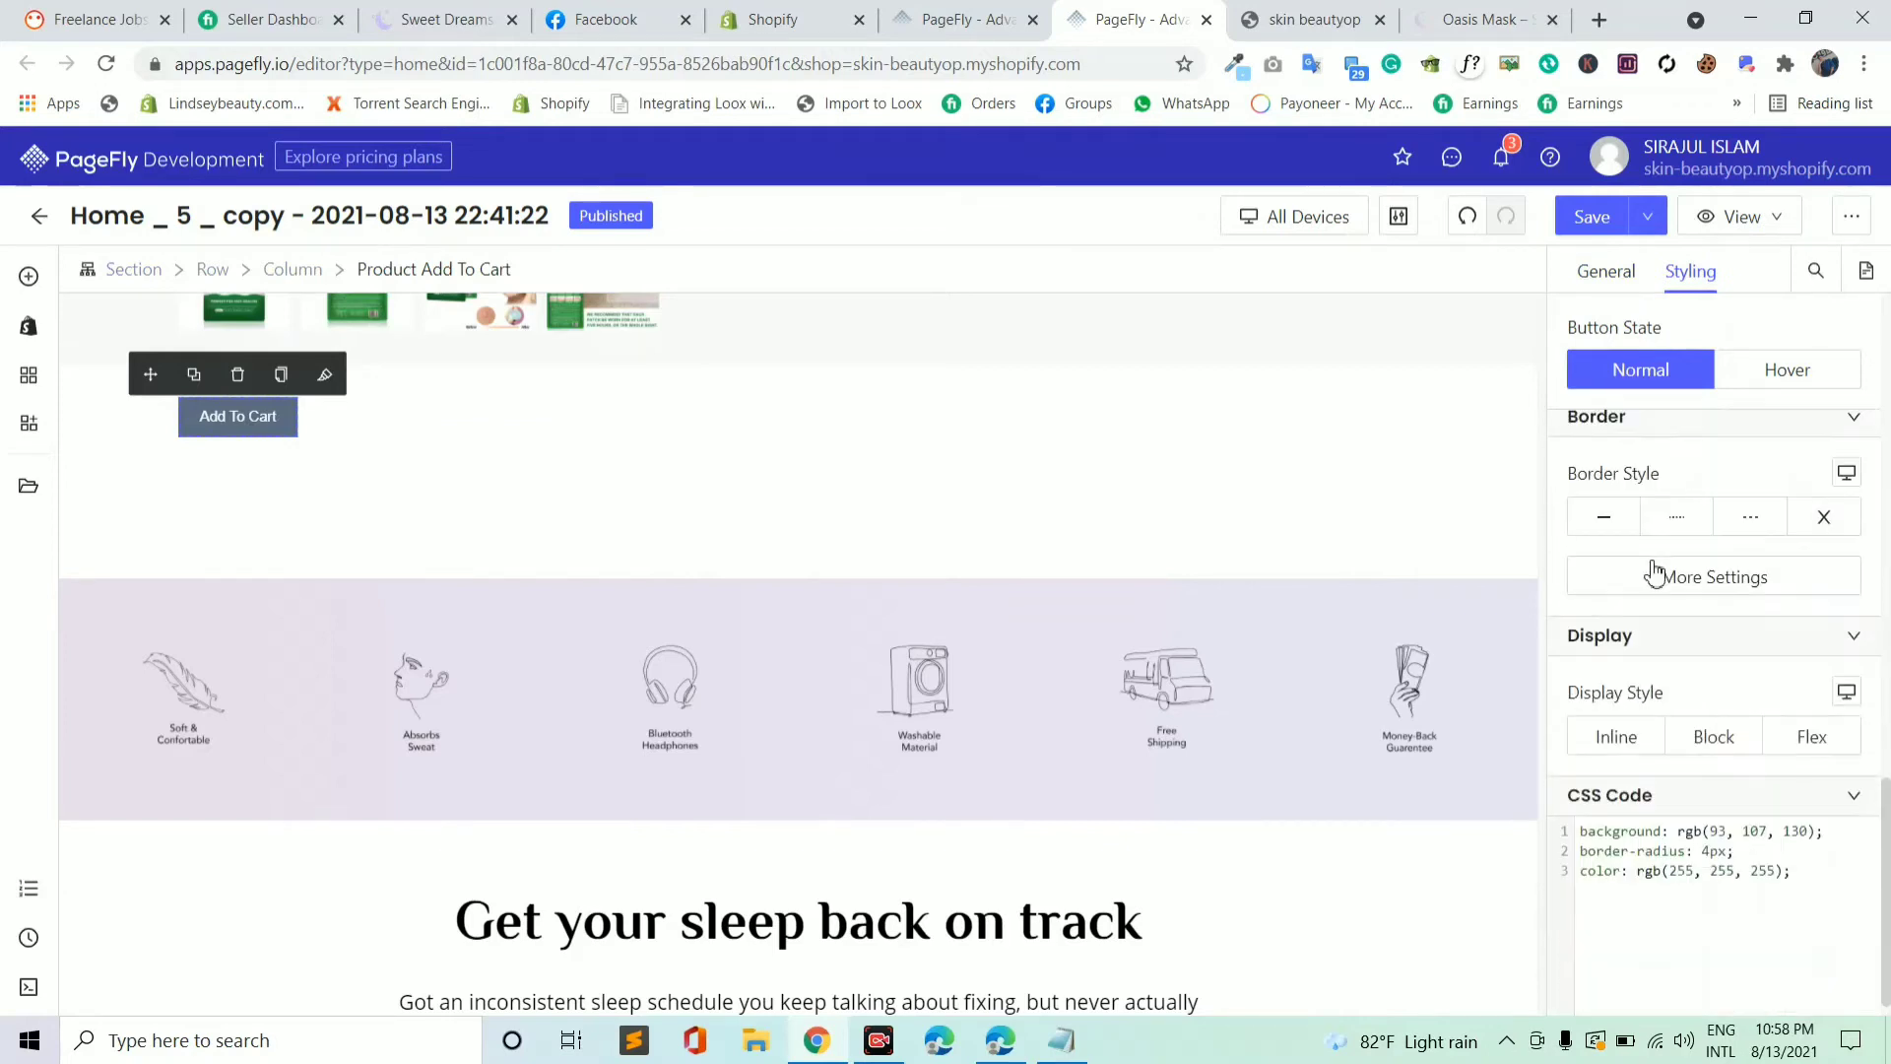
pyautogui.click(1423, 18)
pyautogui.click(1182, 12)
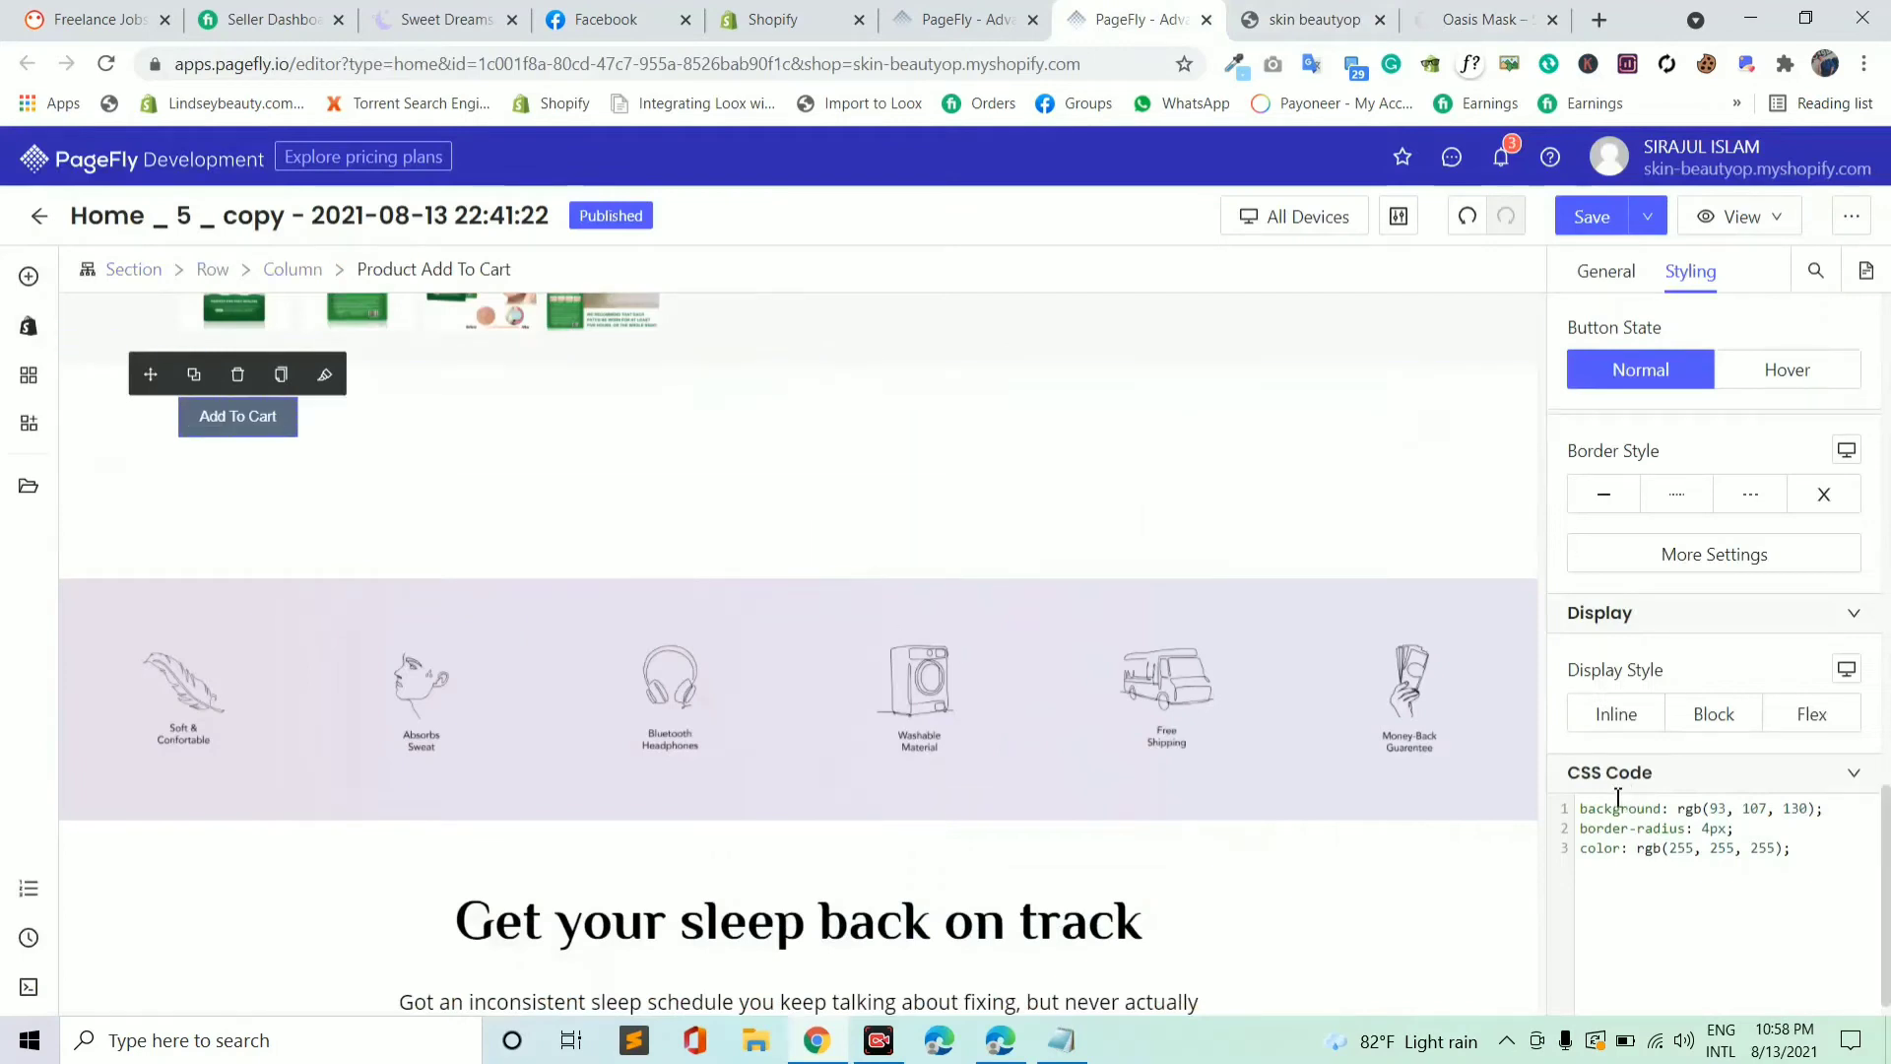
pyautogui.moveTo(1580, 813); pyautogui.dragTo(1718, 875)
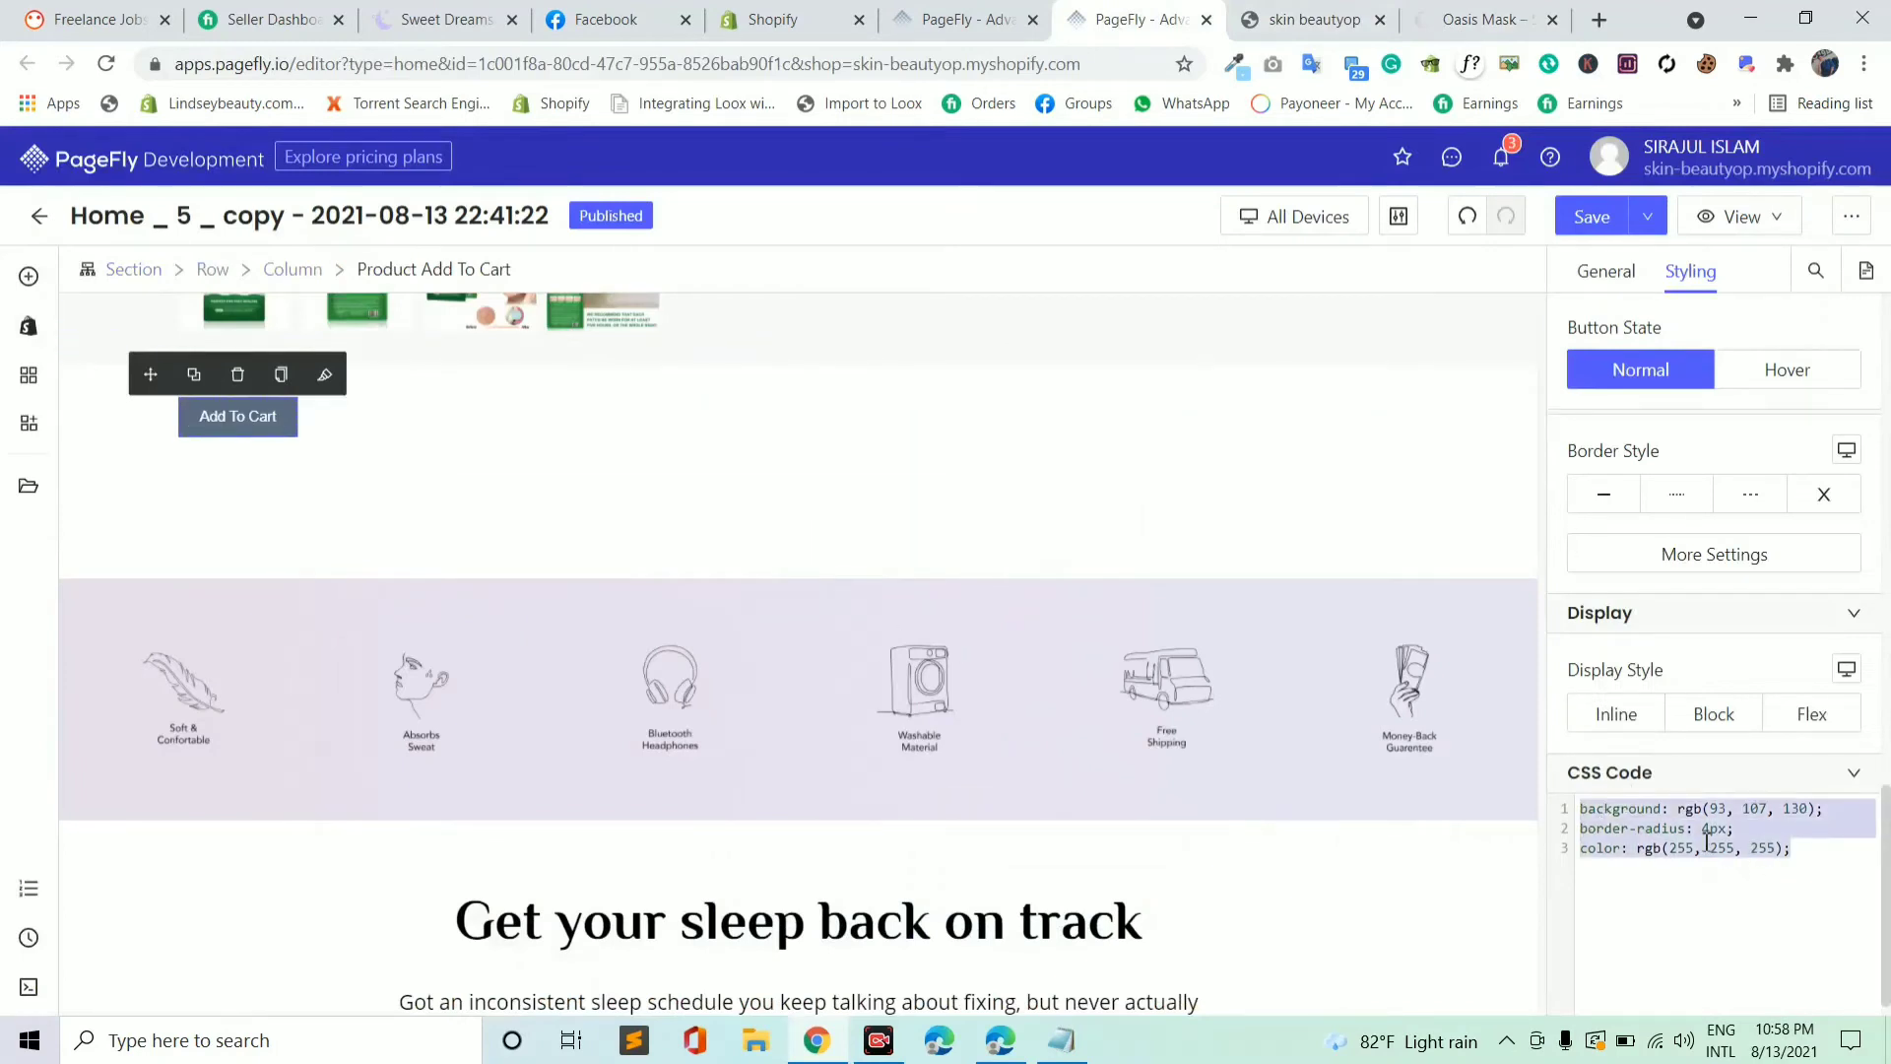
pyautogui.rightClick(1707, 839)
pyautogui.click(1372, 484)
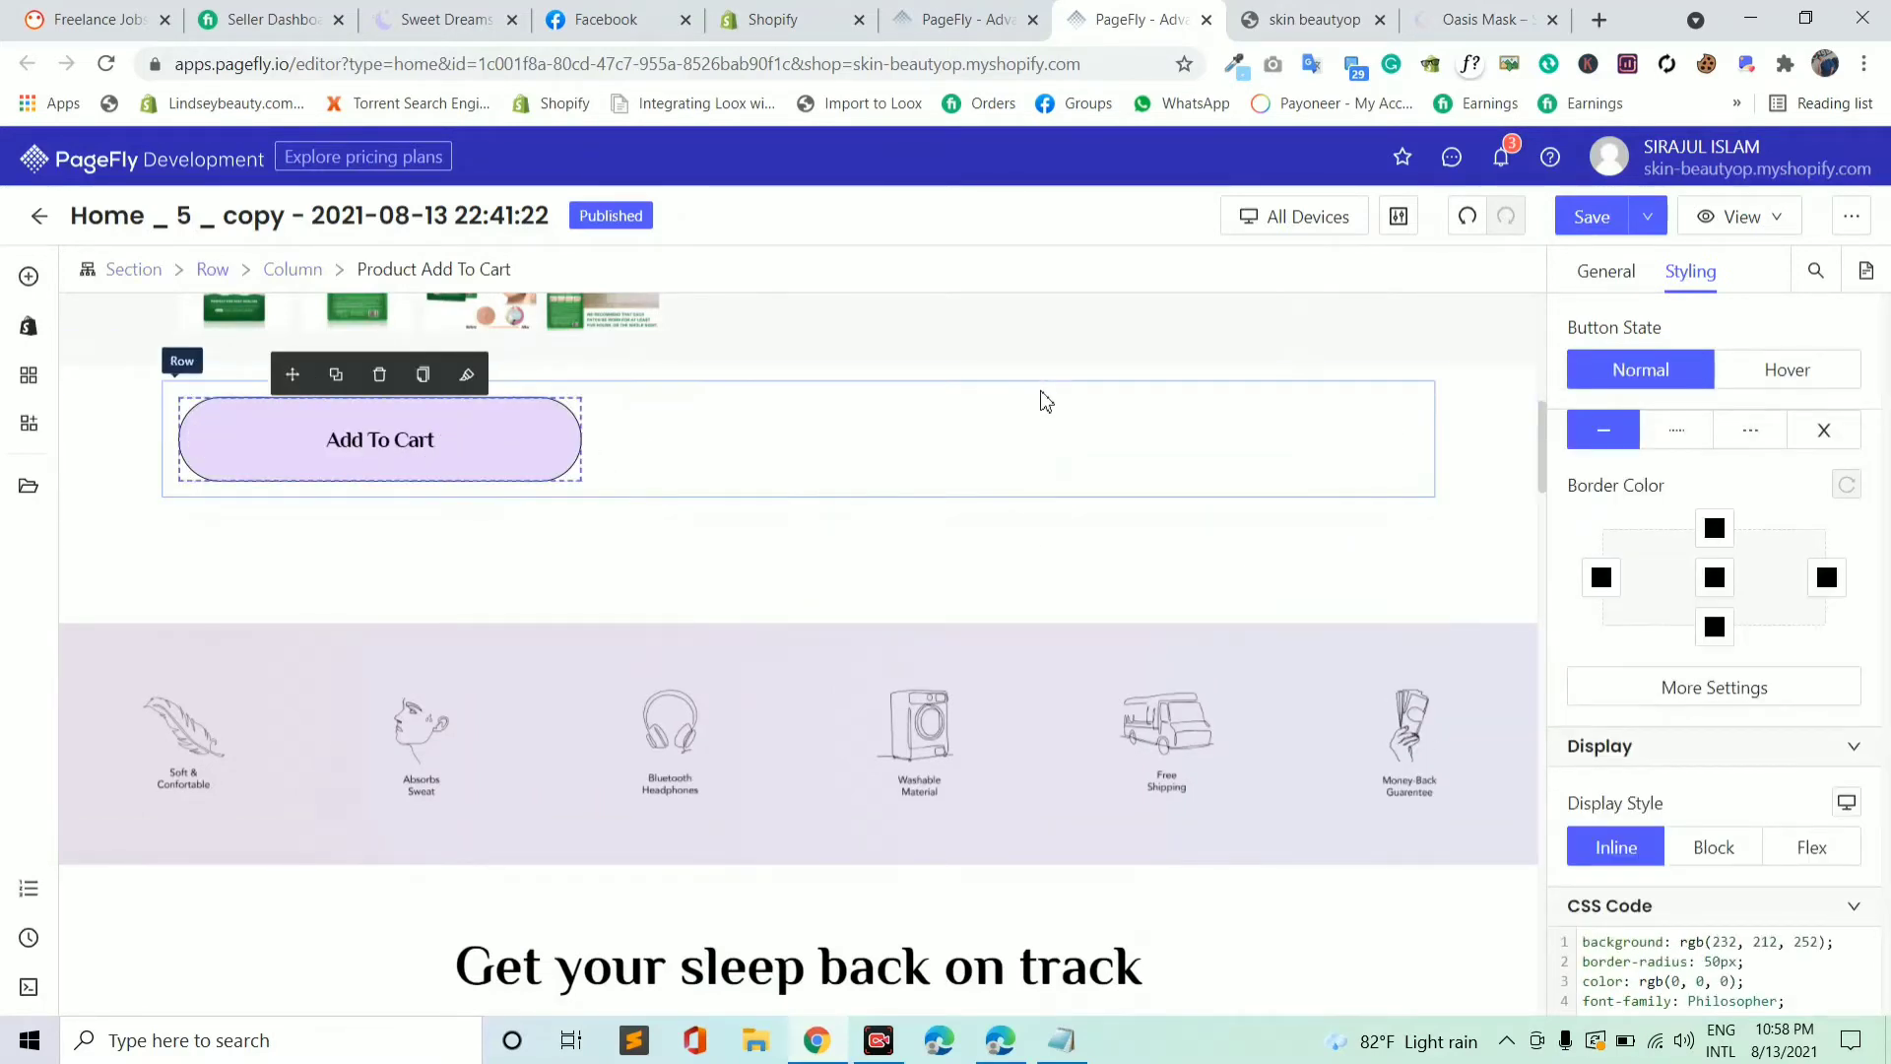
# - Select the button's Column and set its Typography text alignment to center
pyautogui.click(884, 442)
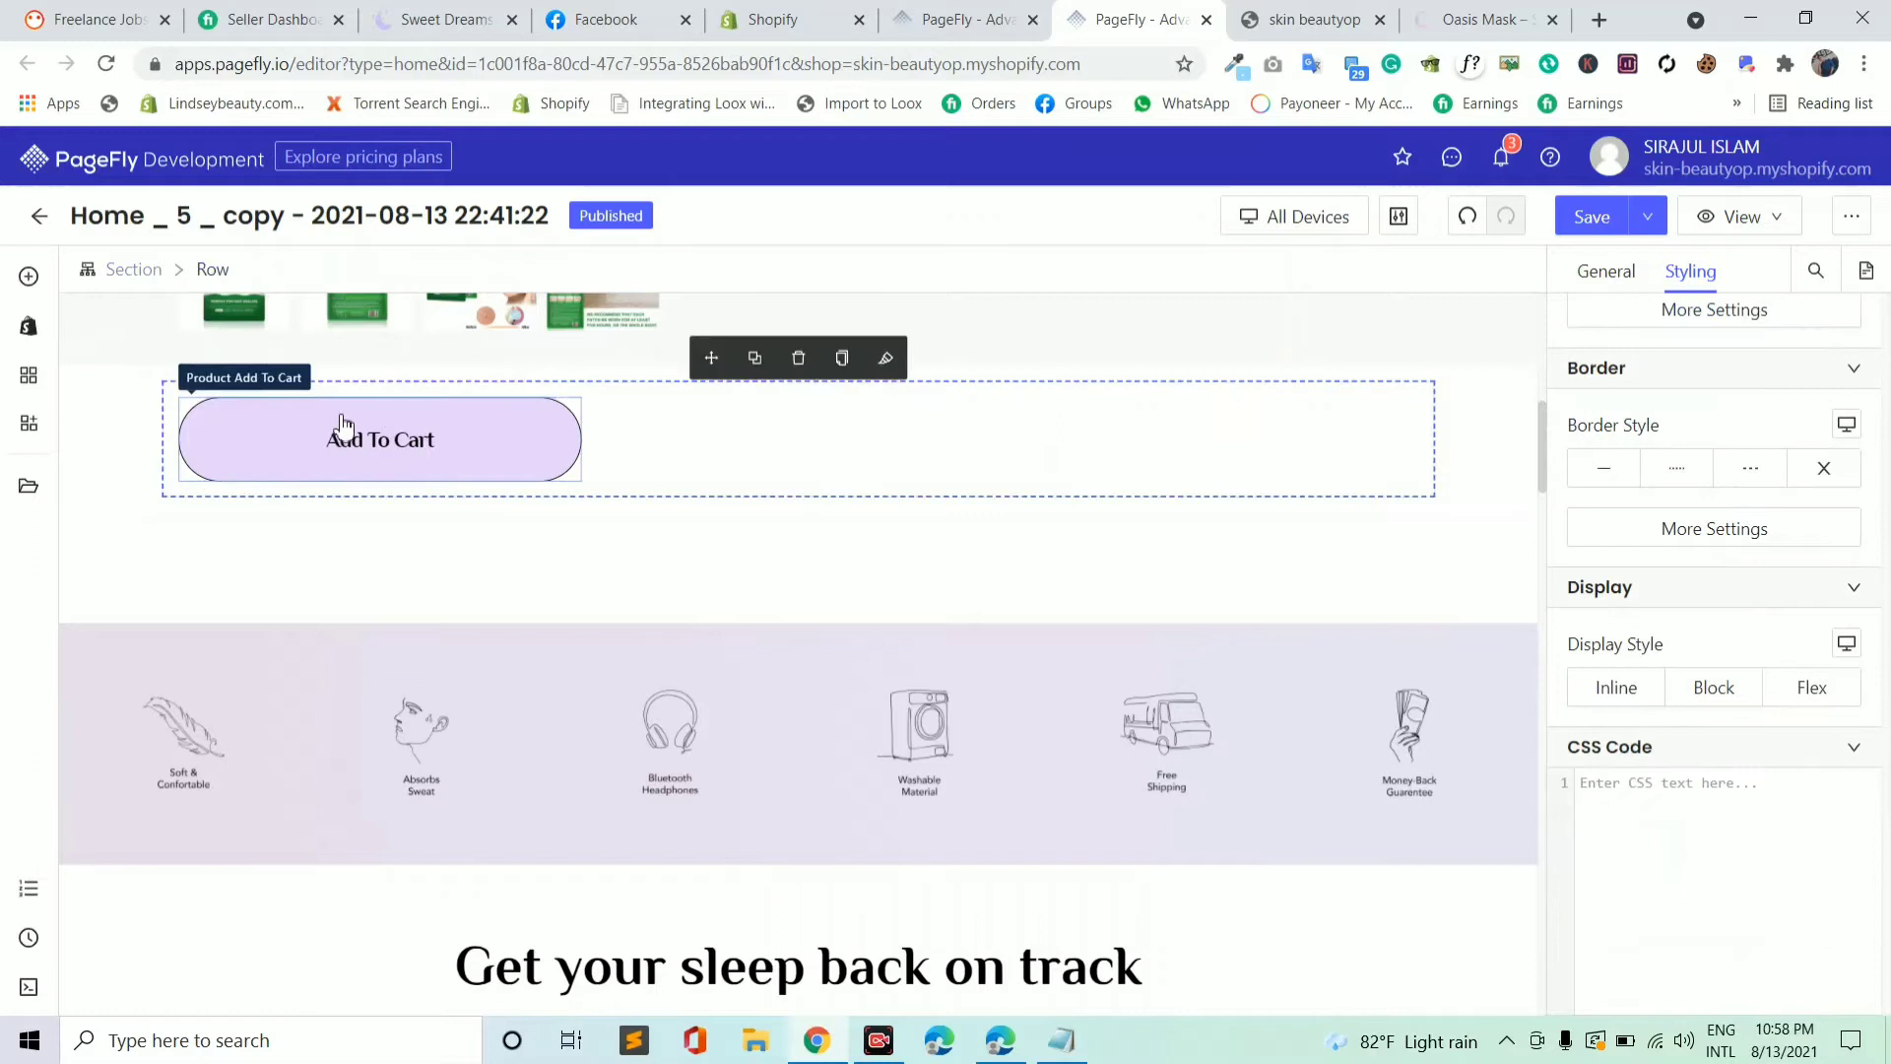
pyautogui.click(644, 452)
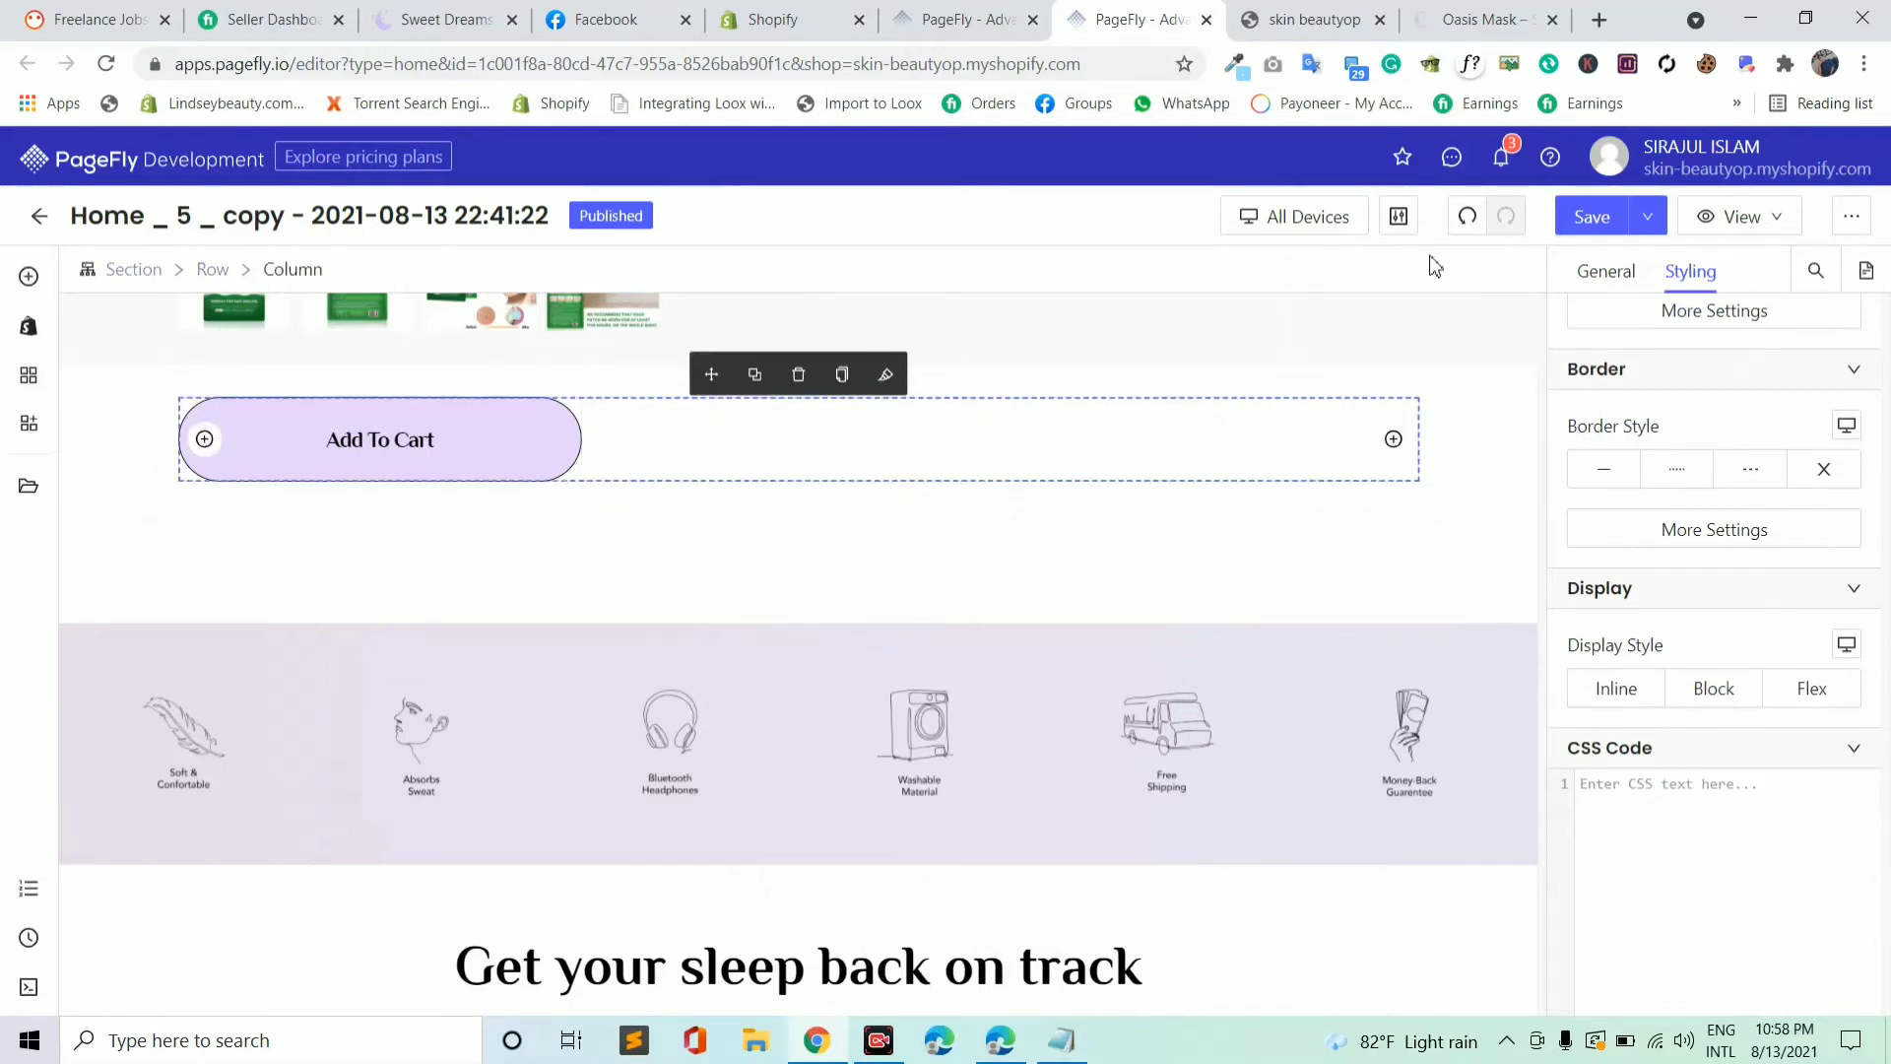
pyautogui.scroll(10, 1645, 463)
pyautogui.scroll(-4, 1655, 513)
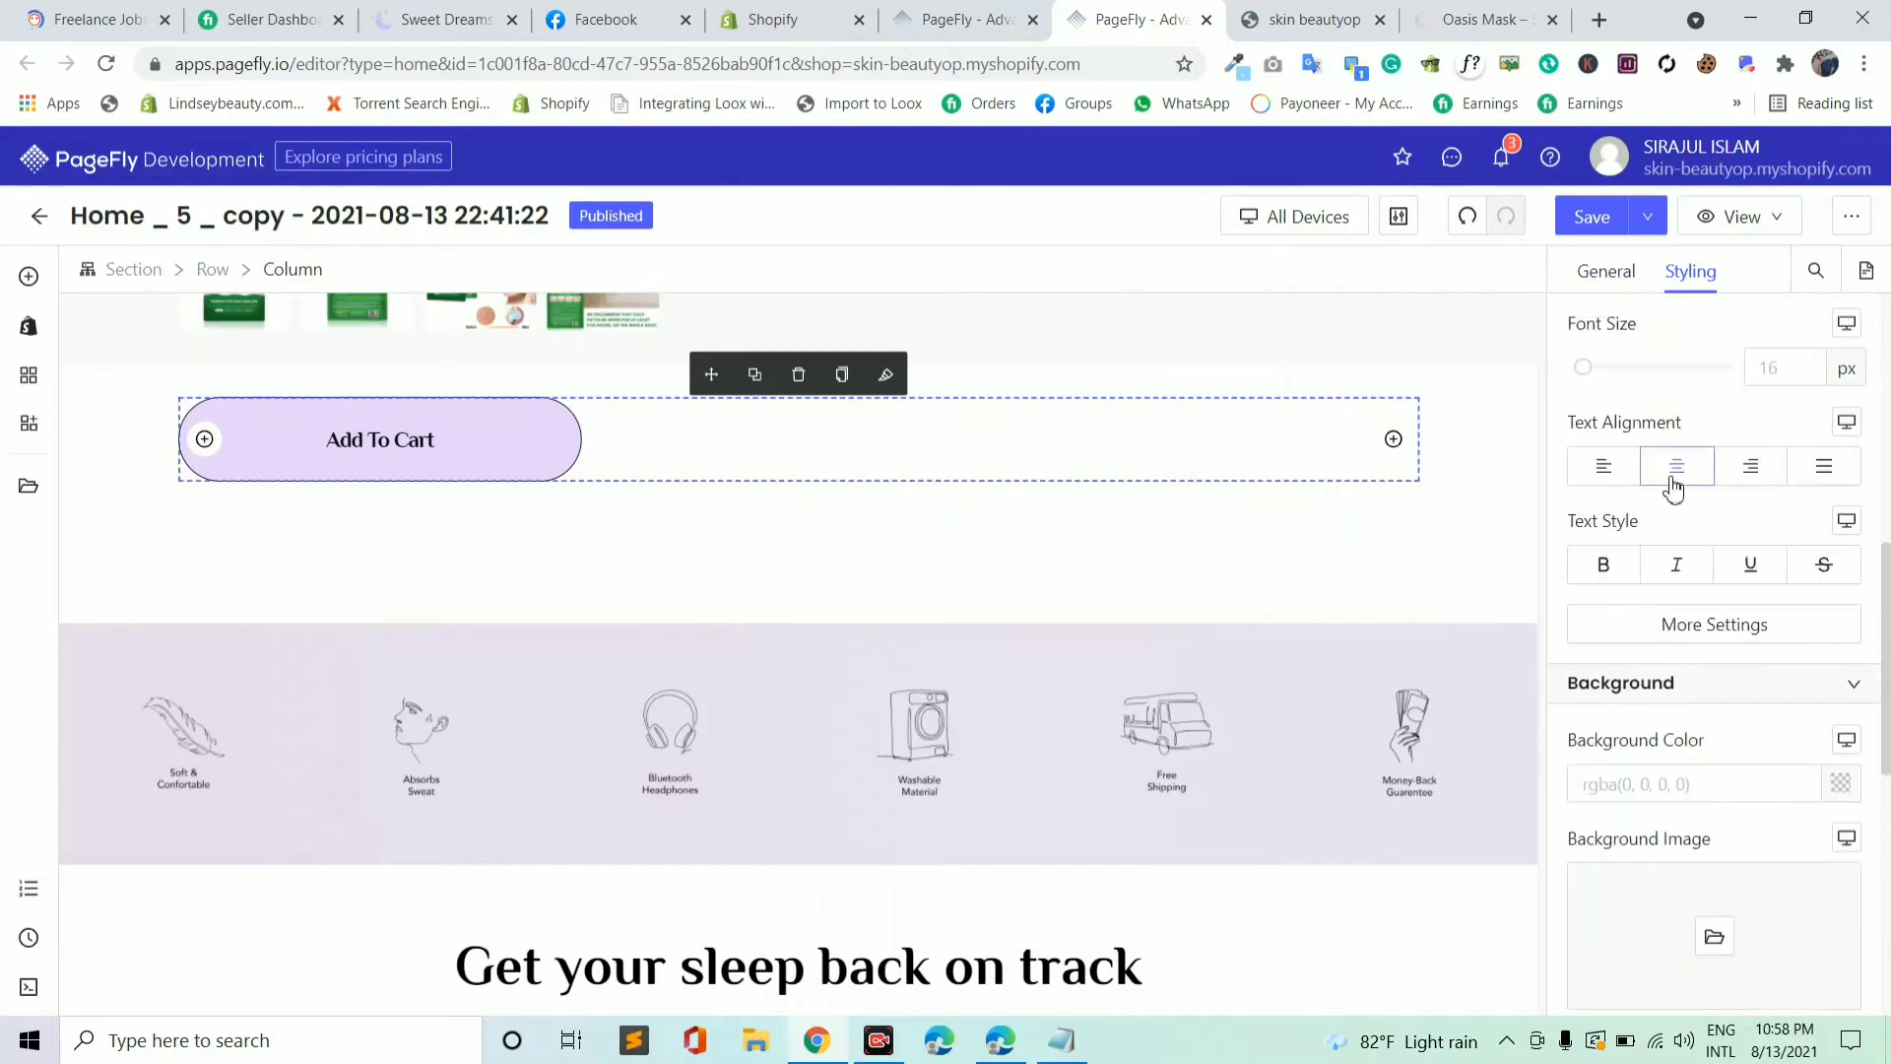
pyautogui.click(1675, 471)
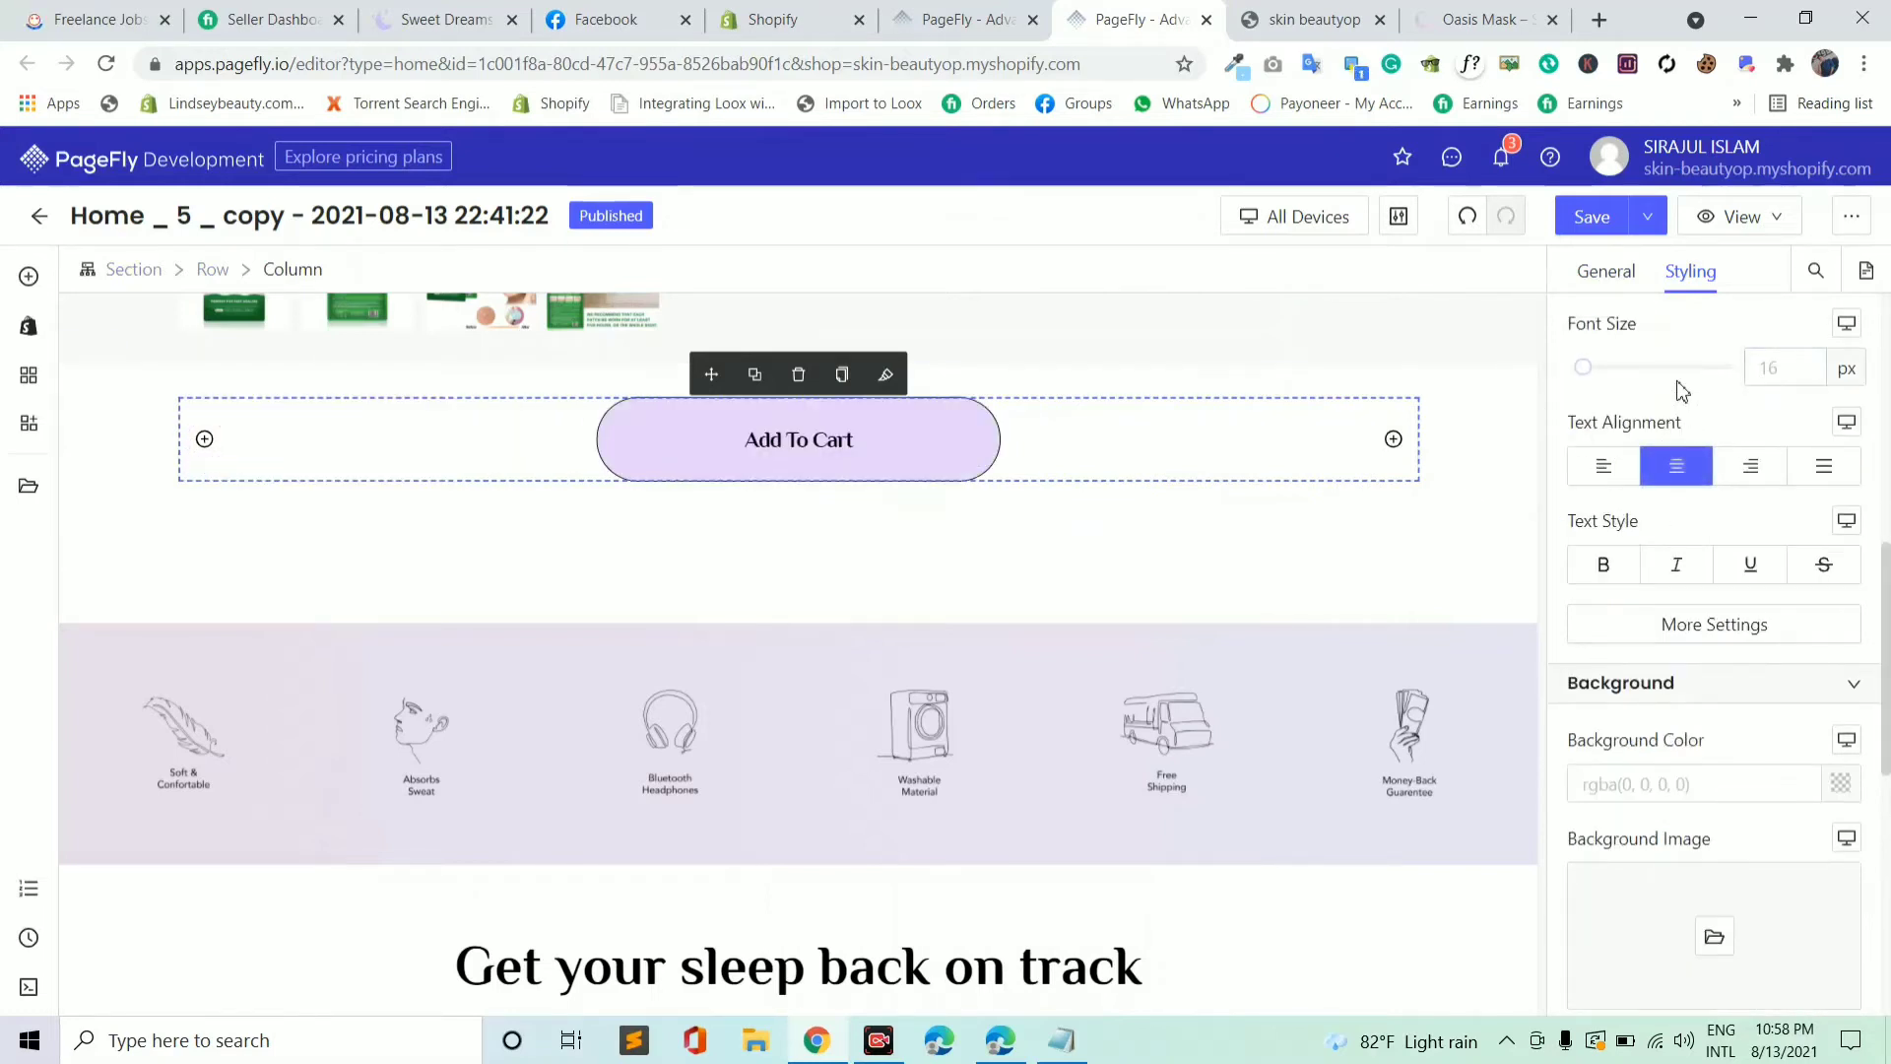
pyautogui.scroll(1, 1675, 414)
pyautogui.click(1628, 391)
pyautogui.click(1627, 389)
pyautogui.scroll(3, 1674, 375)
pyautogui.scroll(1, 1675, 443)
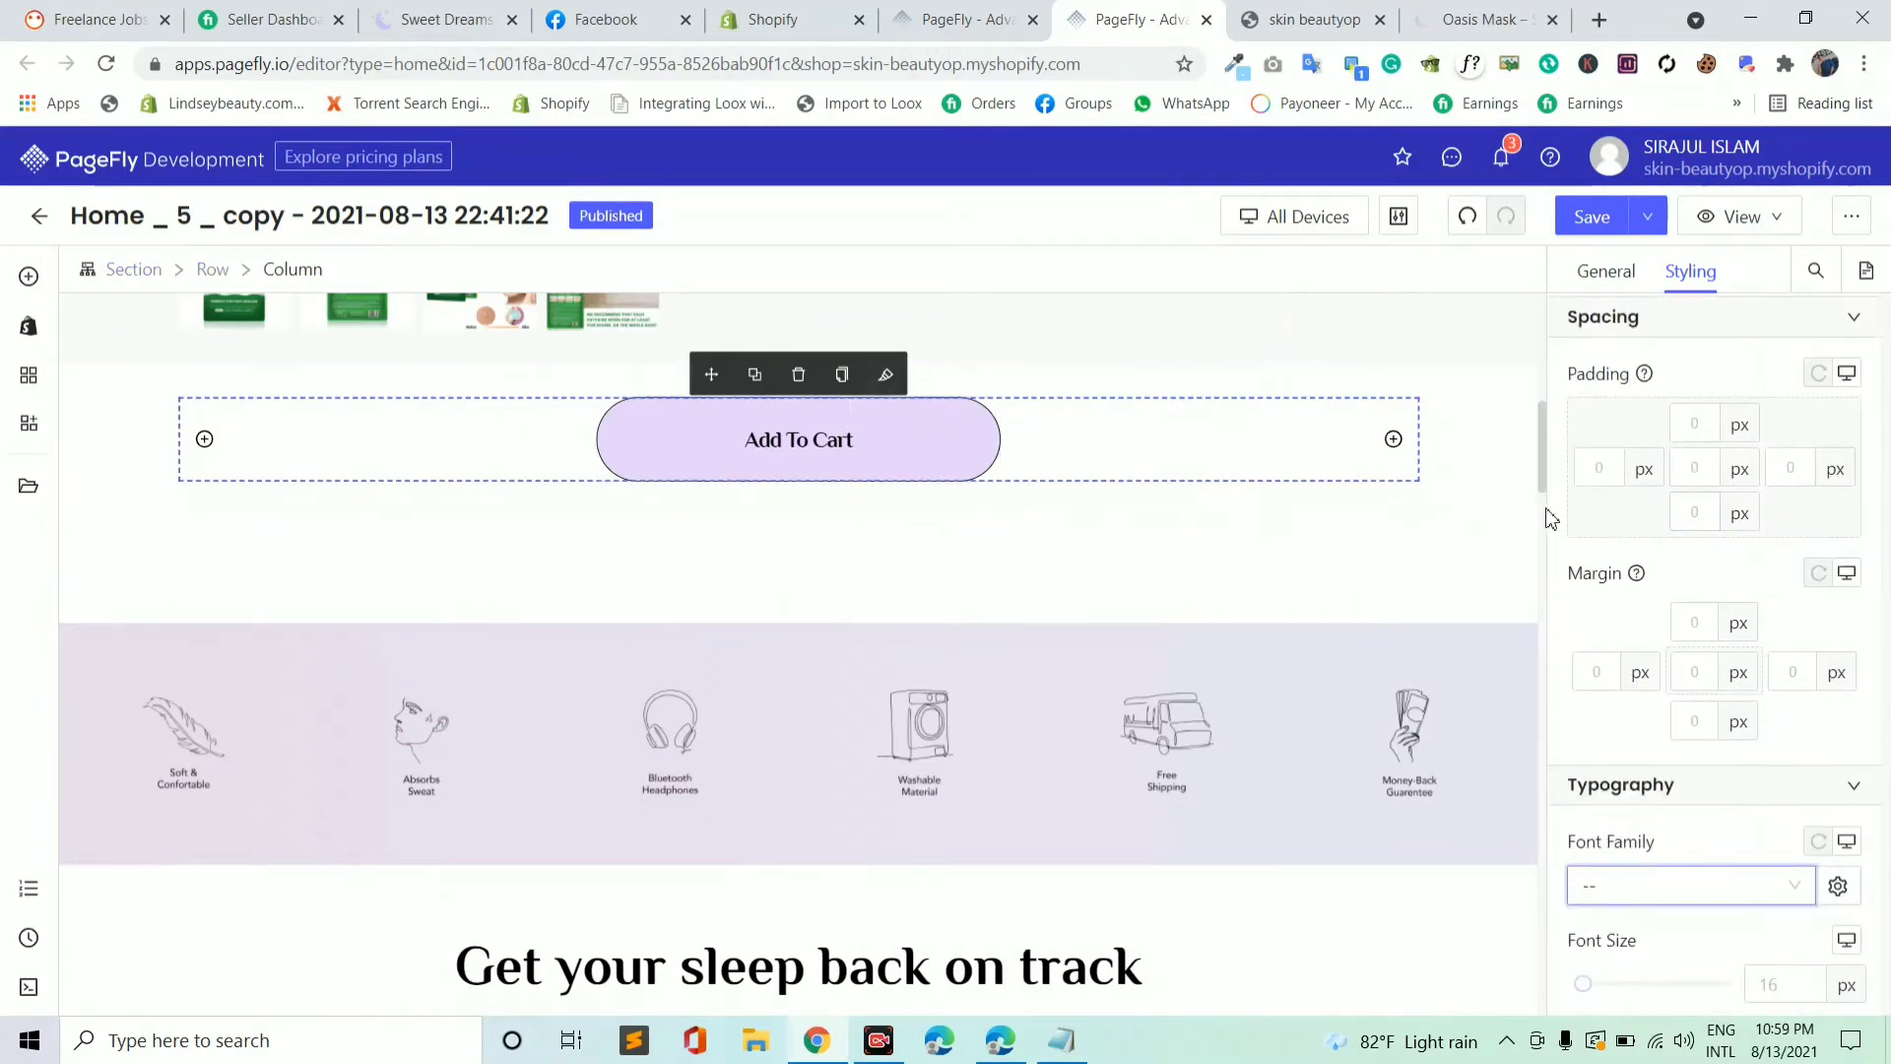
pyautogui.scroll(-8, 1663, 570)
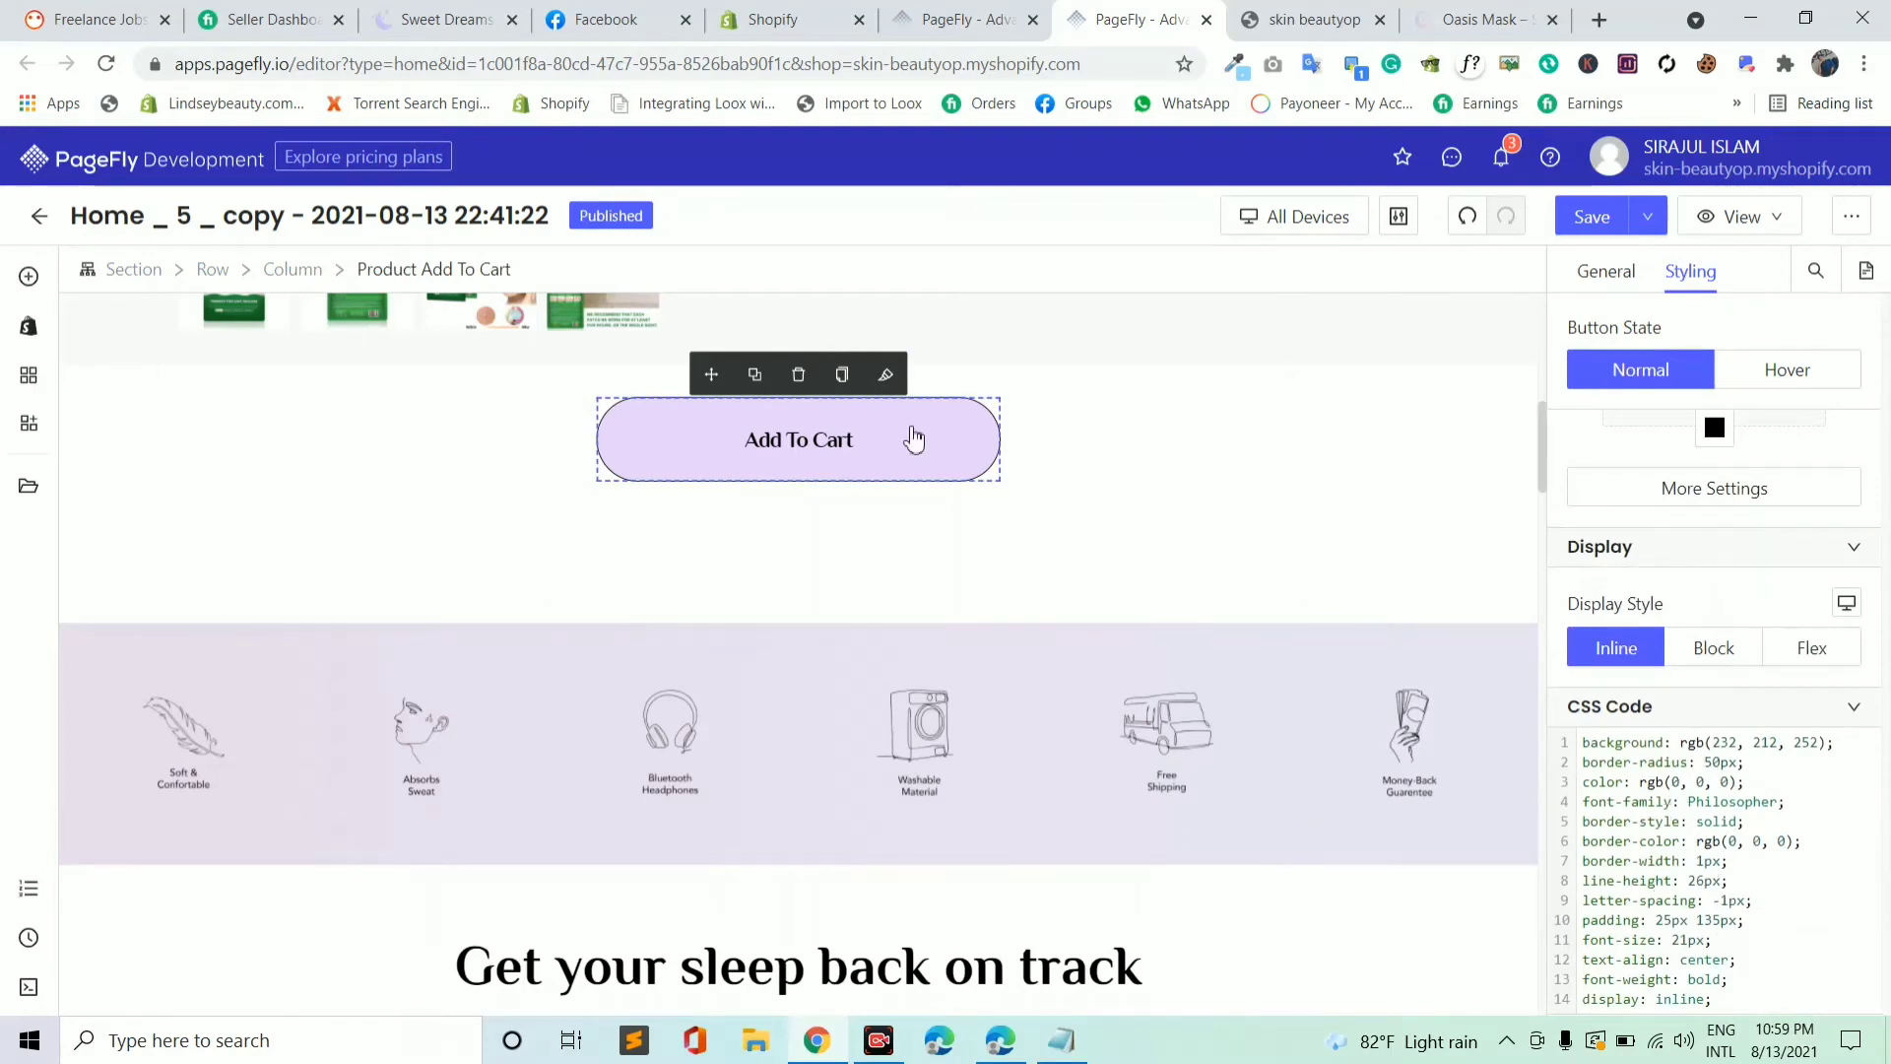
# - Select the whole Section, then save and publish the home page and open the View dropdown
pyautogui.click(595, 444)
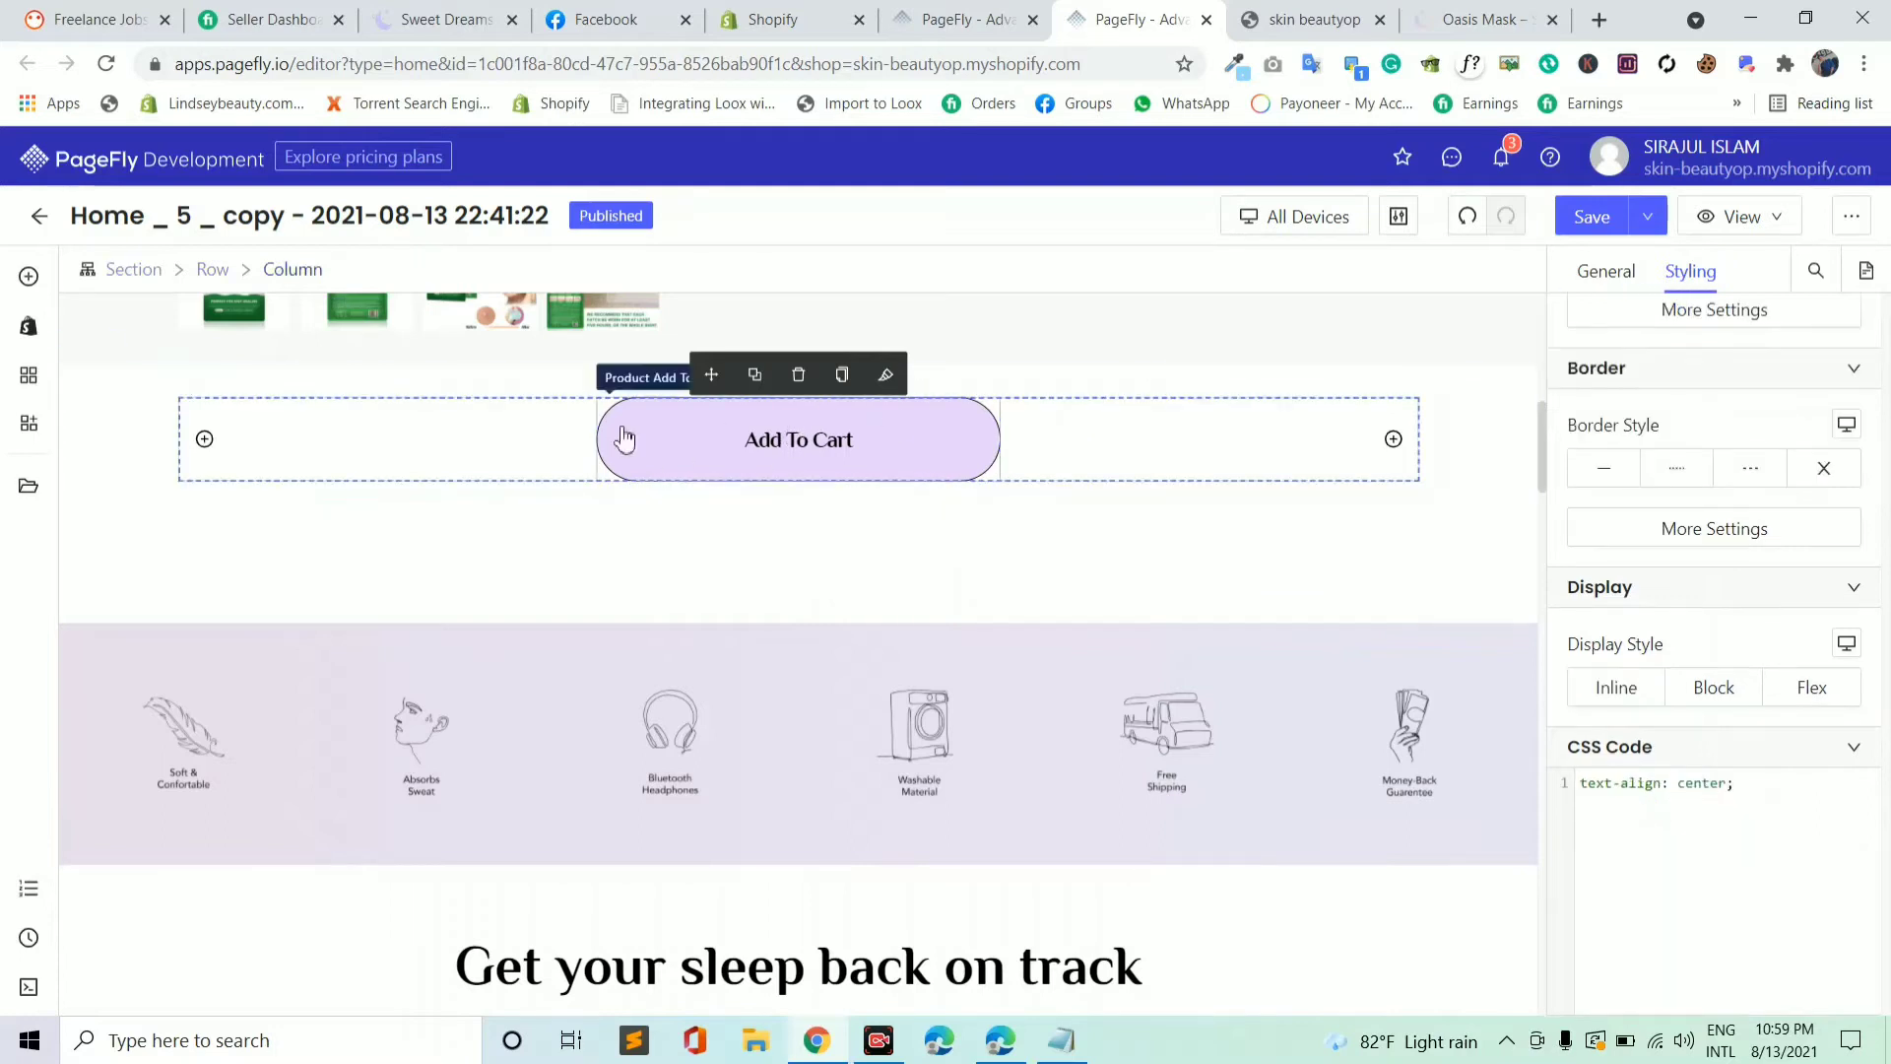
pyautogui.click(798, 313)
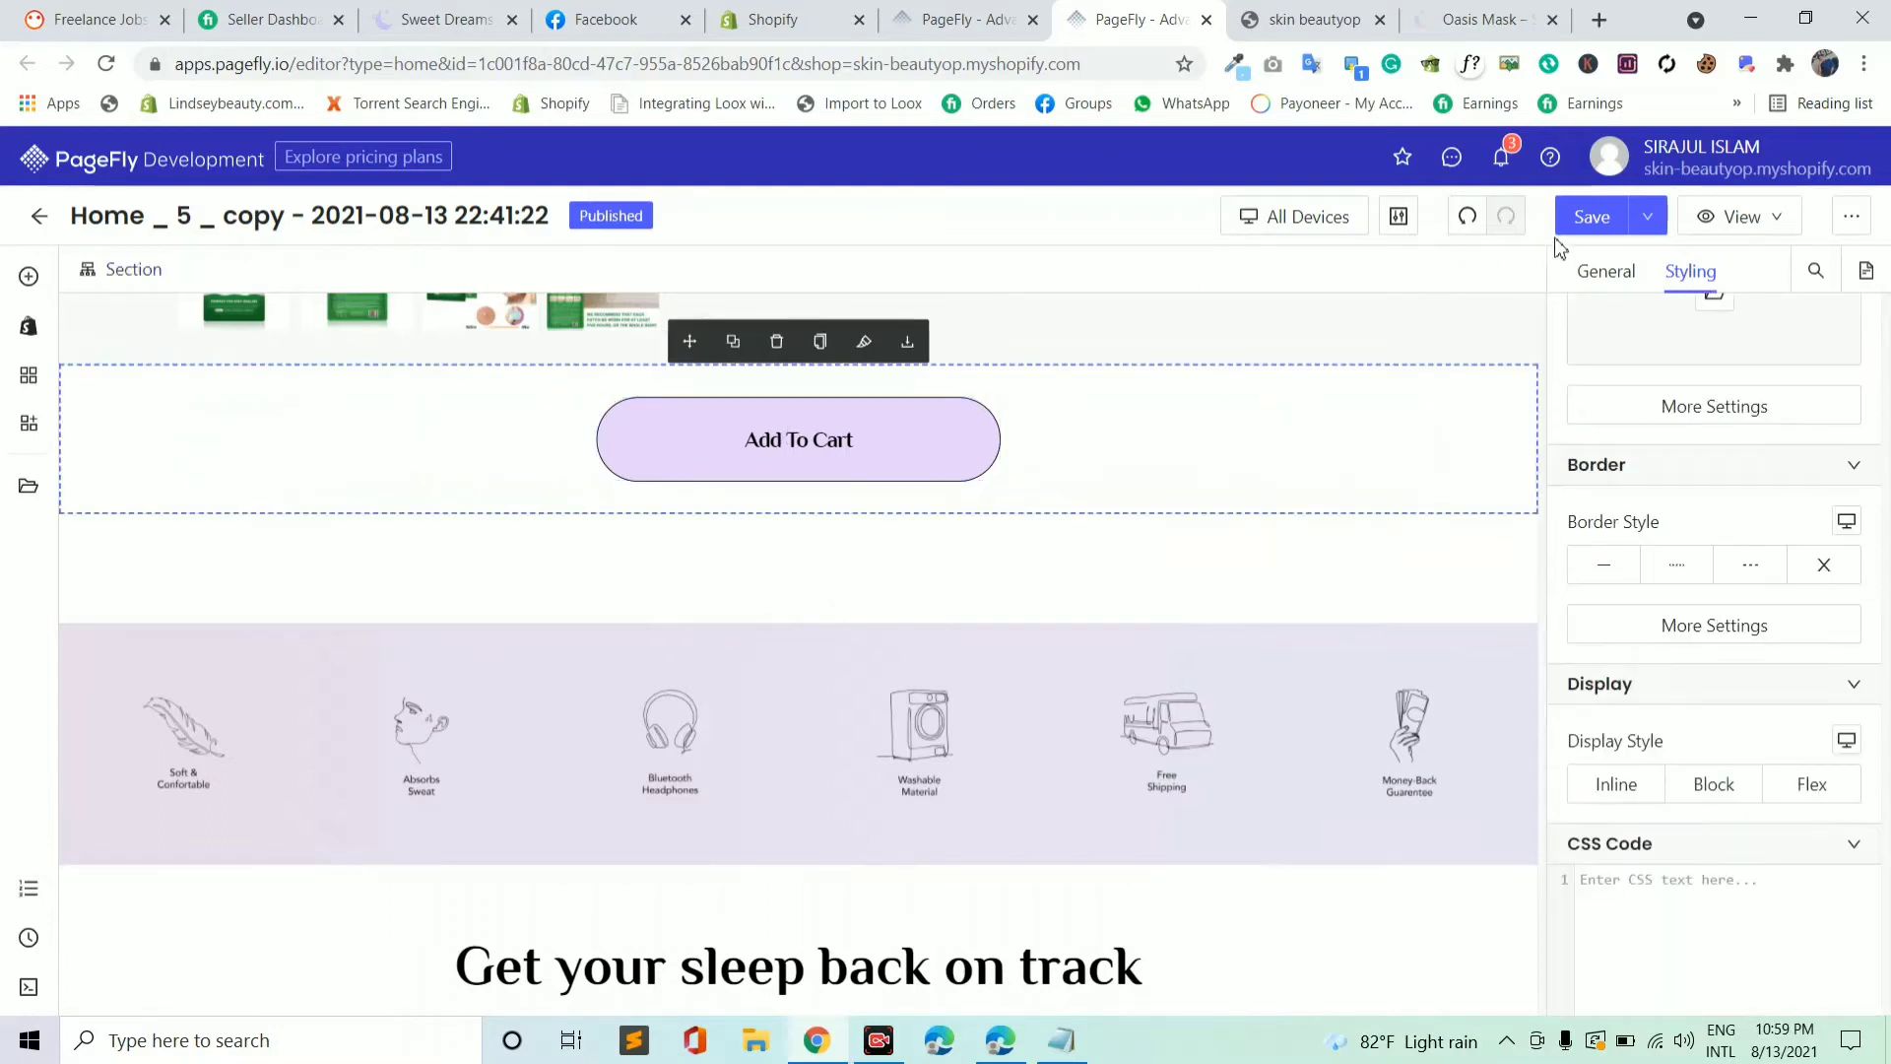
pyautogui.click(1586, 219)
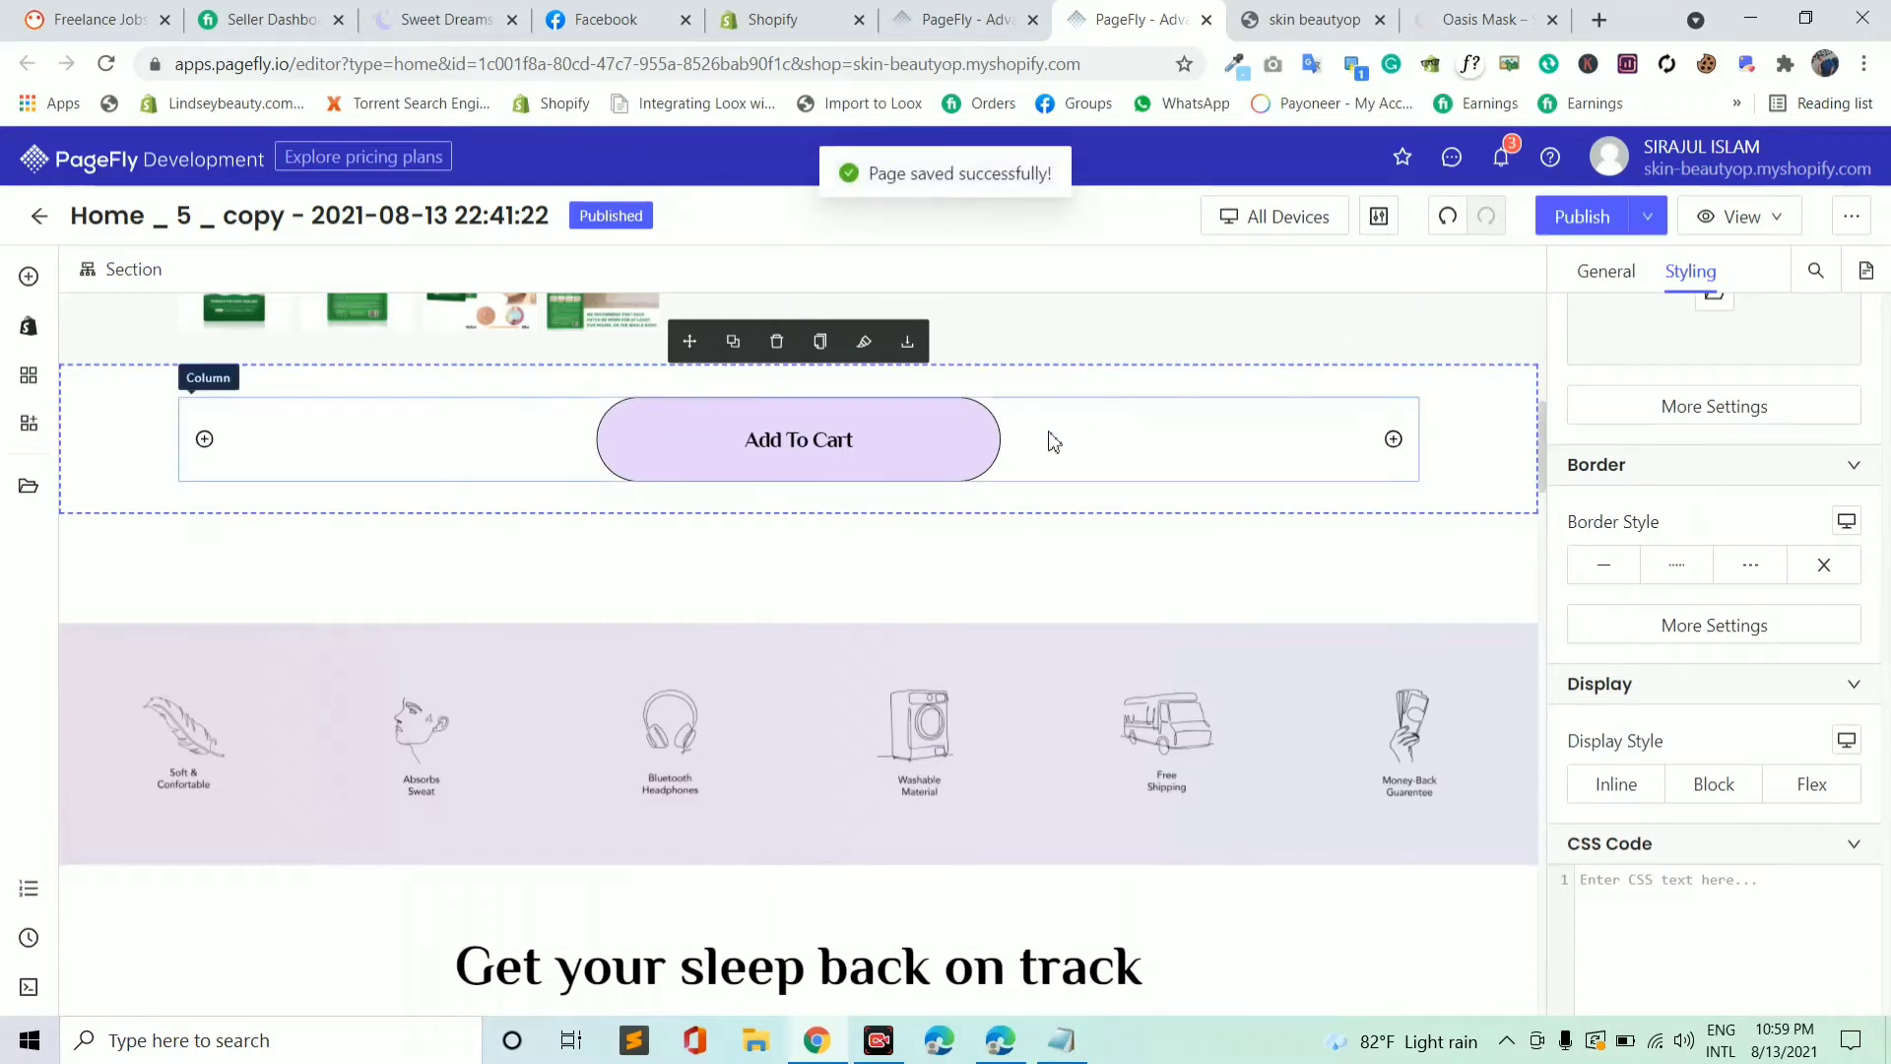
pyautogui.click(1613, 219)
pyautogui.click(1730, 218)
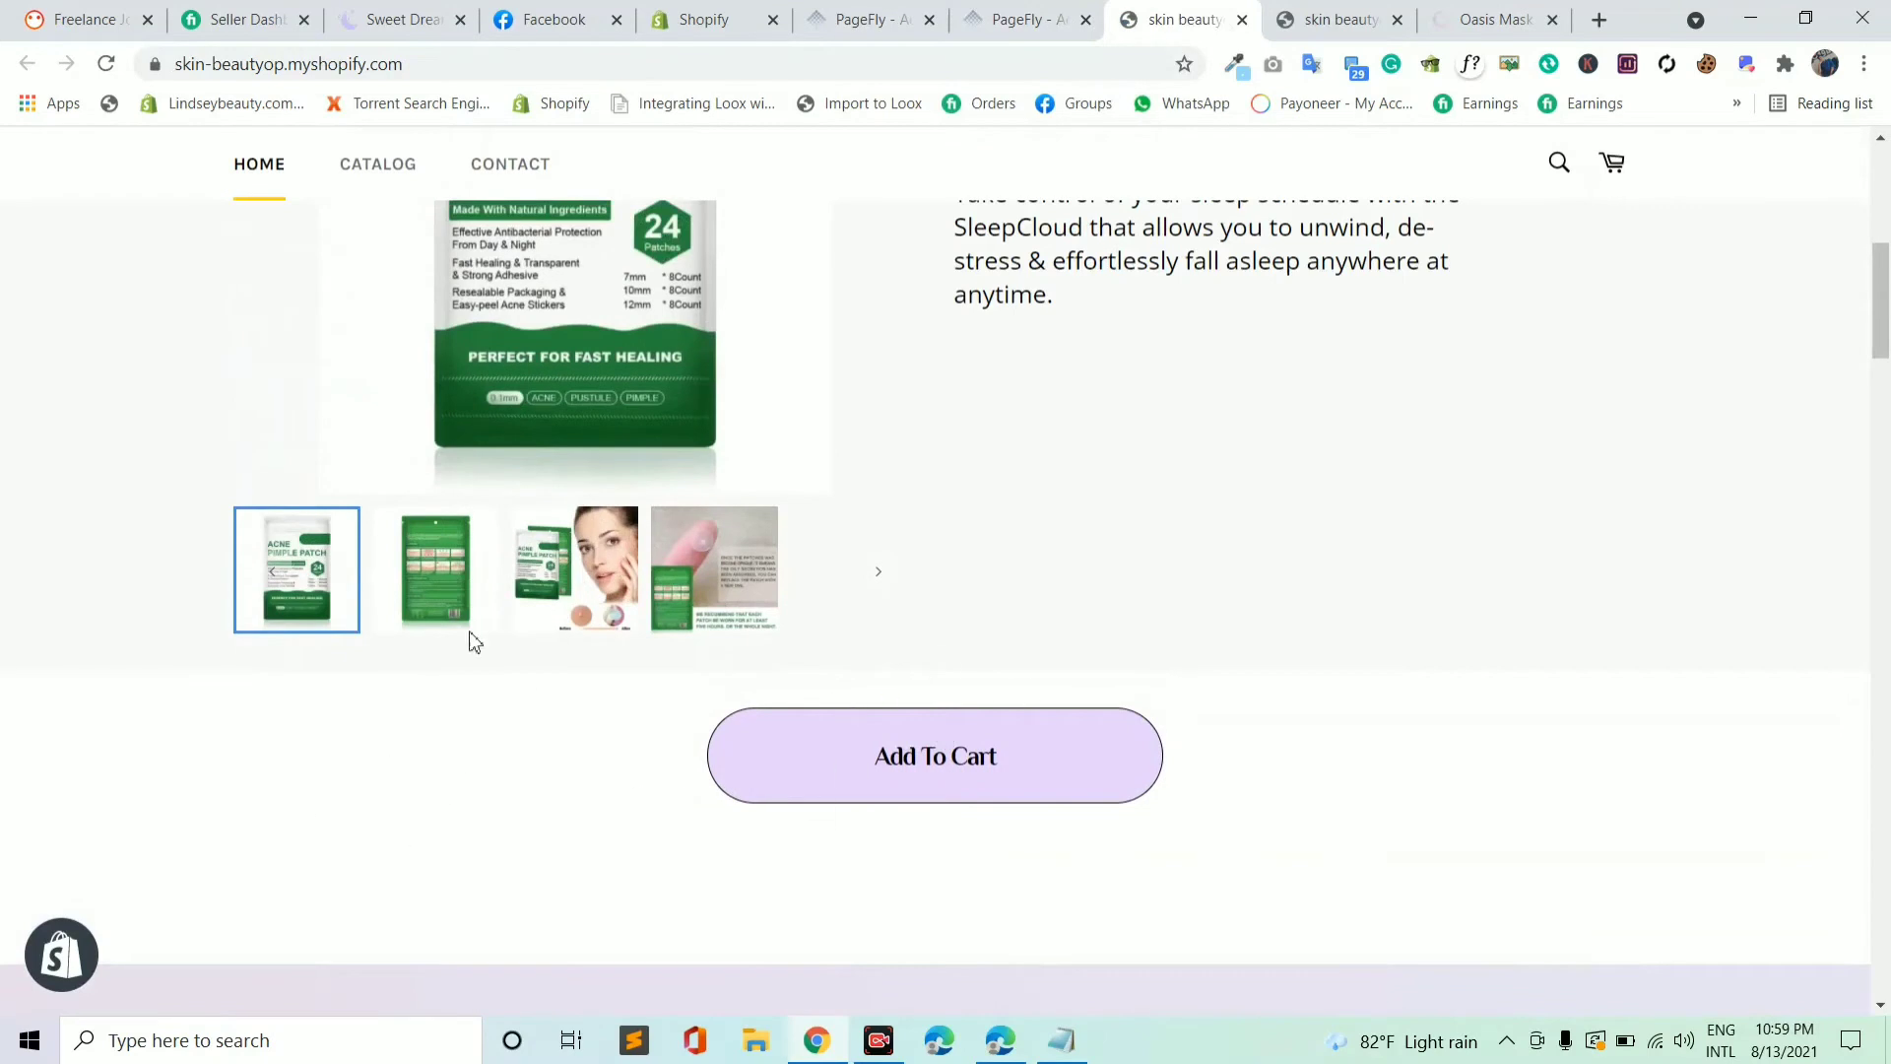
# - View the Oasis Mask page at 1440 px responsive width, then switch back to the PageFly editor
pyautogui.click(1497, 19)
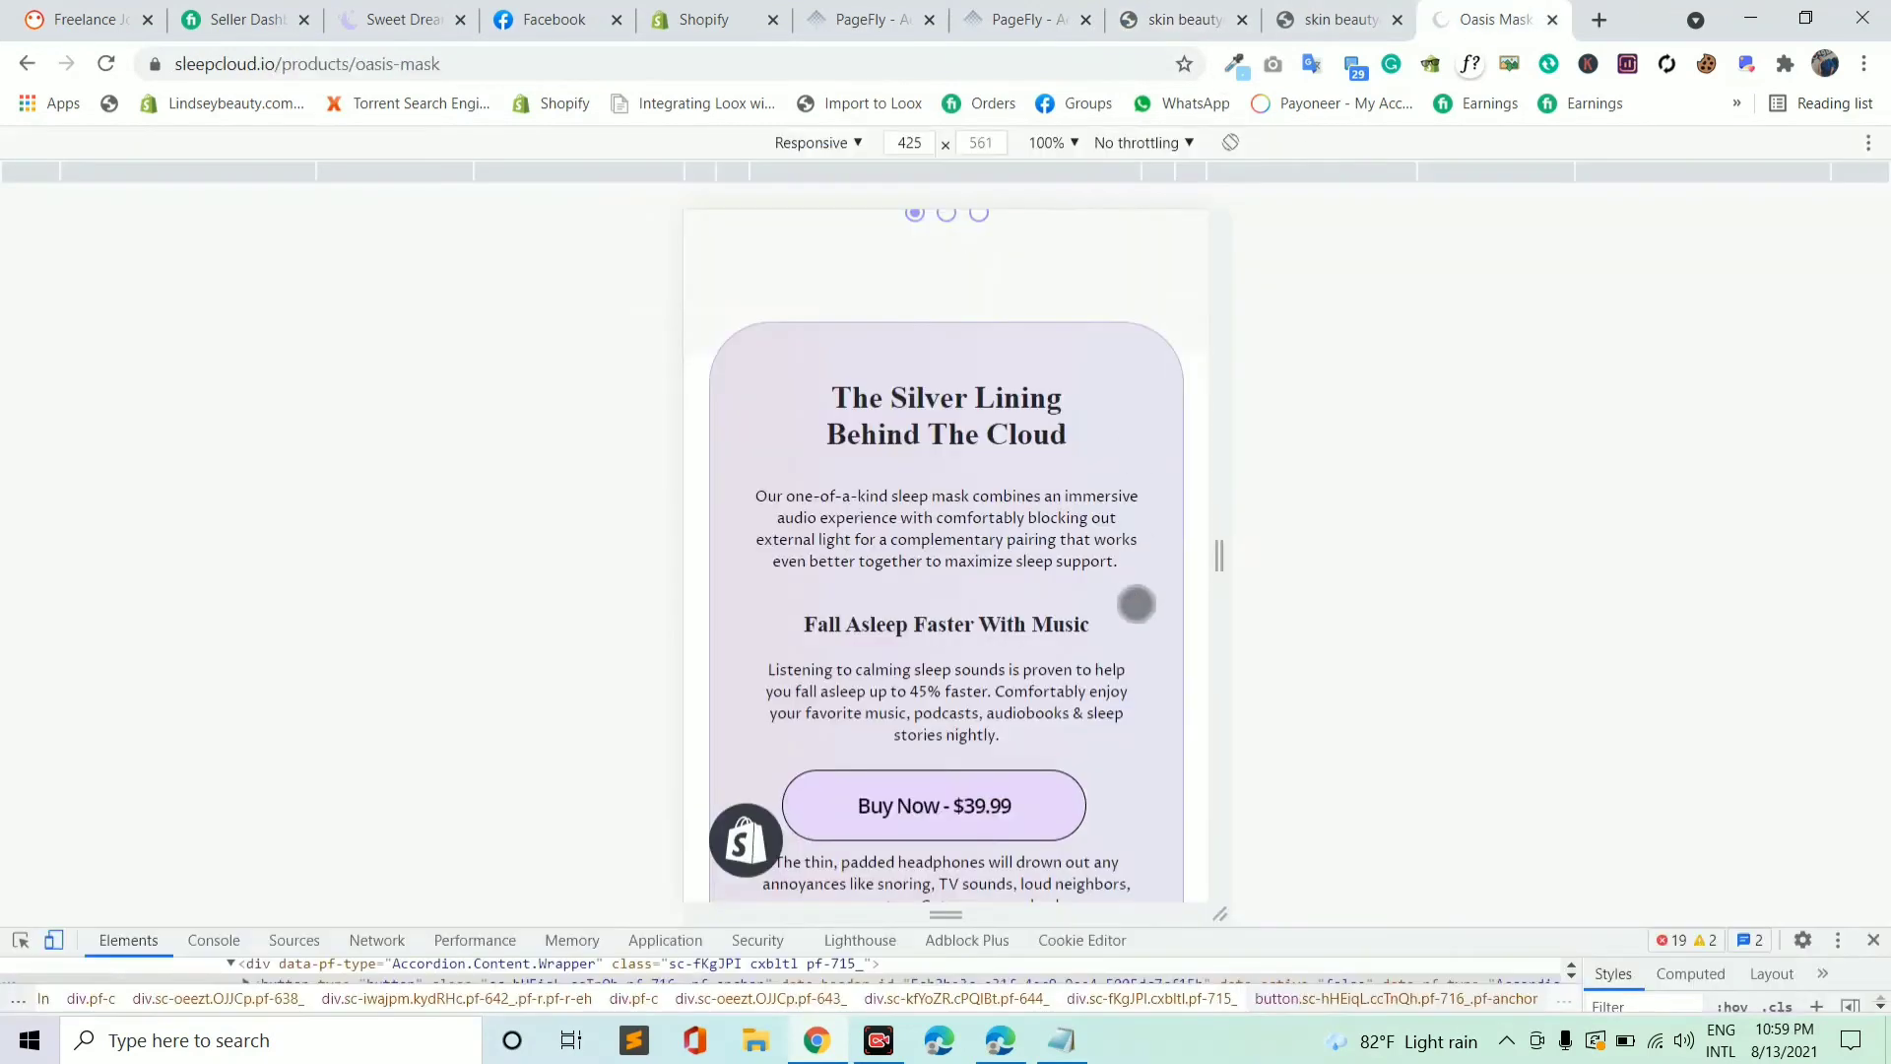
pyautogui.click(312, 177)
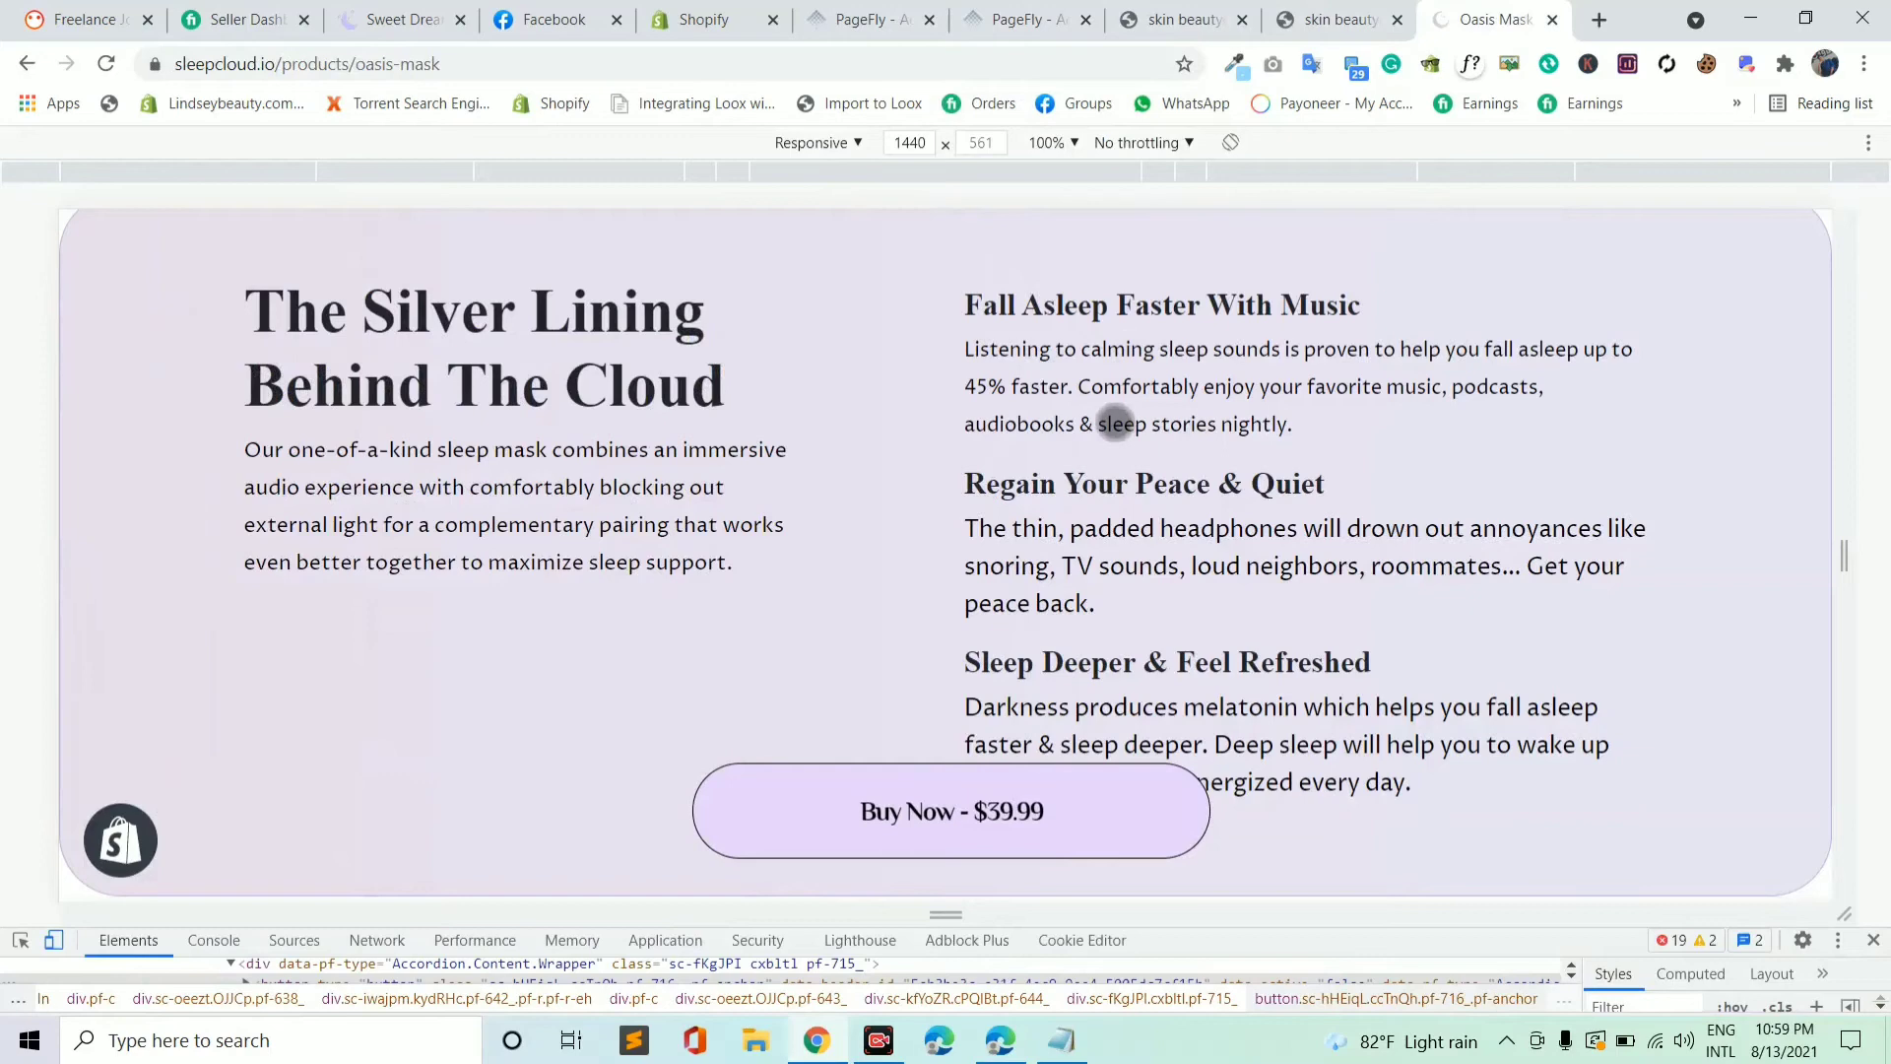
pyautogui.scroll(-8, 1111, 423)
pyautogui.scroll(6, 1028, 431)
pyautogui.scroll(5, 1032, 425)
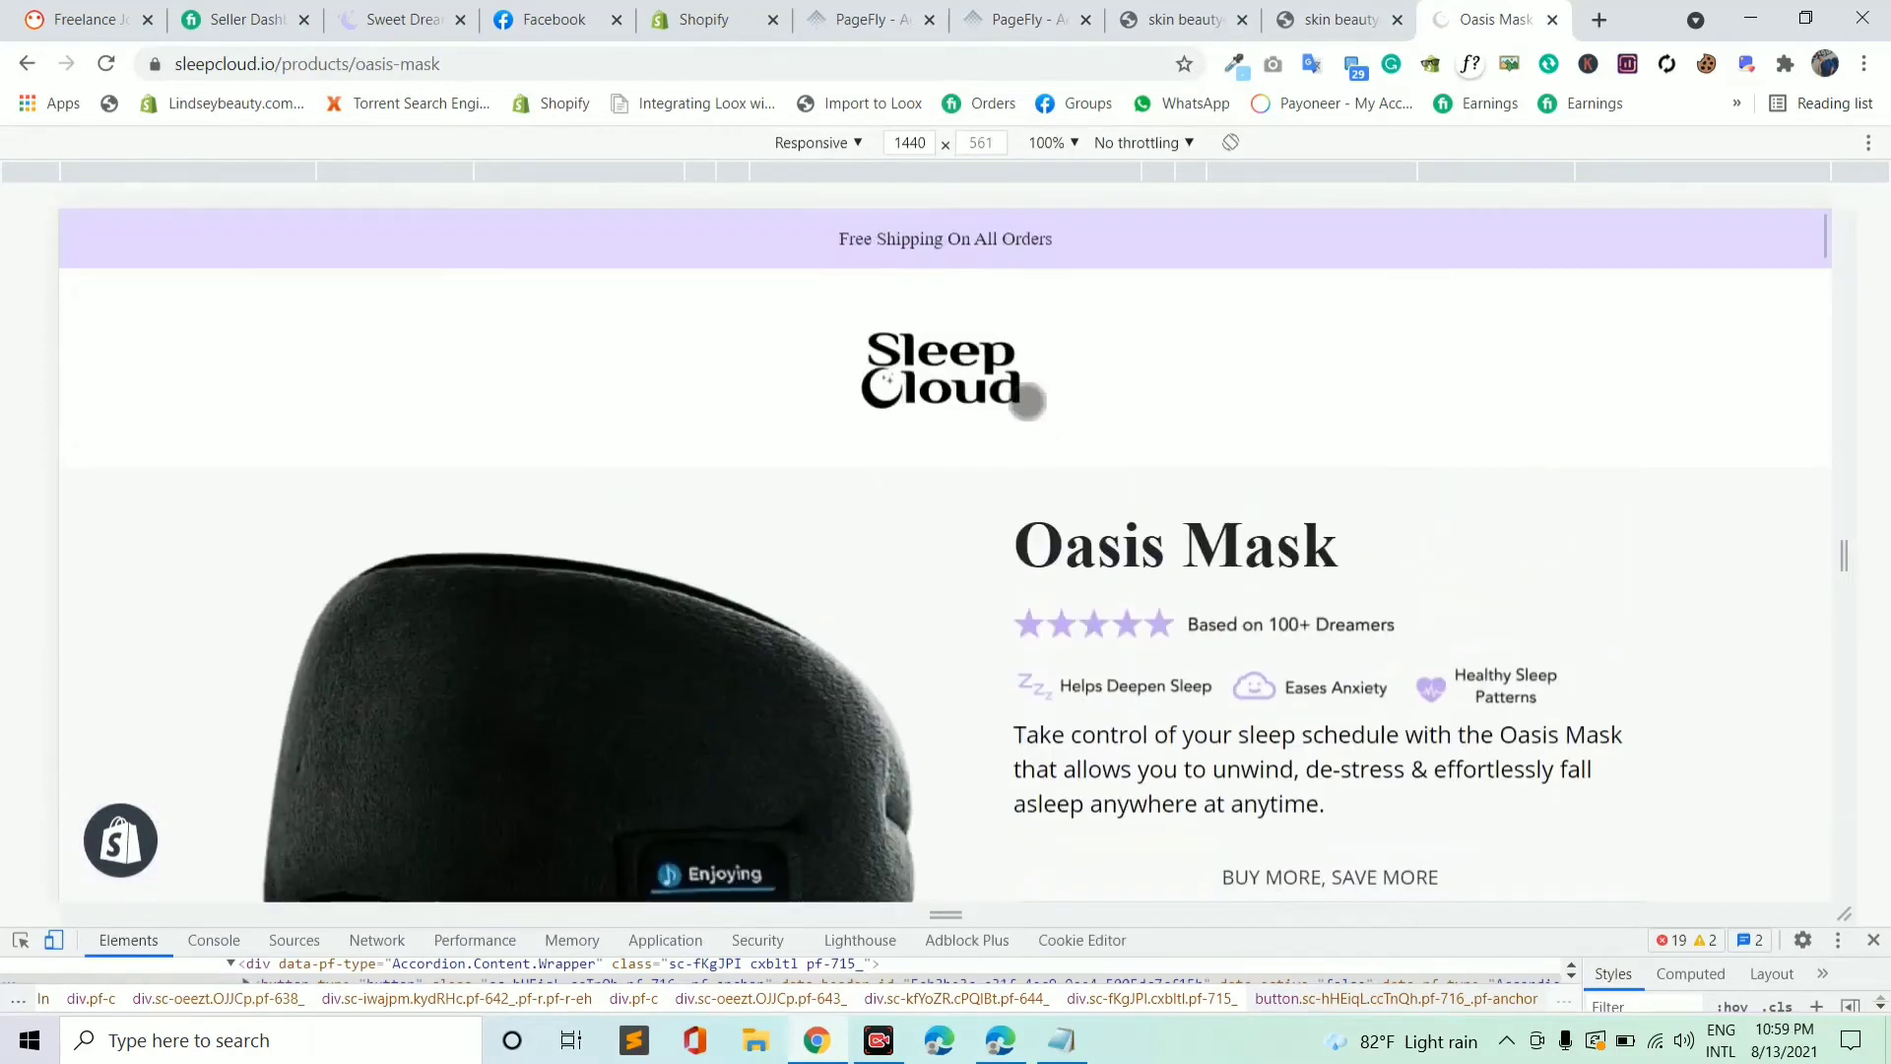
pyautogui.scroll(-9, 1081, 473)
pyautogui.scroll(-15, 1089, 510)
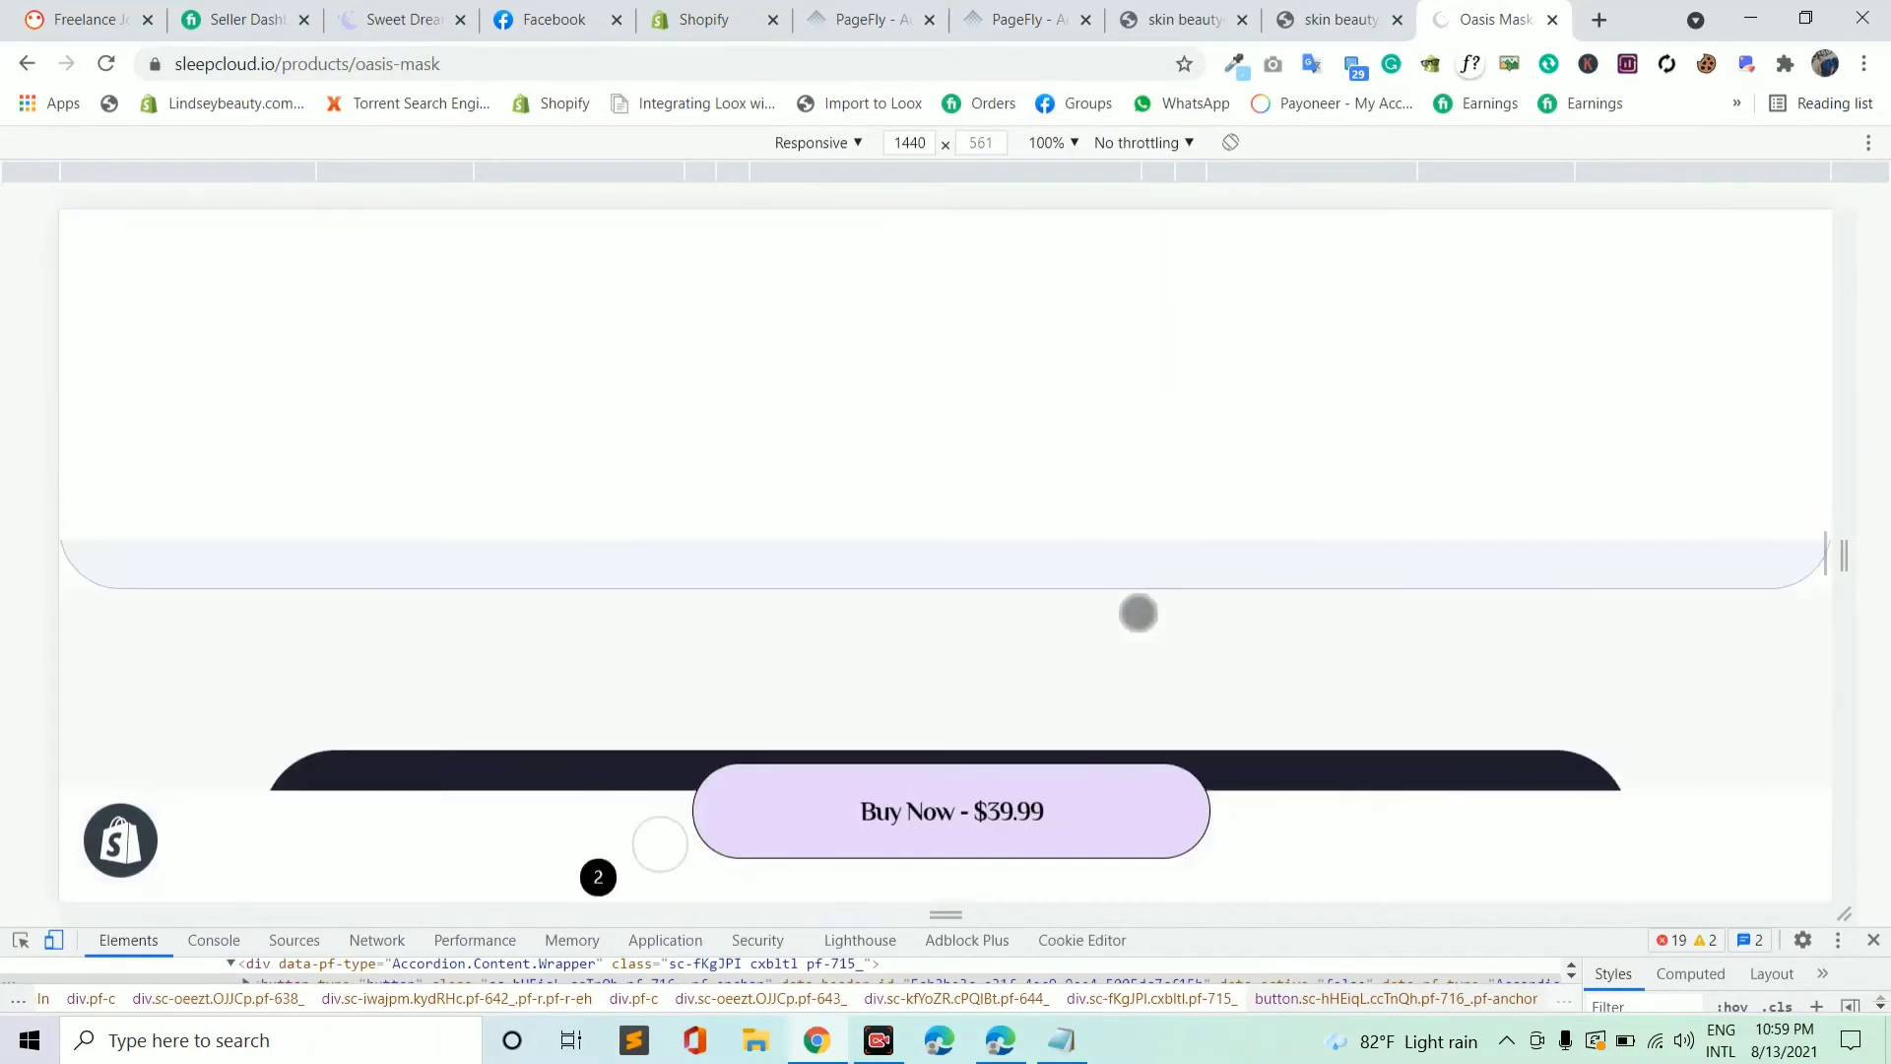
pyautogui.scroll(-4, 1128, 618)
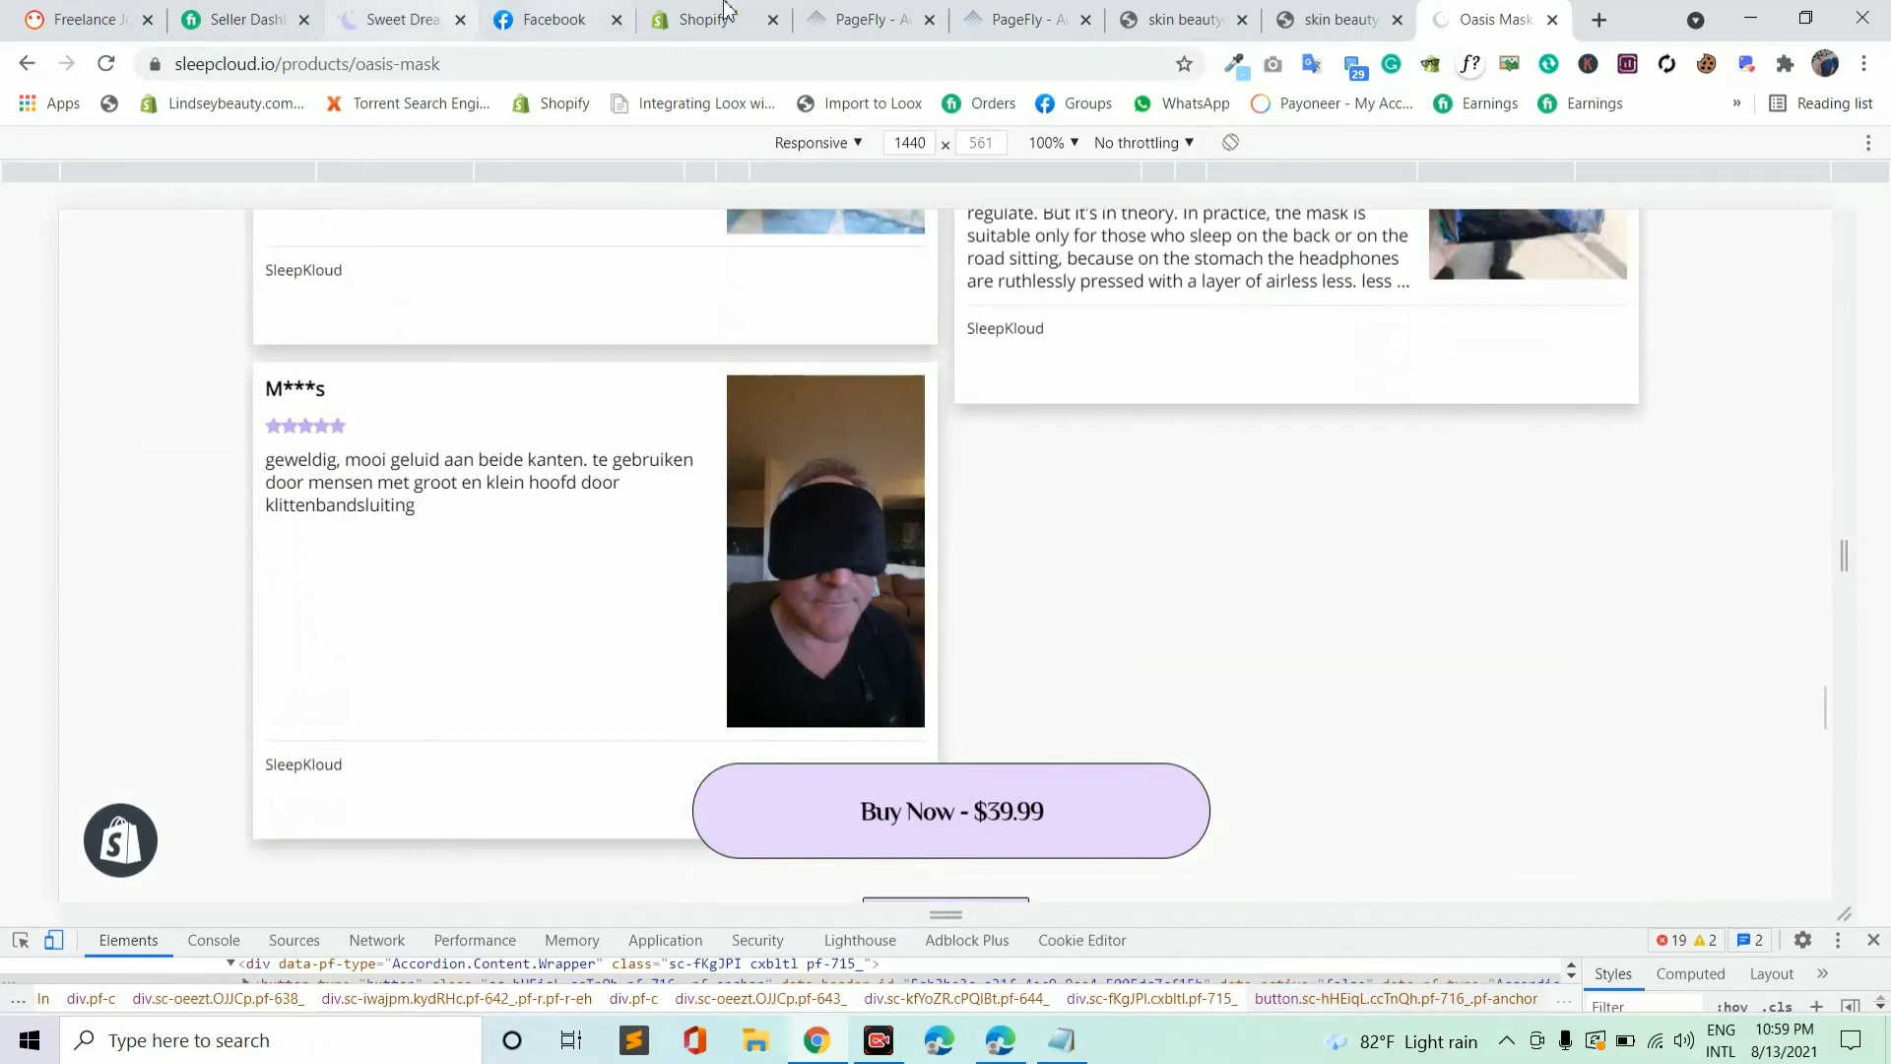
pyautogui.click(855, 19)
pyautogui.click(1035, 12)
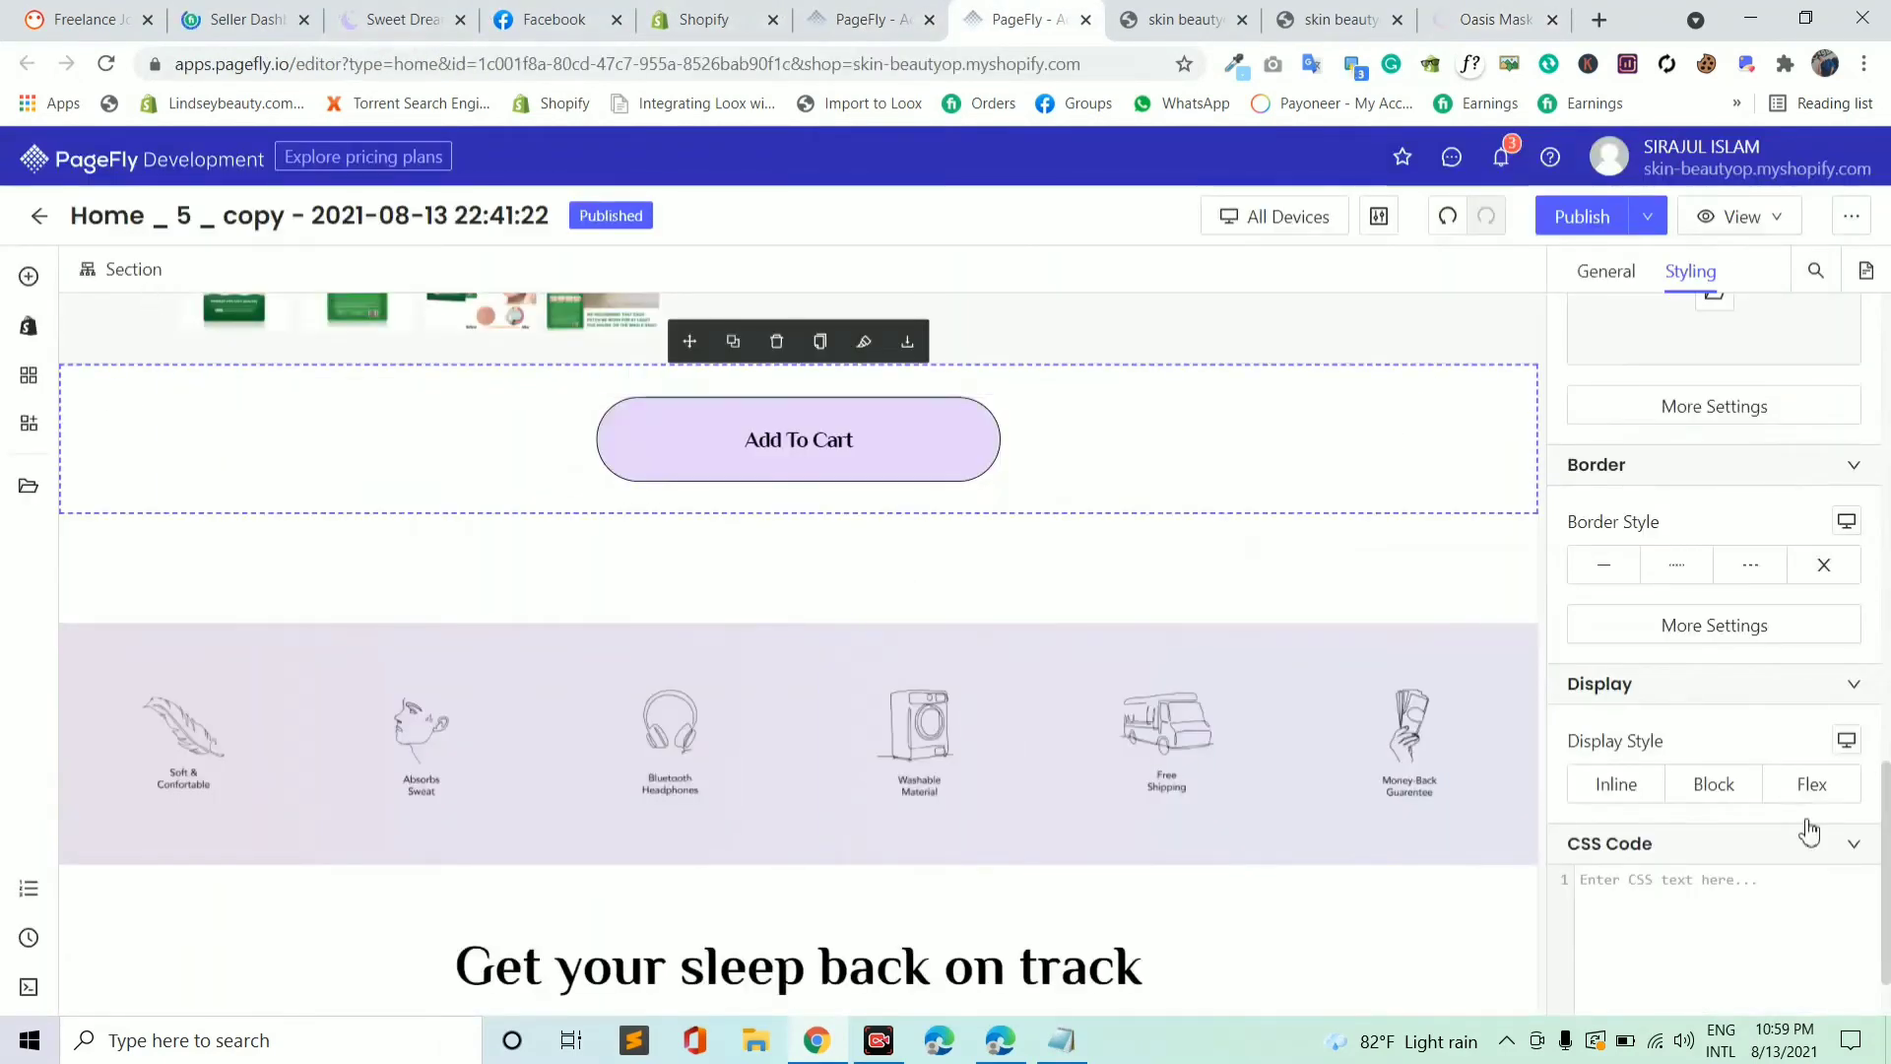
# - Enter sticky-01 as the Add To Cart section's ID under Attributes and save the page
pyautogui.scroll(4, 1623, 611)
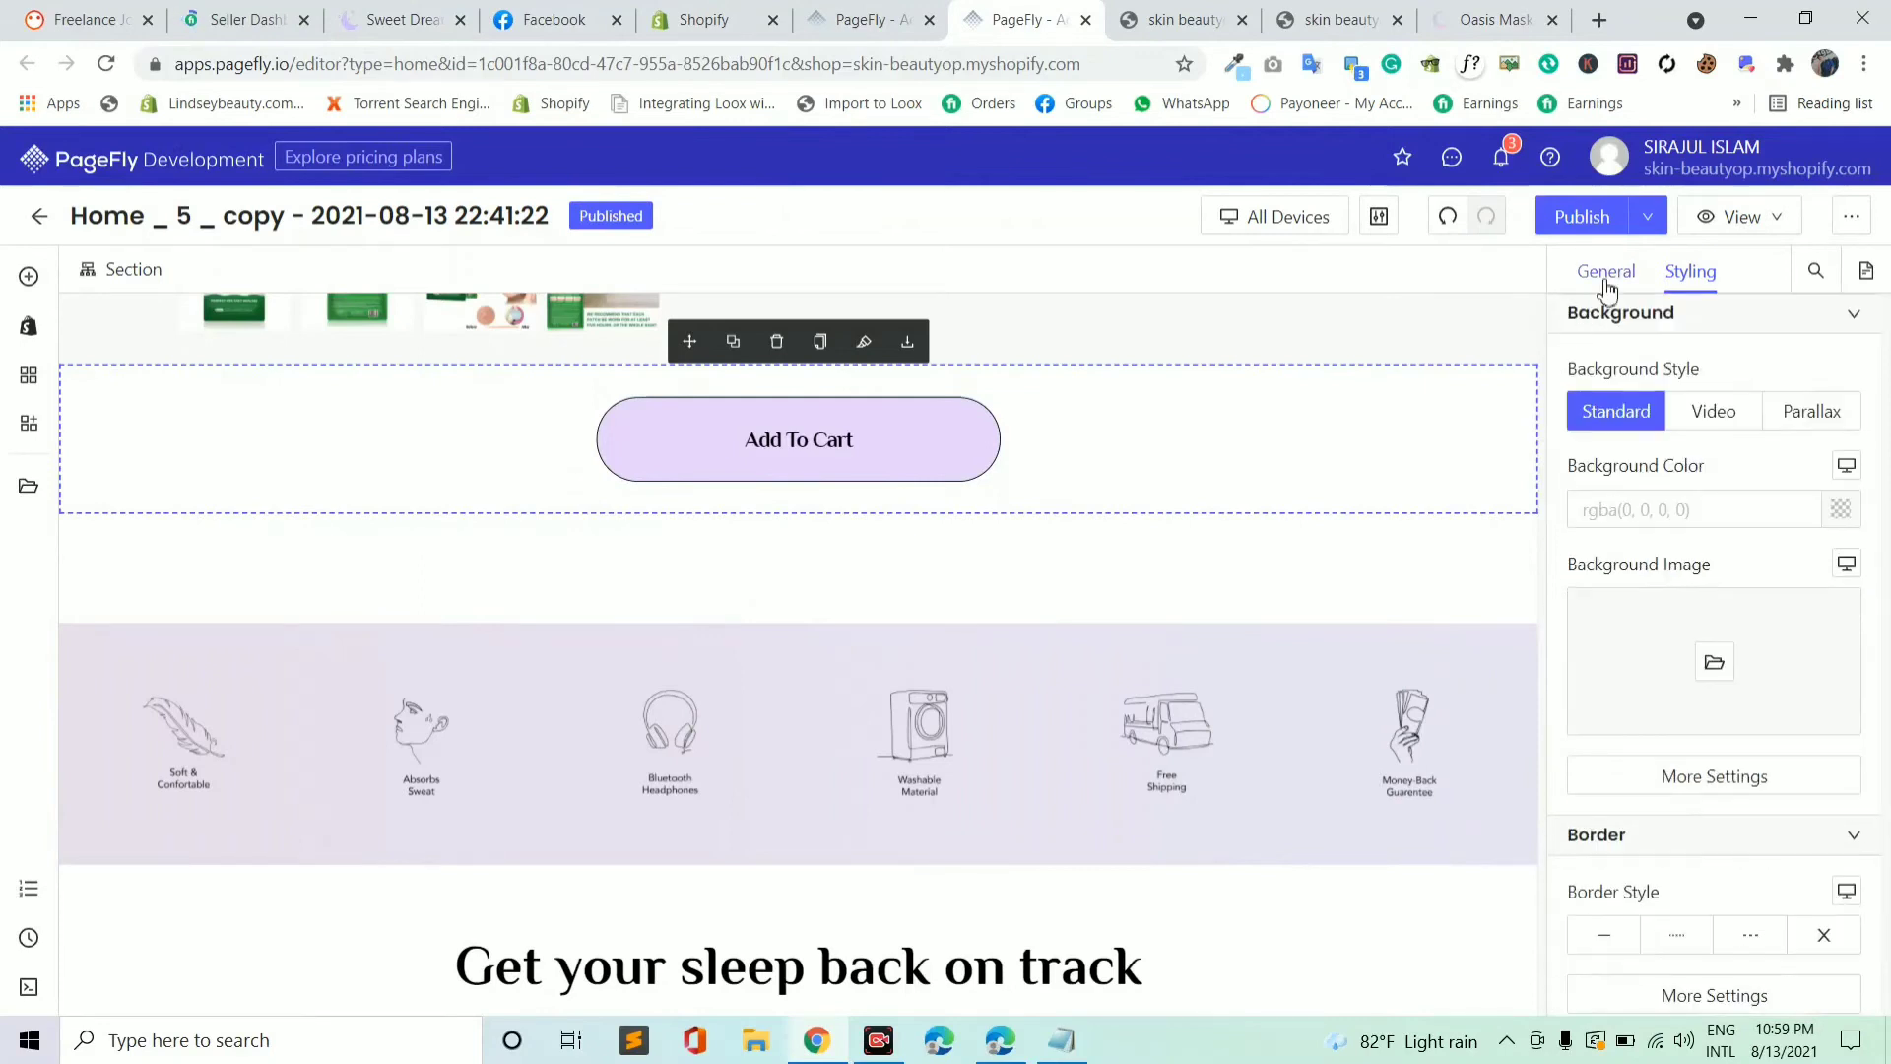
pyautogui.click(1606, 273)
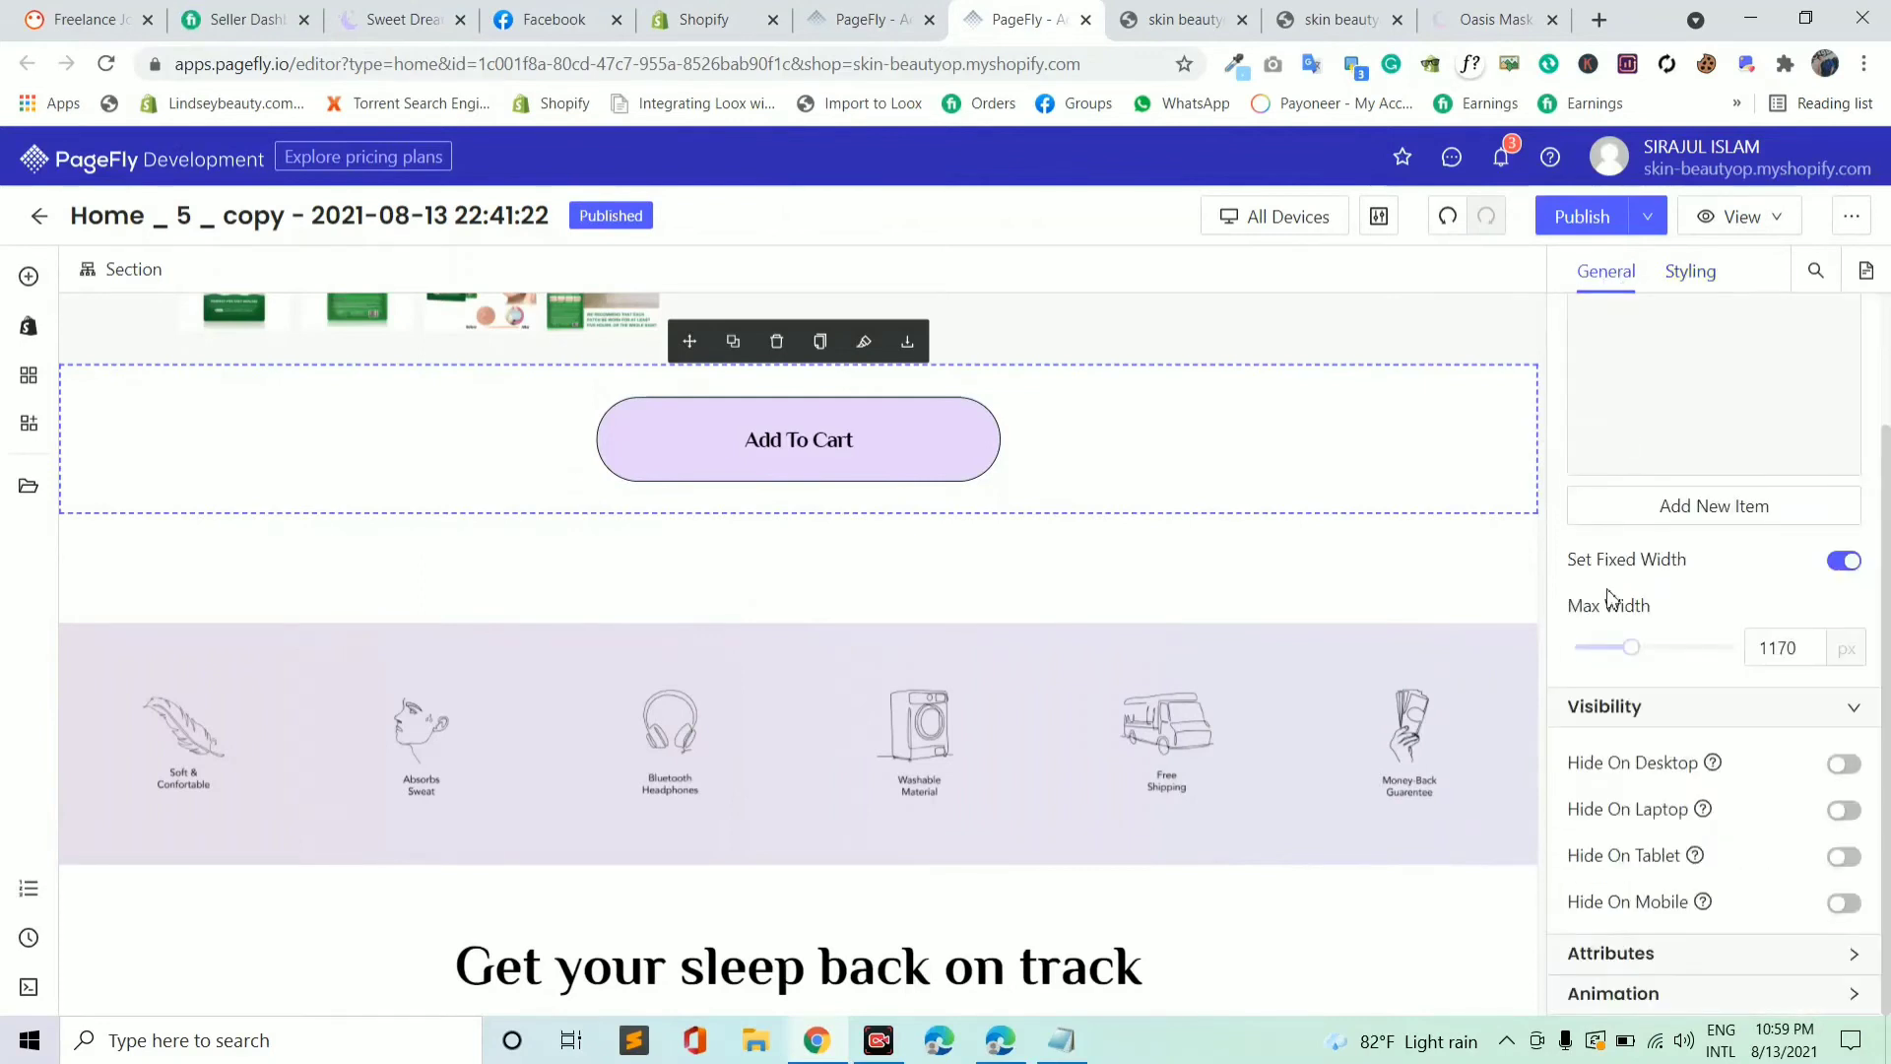
pyautogui.click(1598, 961)
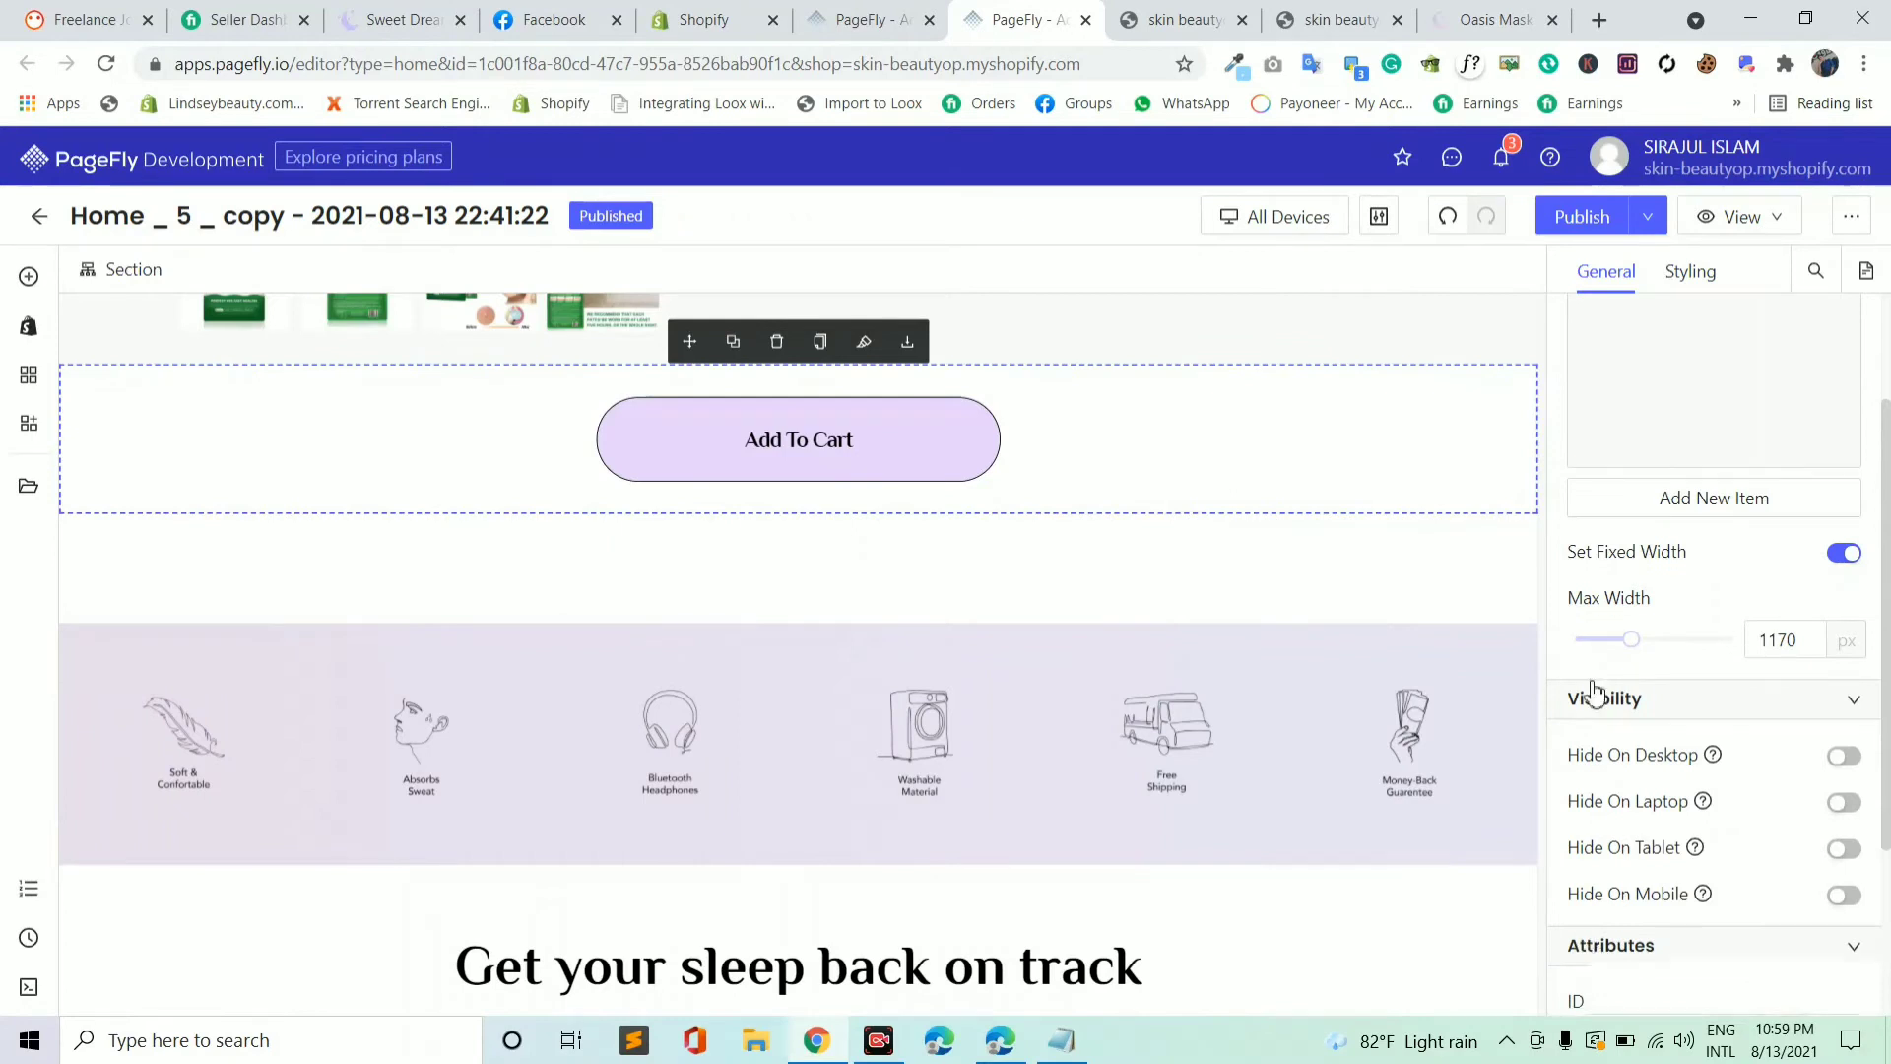
pyautogui.scroll(-2, 1596, 690)
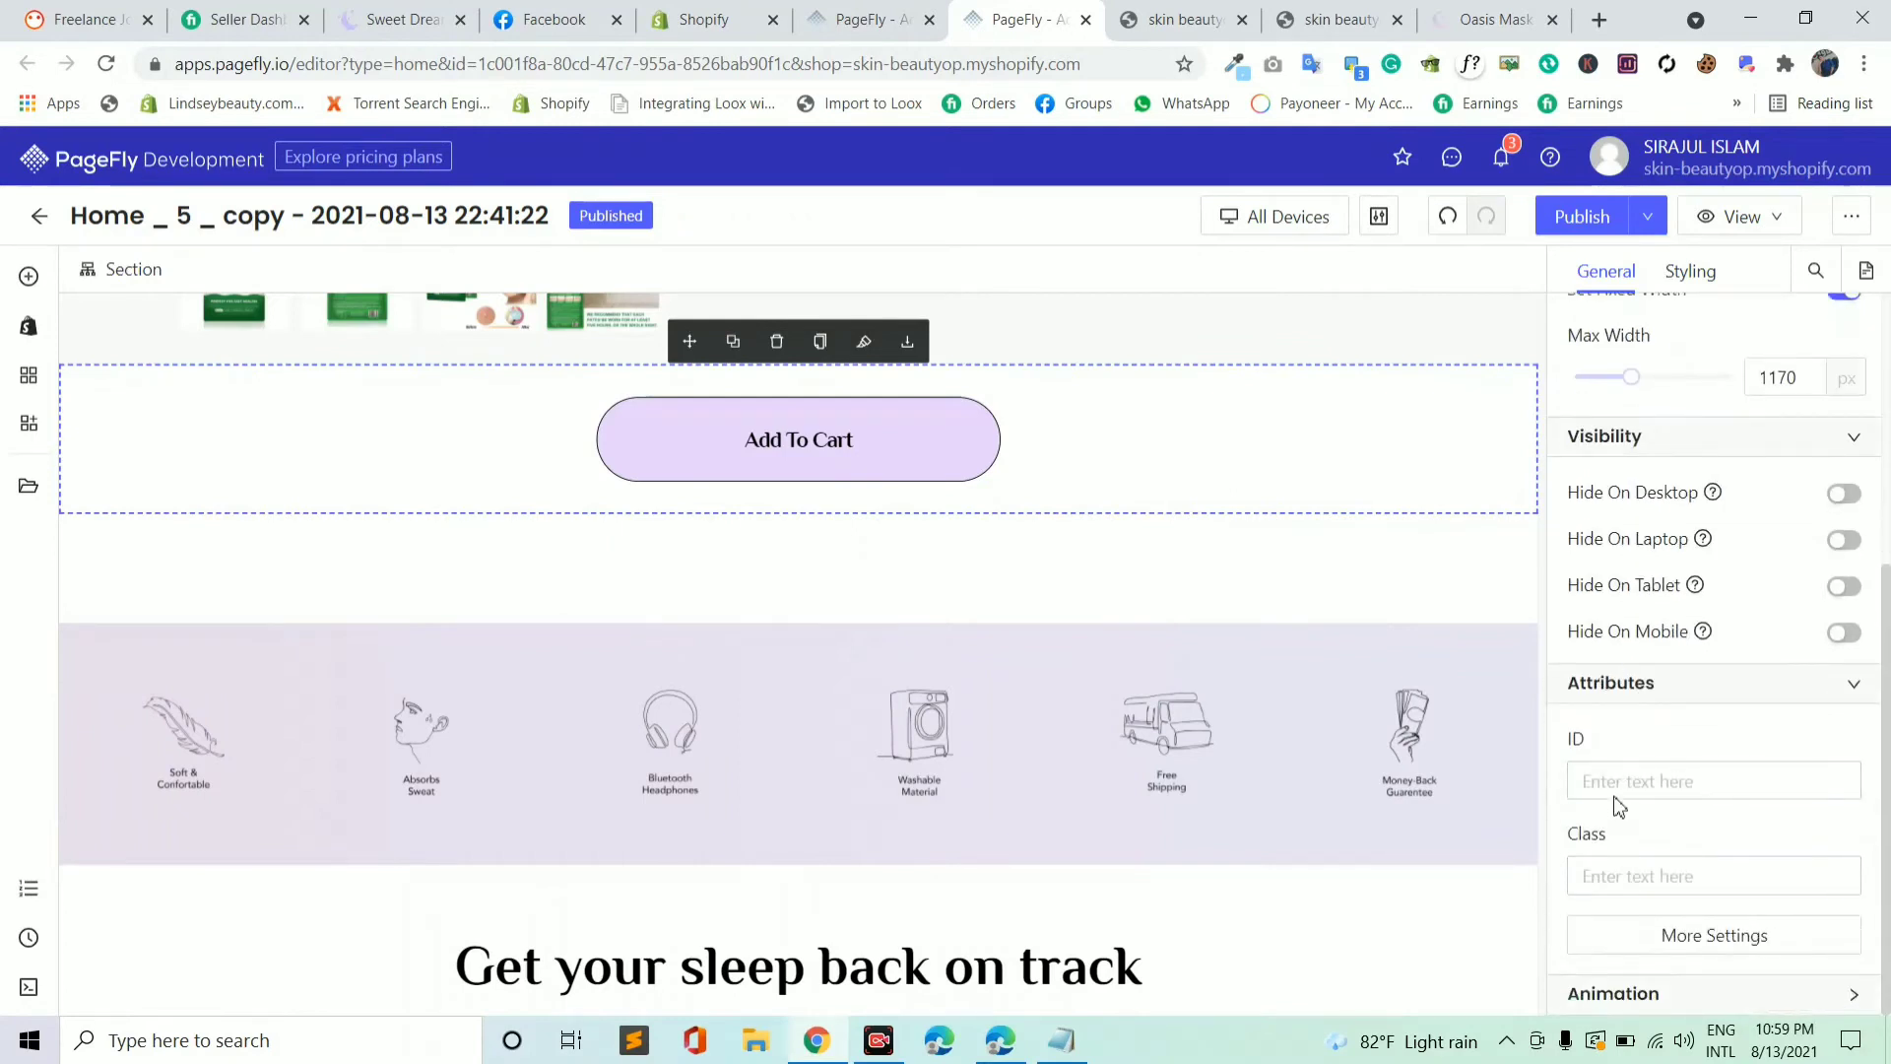
pyautogui.click(1587, 777)
pyautogui.click(1589, 778)
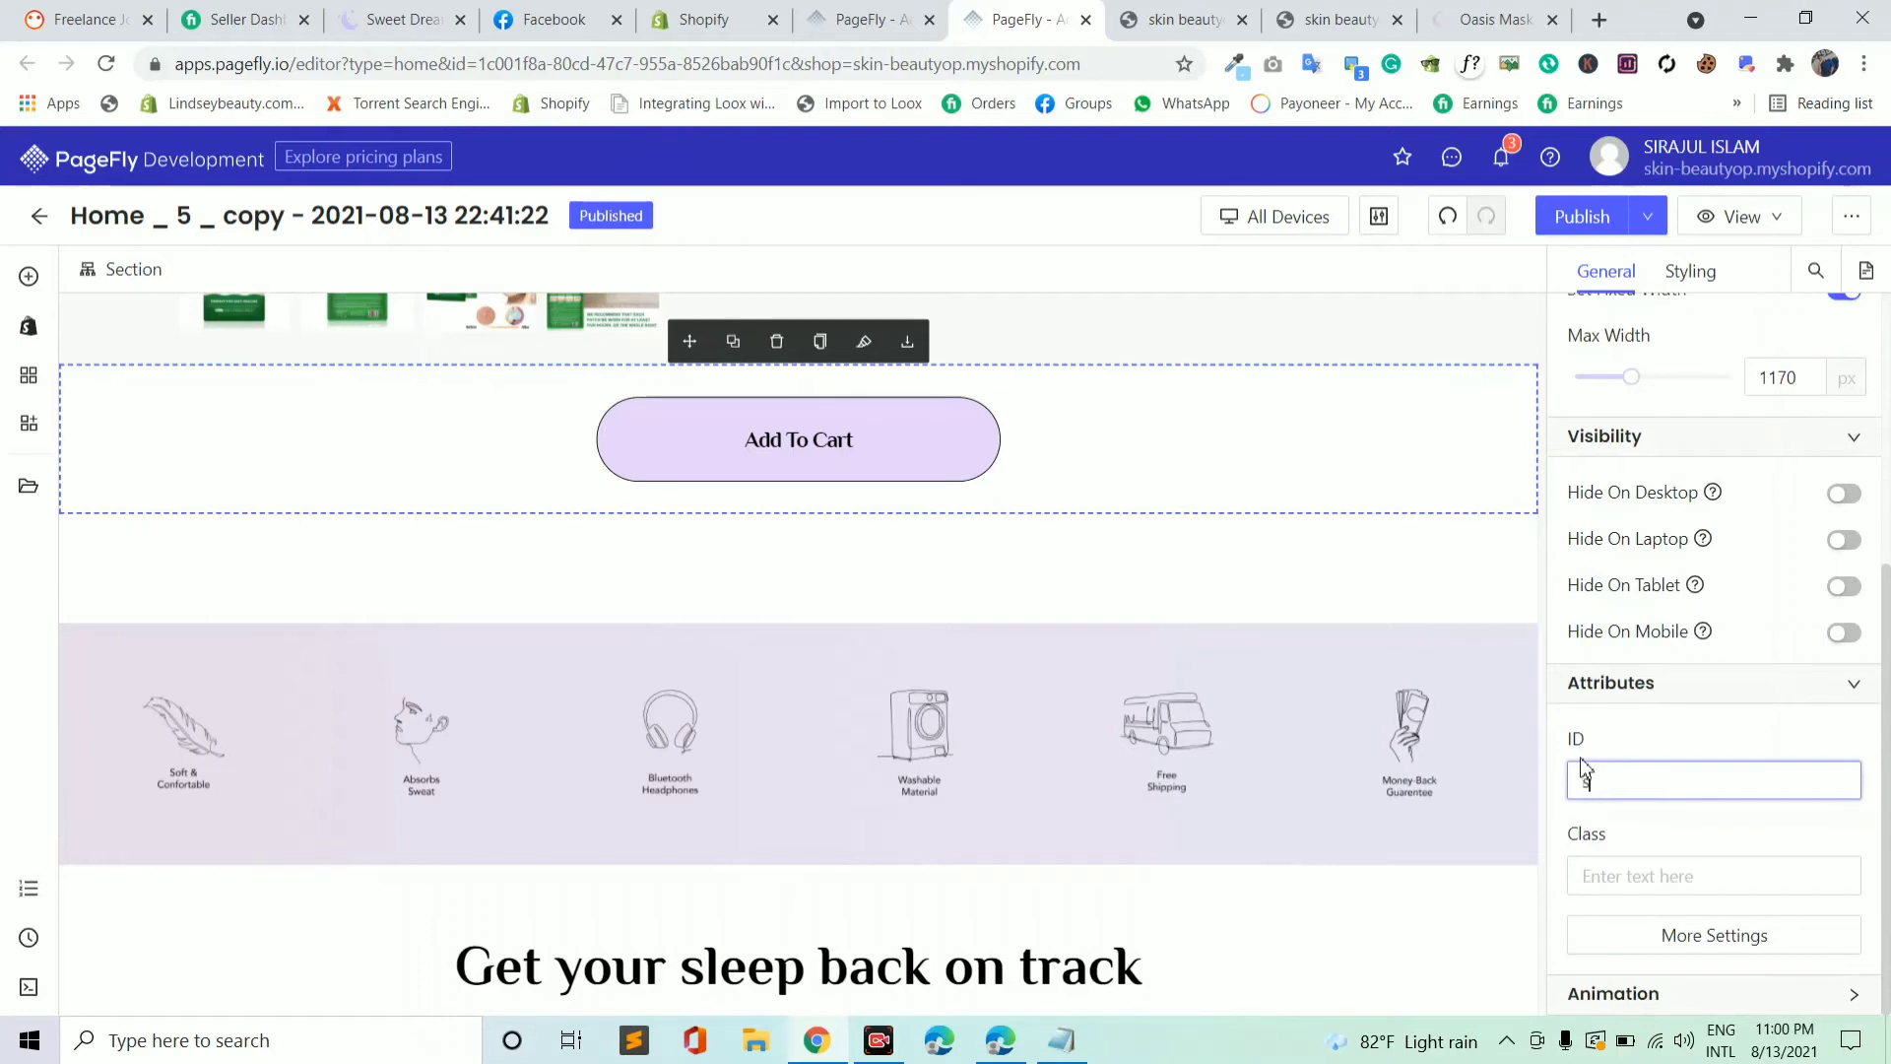
pyautogui.write('sticky-01')
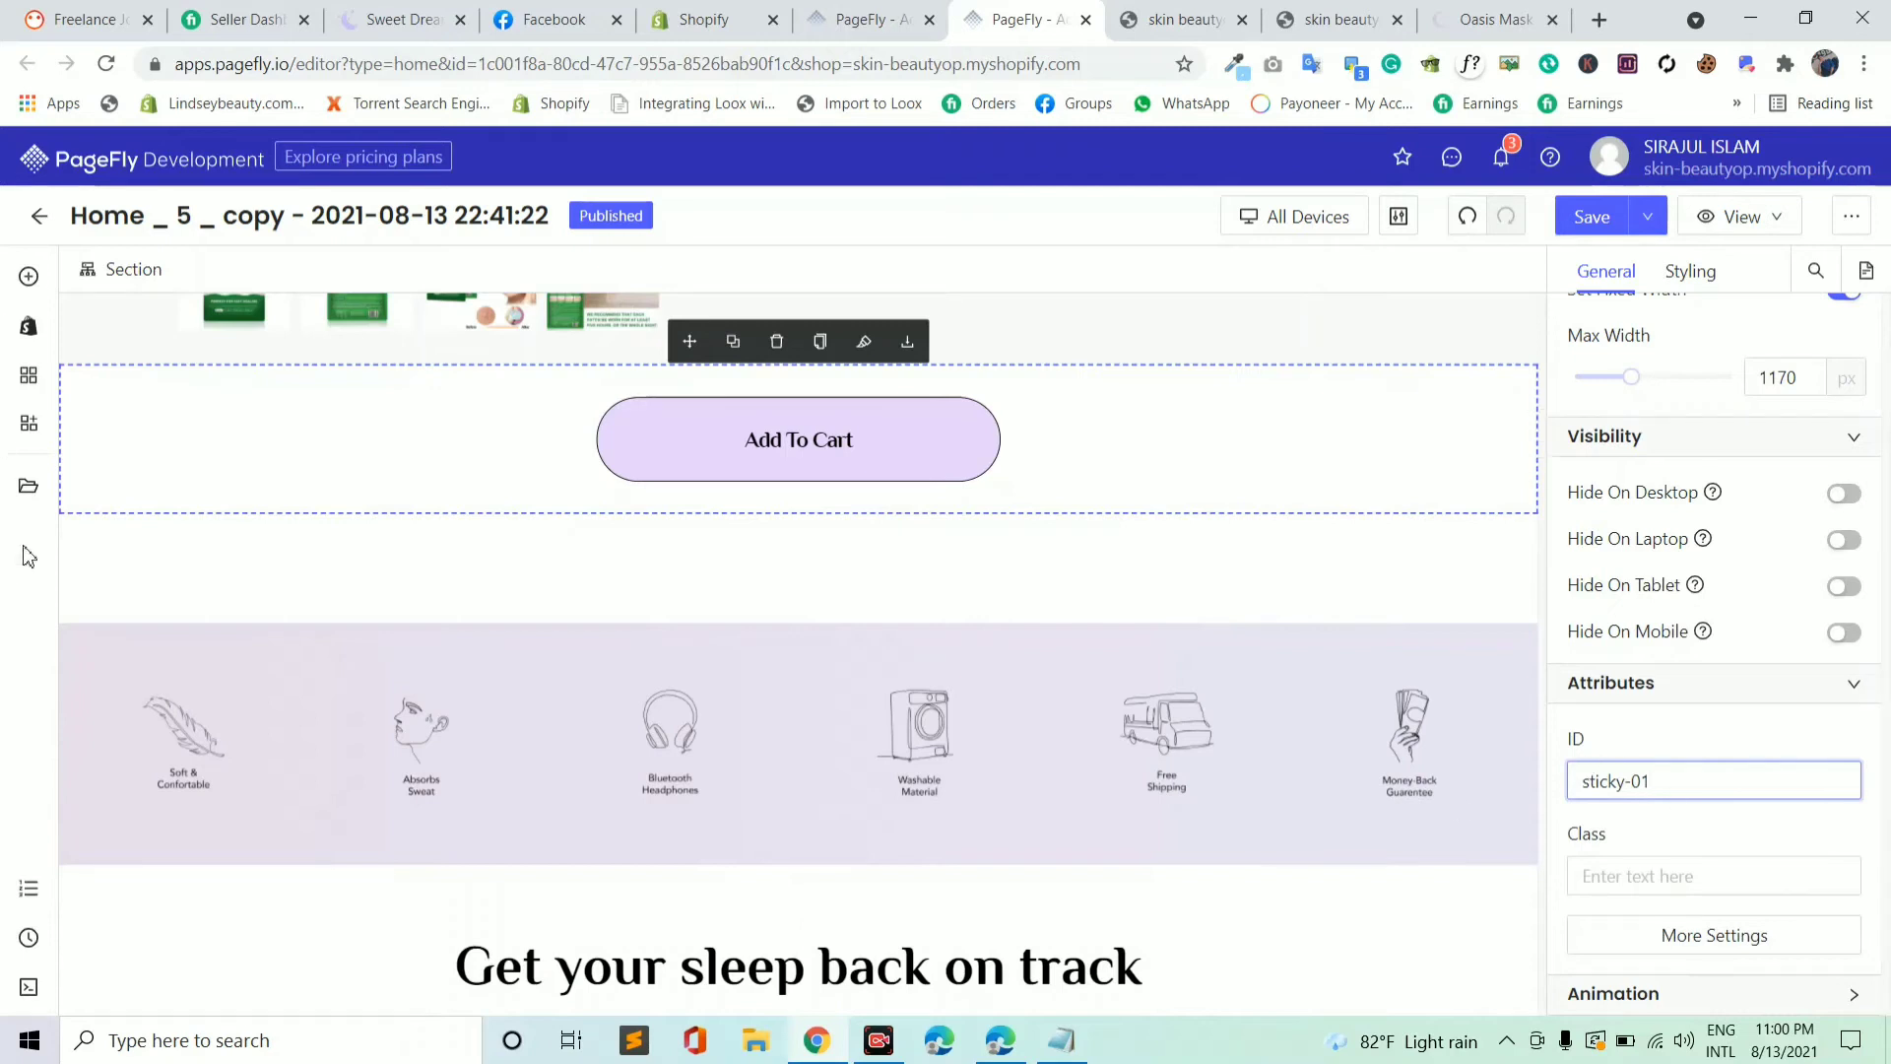
pyautogui.click(1603, 211)
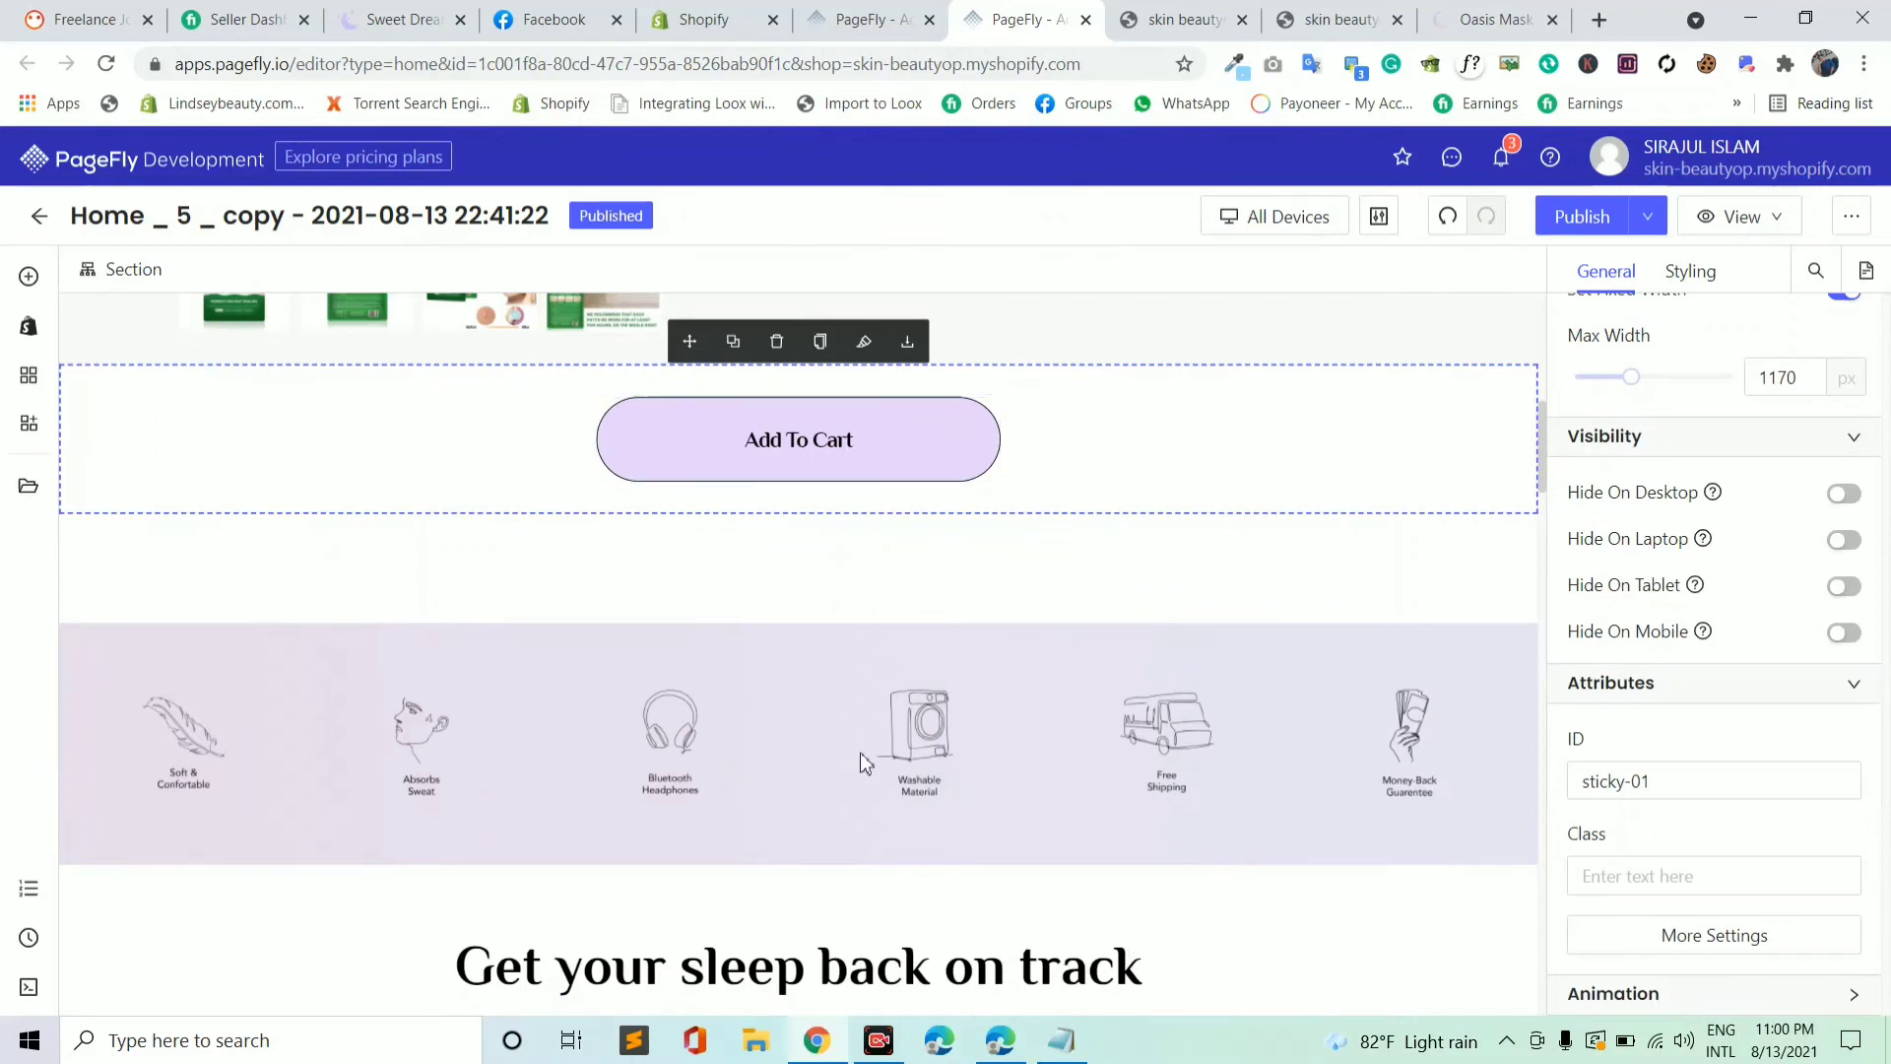
# - Copy the first nine lines of #sticky-01 CSS from sticky,bubble.txt, then close Notepad
pyautogui.click(1084, 1052)
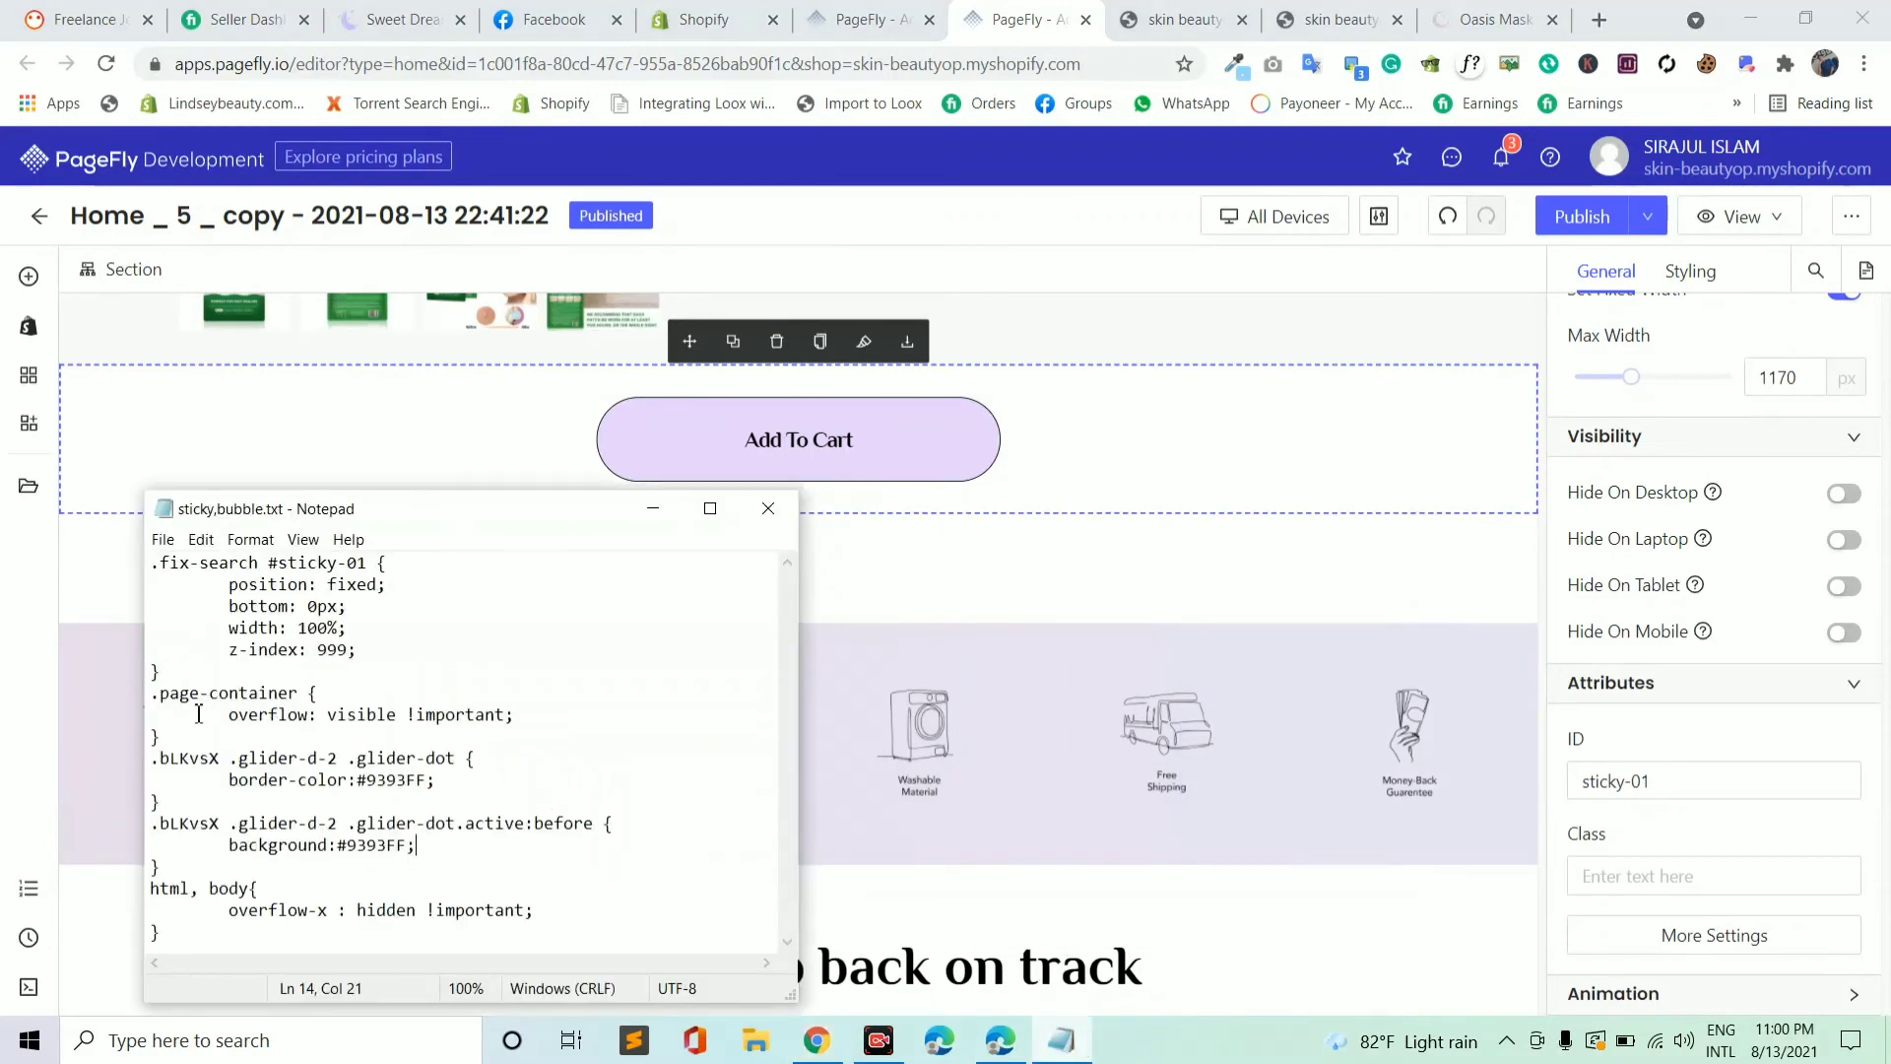
pyautogui.moveTo(174, 735); pyautogui.dragTo(152, 559)
pyautogui.rightClick(177, 583)
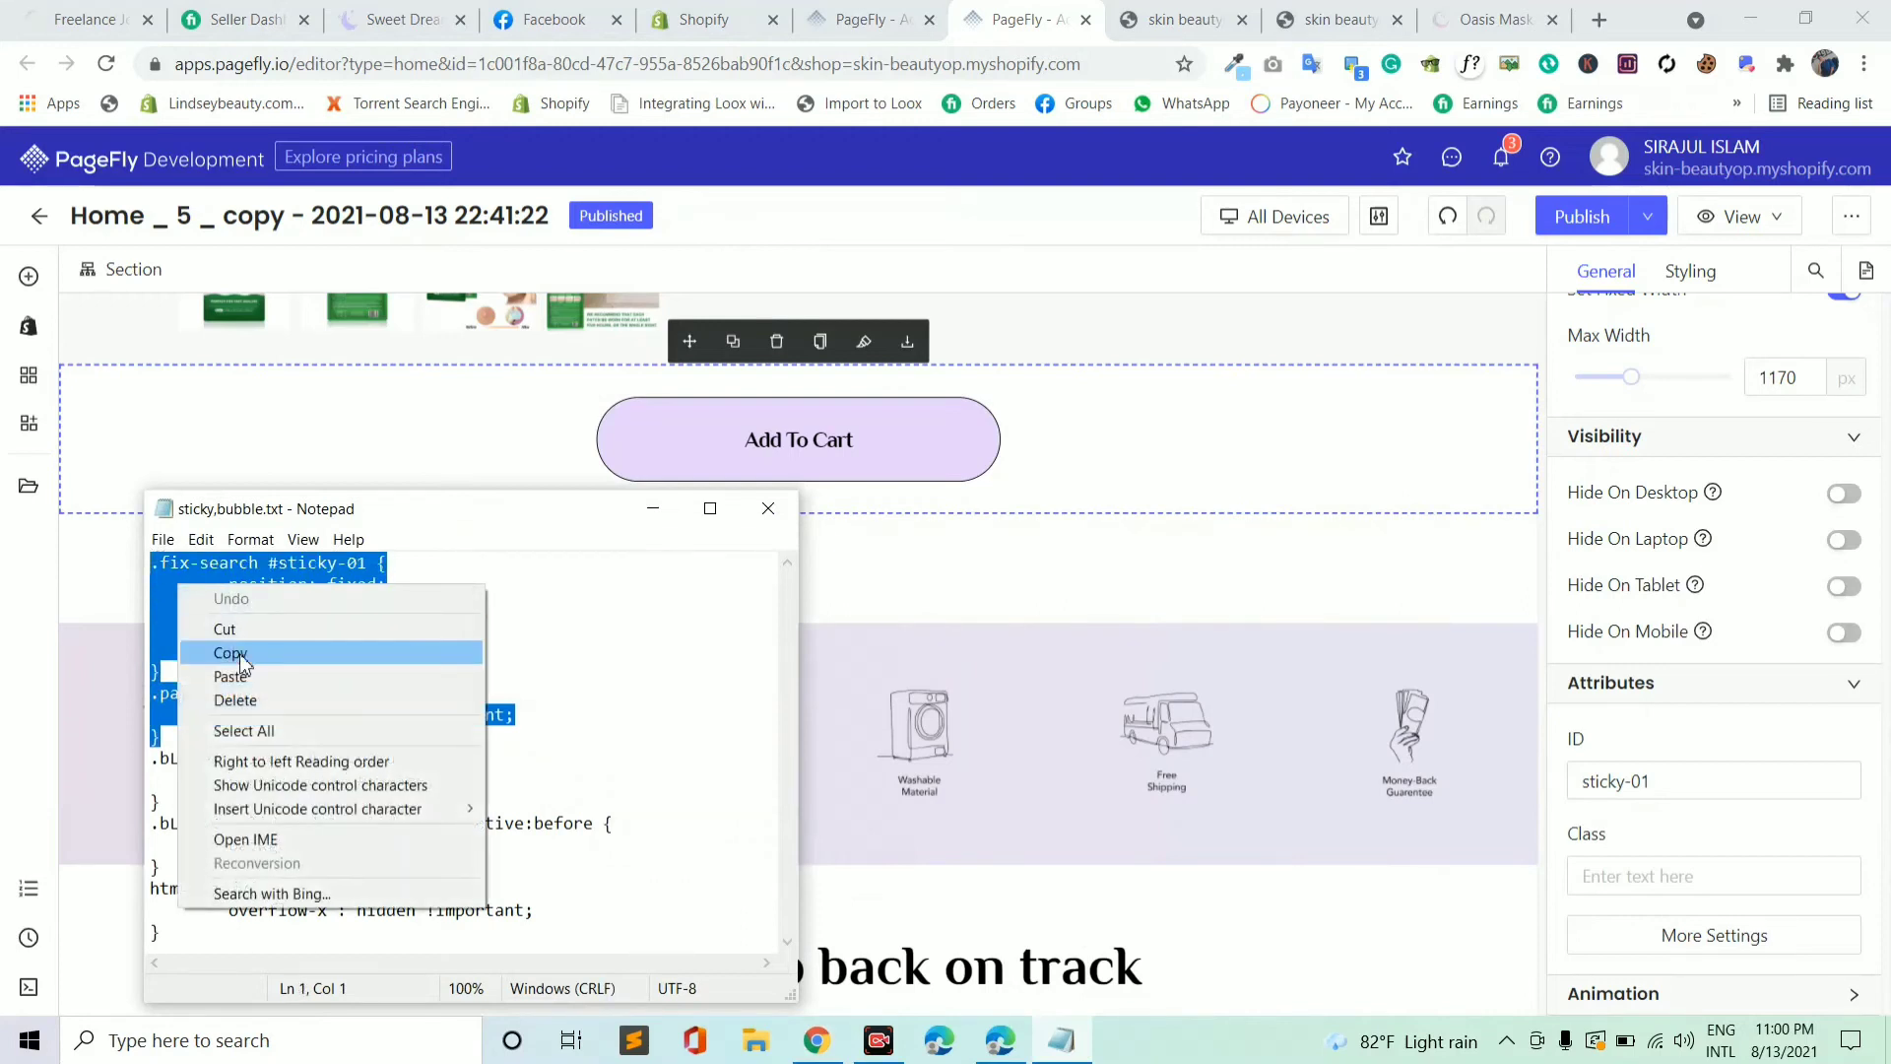
pyautogui.click(240, 653)
pyautogui.click(769, 508)
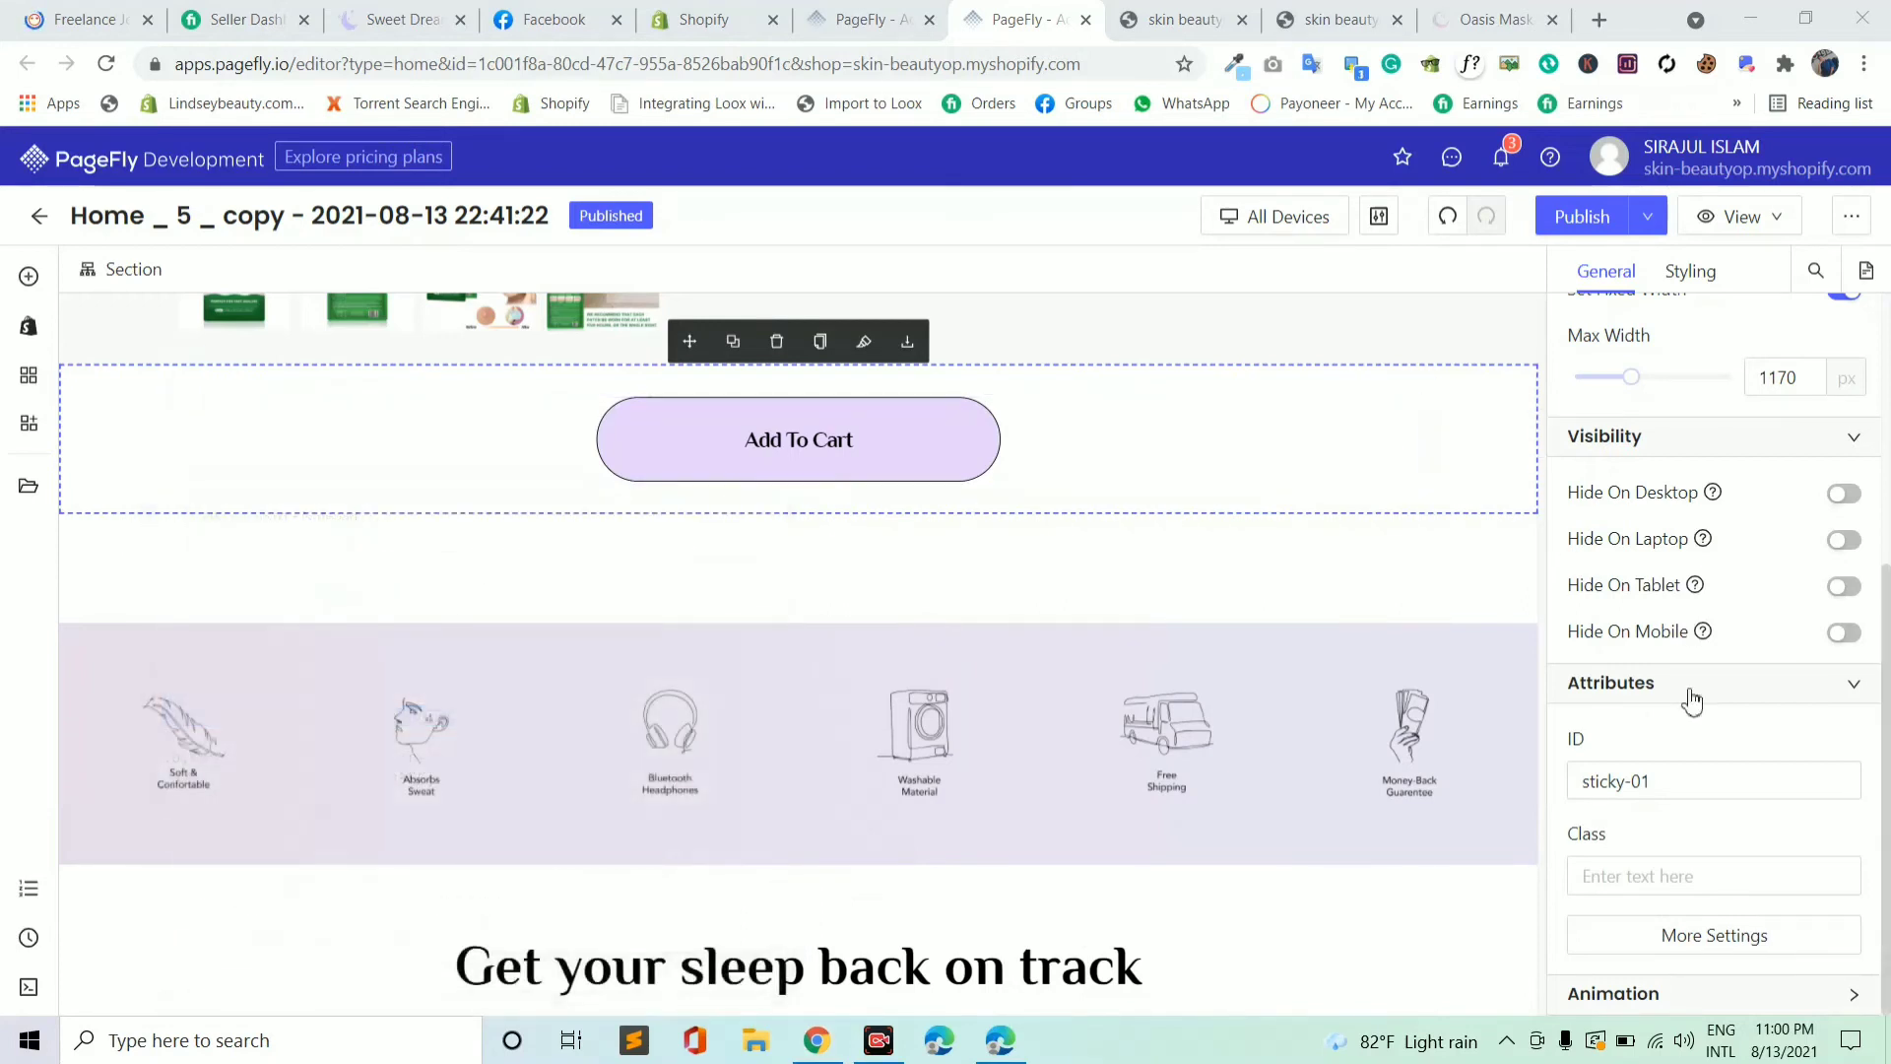
# - Paste the copied sticky CSS into the page's Custom CSS box and save the change
pyautogui.click(29, 993)
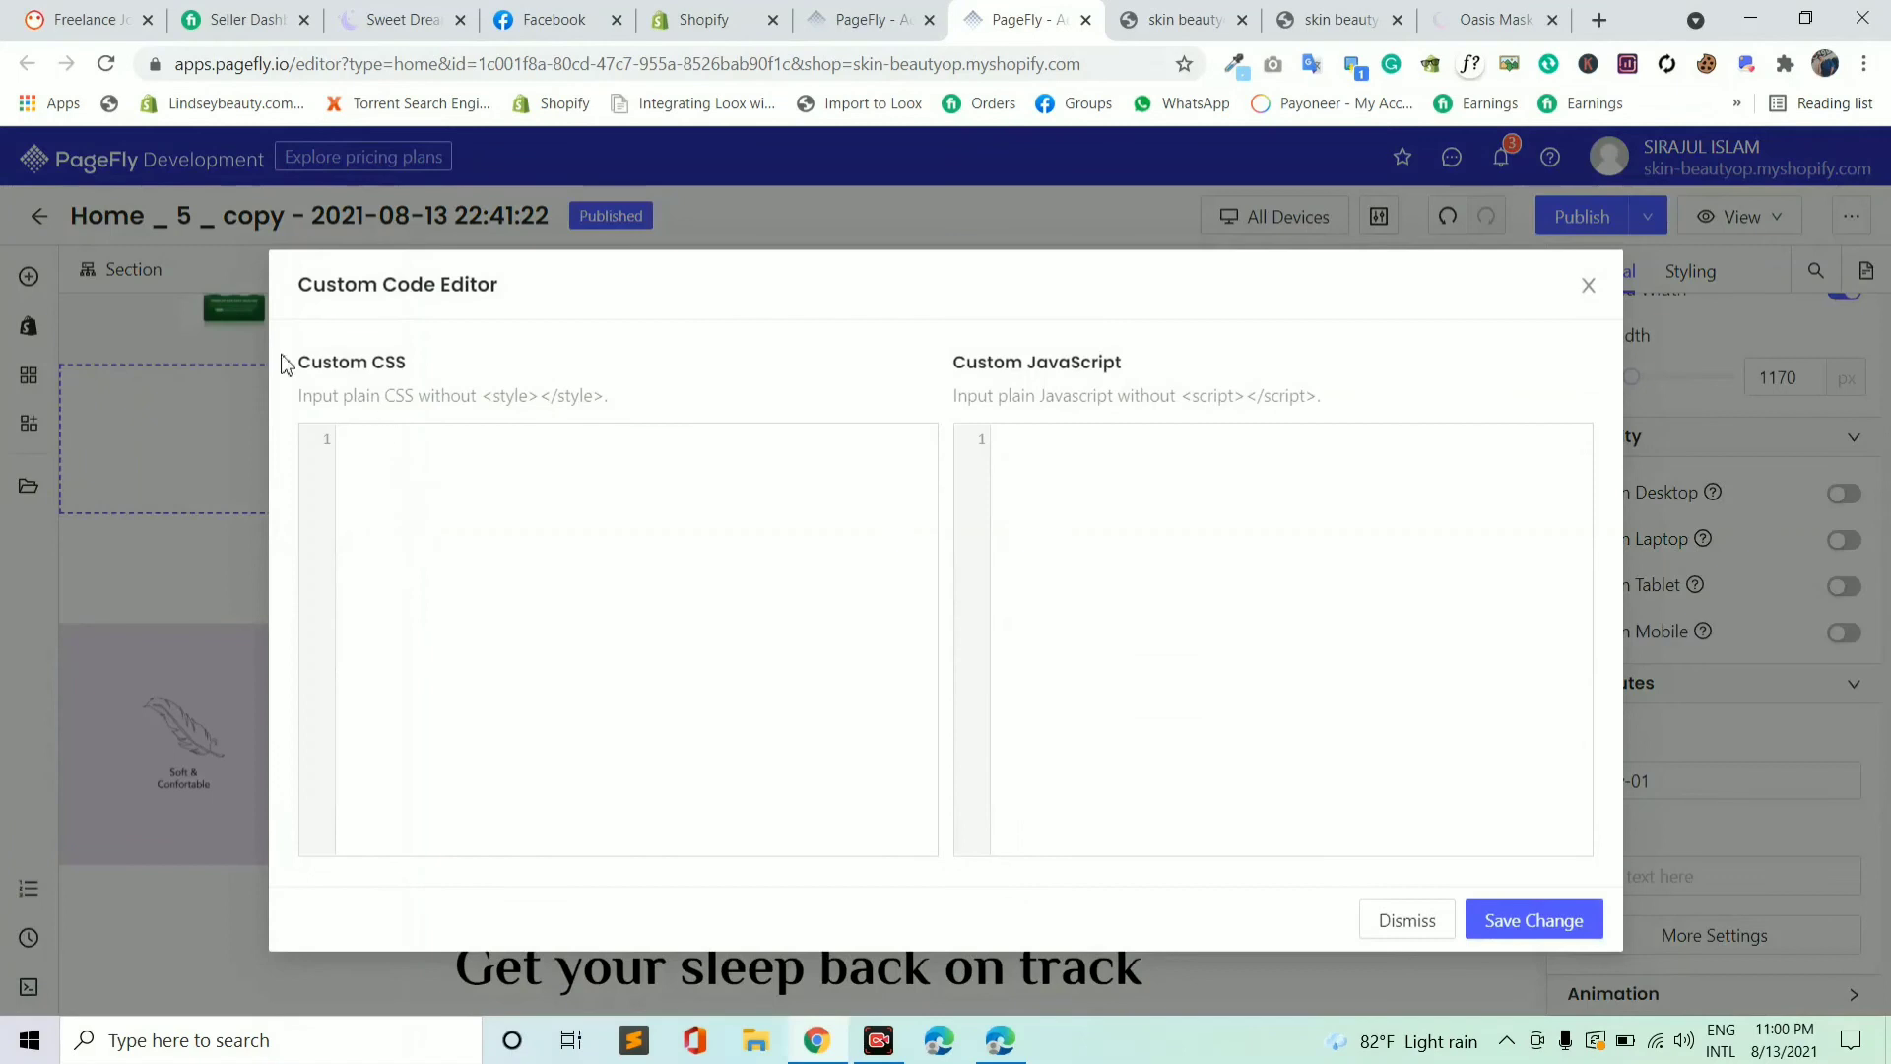
pyautogui.moveTo(310, 372); pyautogui.dragTo(380, 422)
pyautogui.click(384, 431)
pyautogui.moveTo(1167, 406); pyautogui.dragTo(1328, 399)
pyautogui.click(394, 443)
pyautogui.rightClick(389, 440)
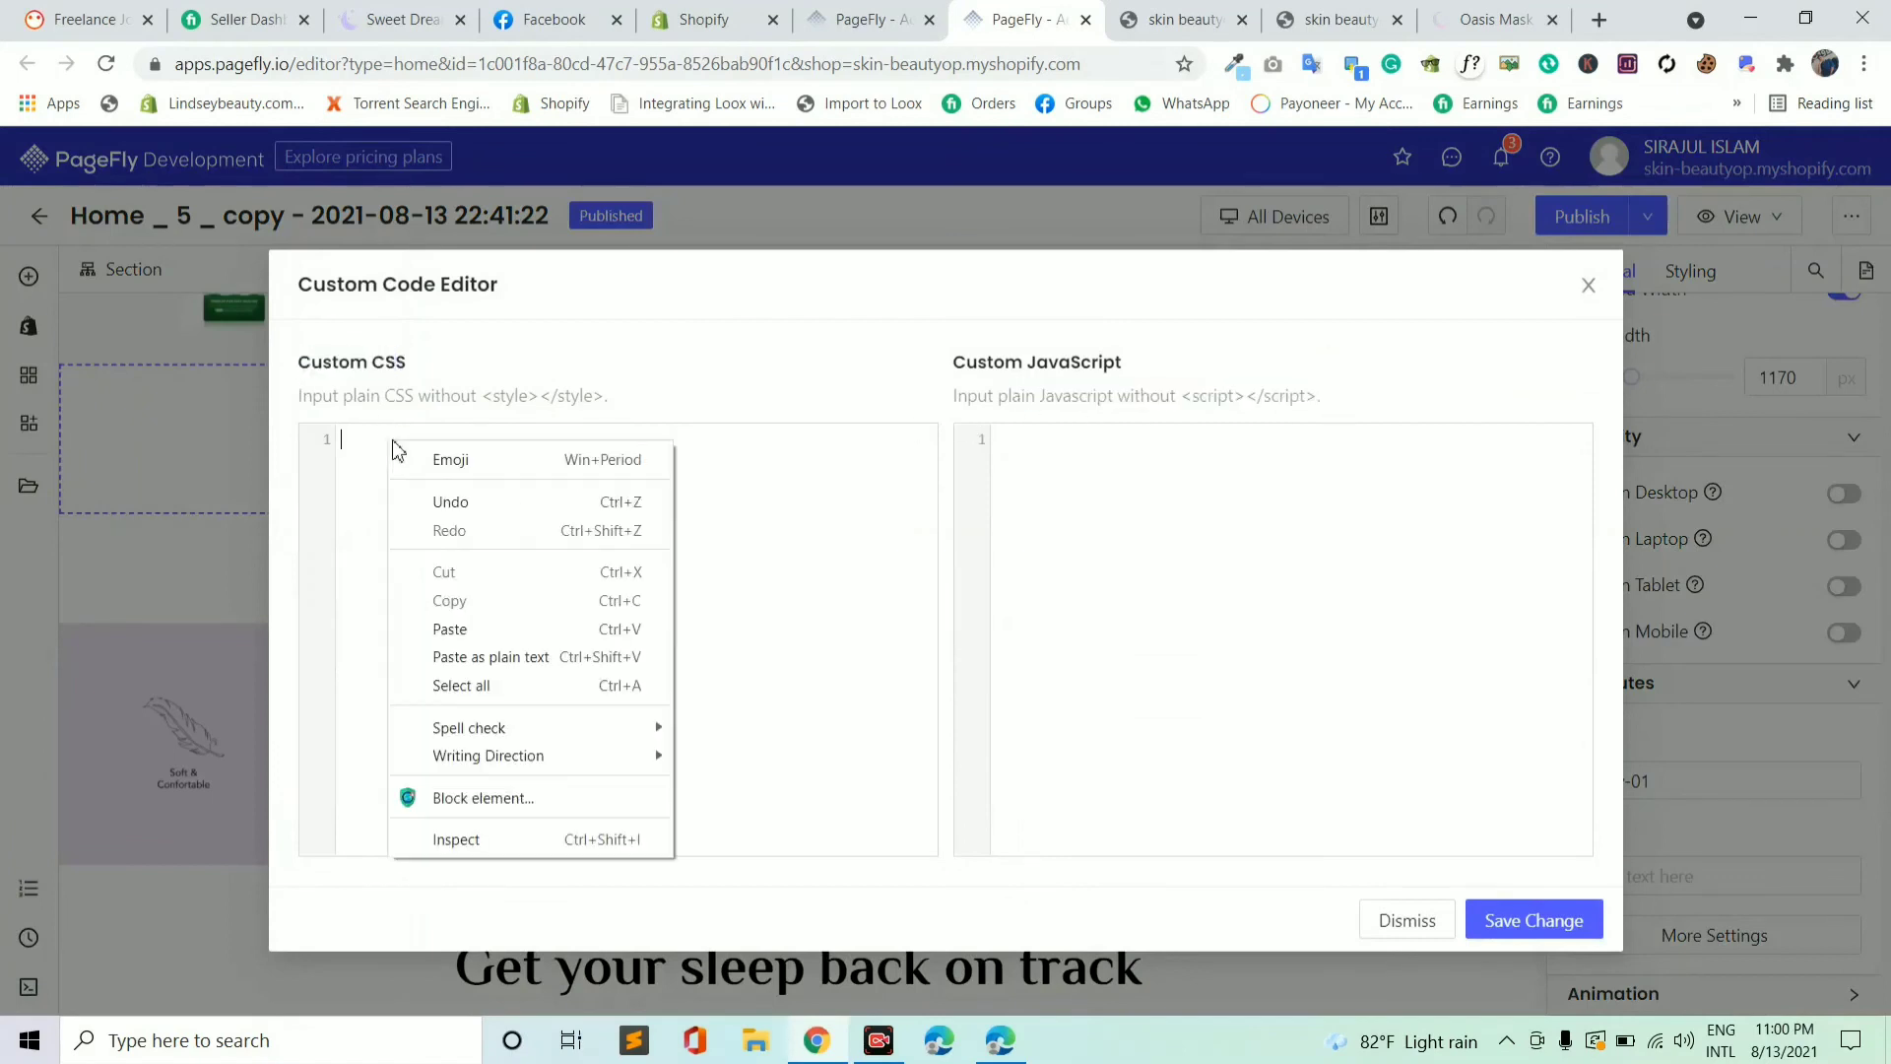
pyautogui.click(441, 628)
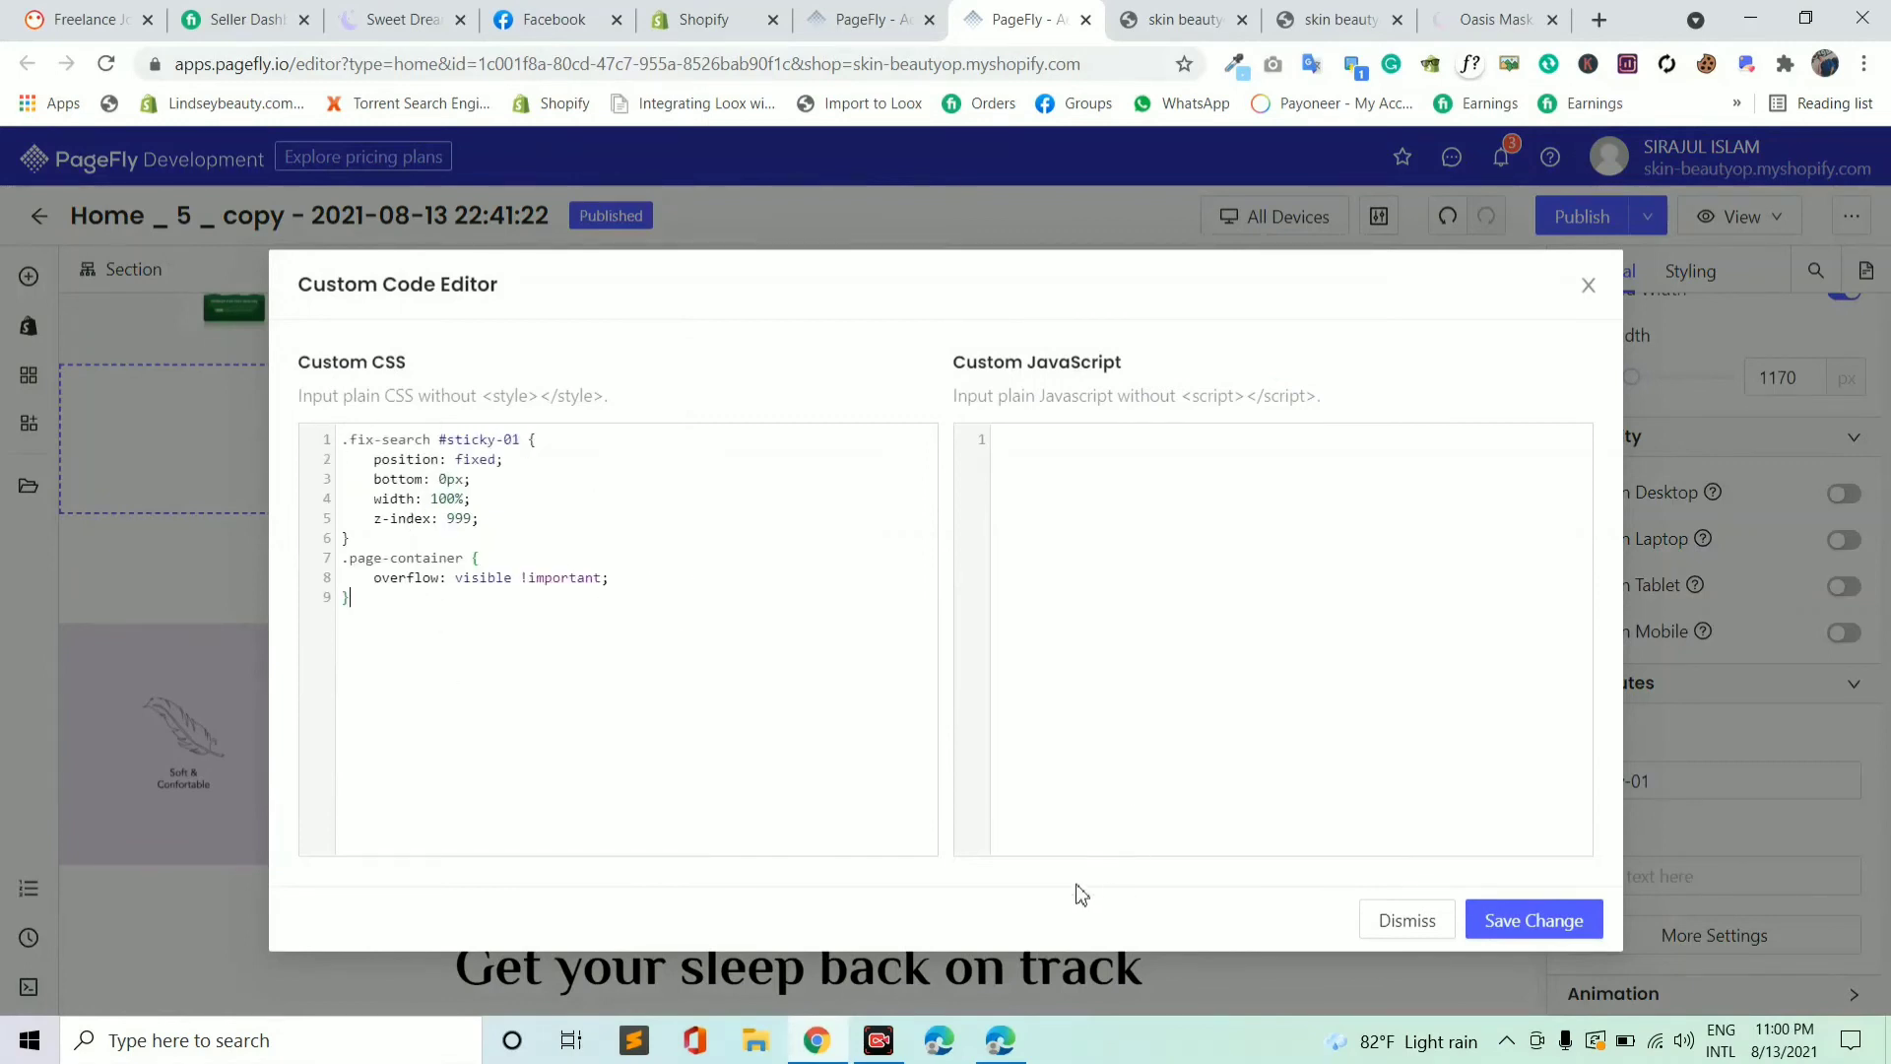
pyautogui.click(1537, 920)
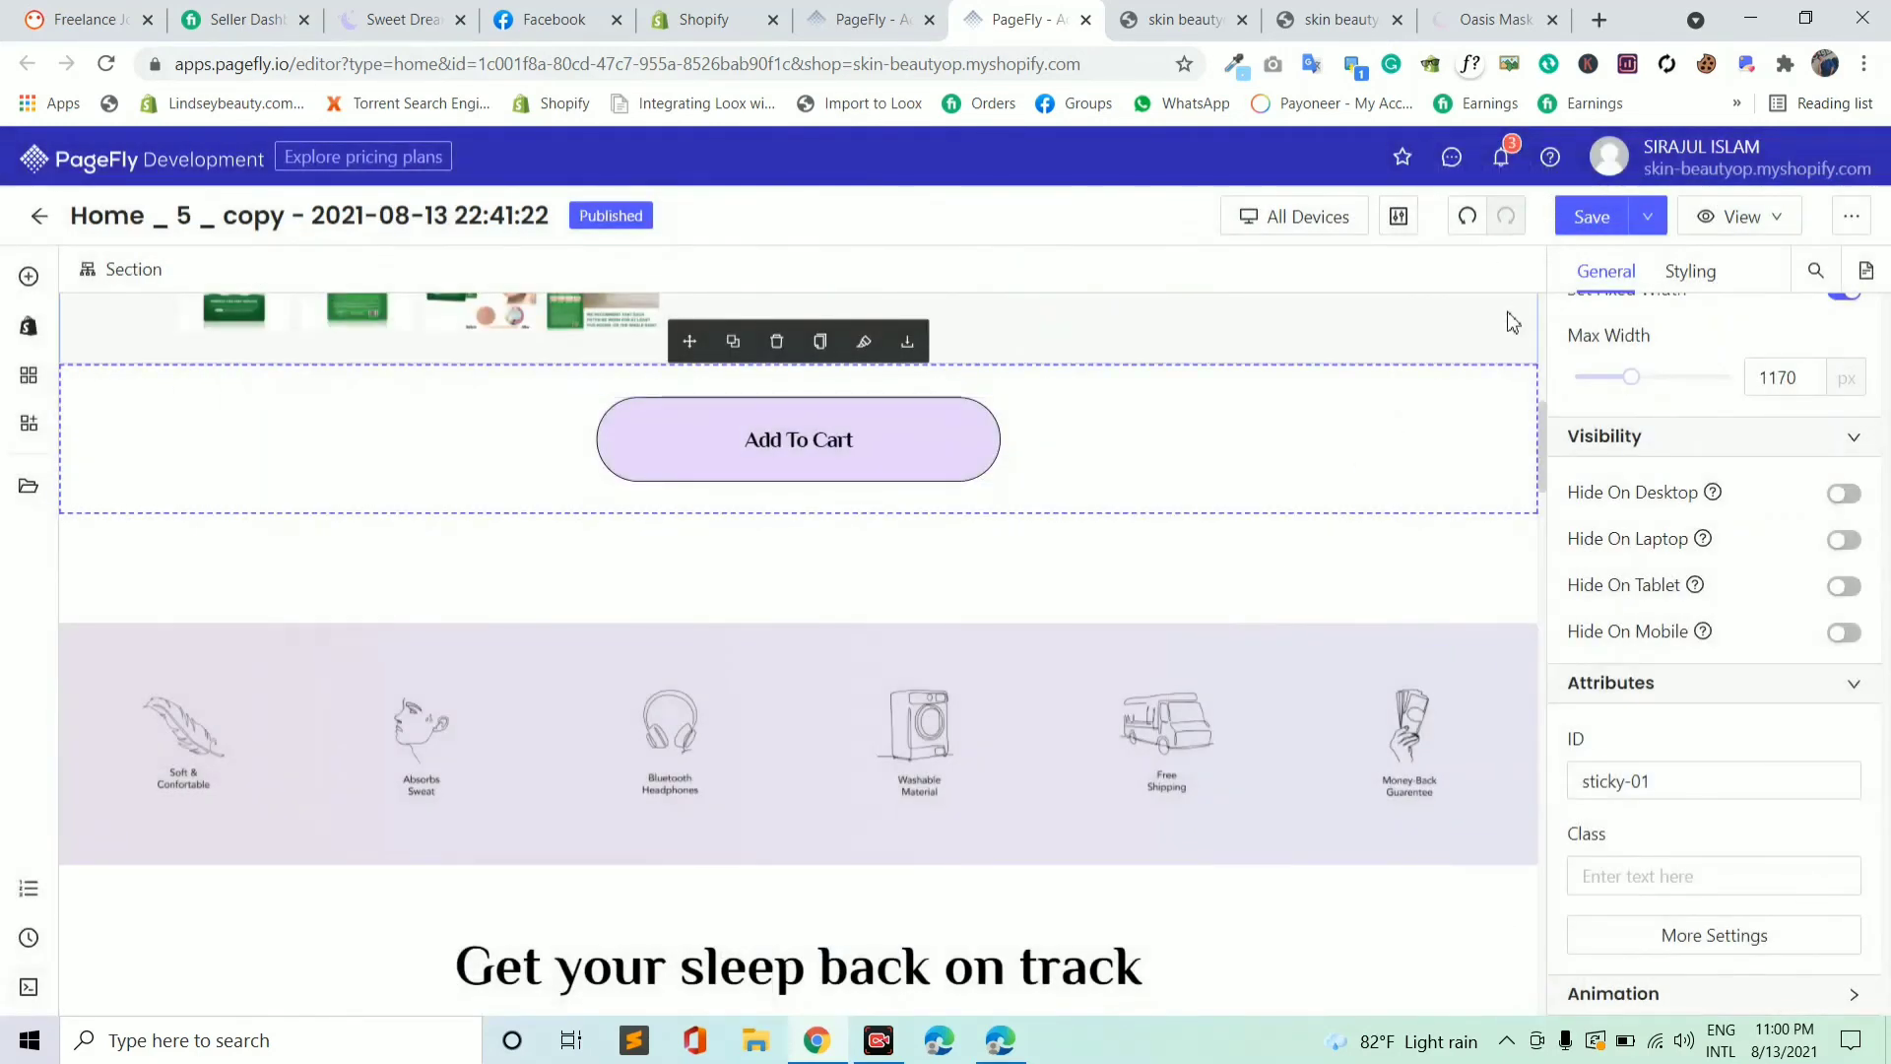
# - Reselect the Add To Cart section and Save & Publish the home page
pyautogui.click(1455, 317)
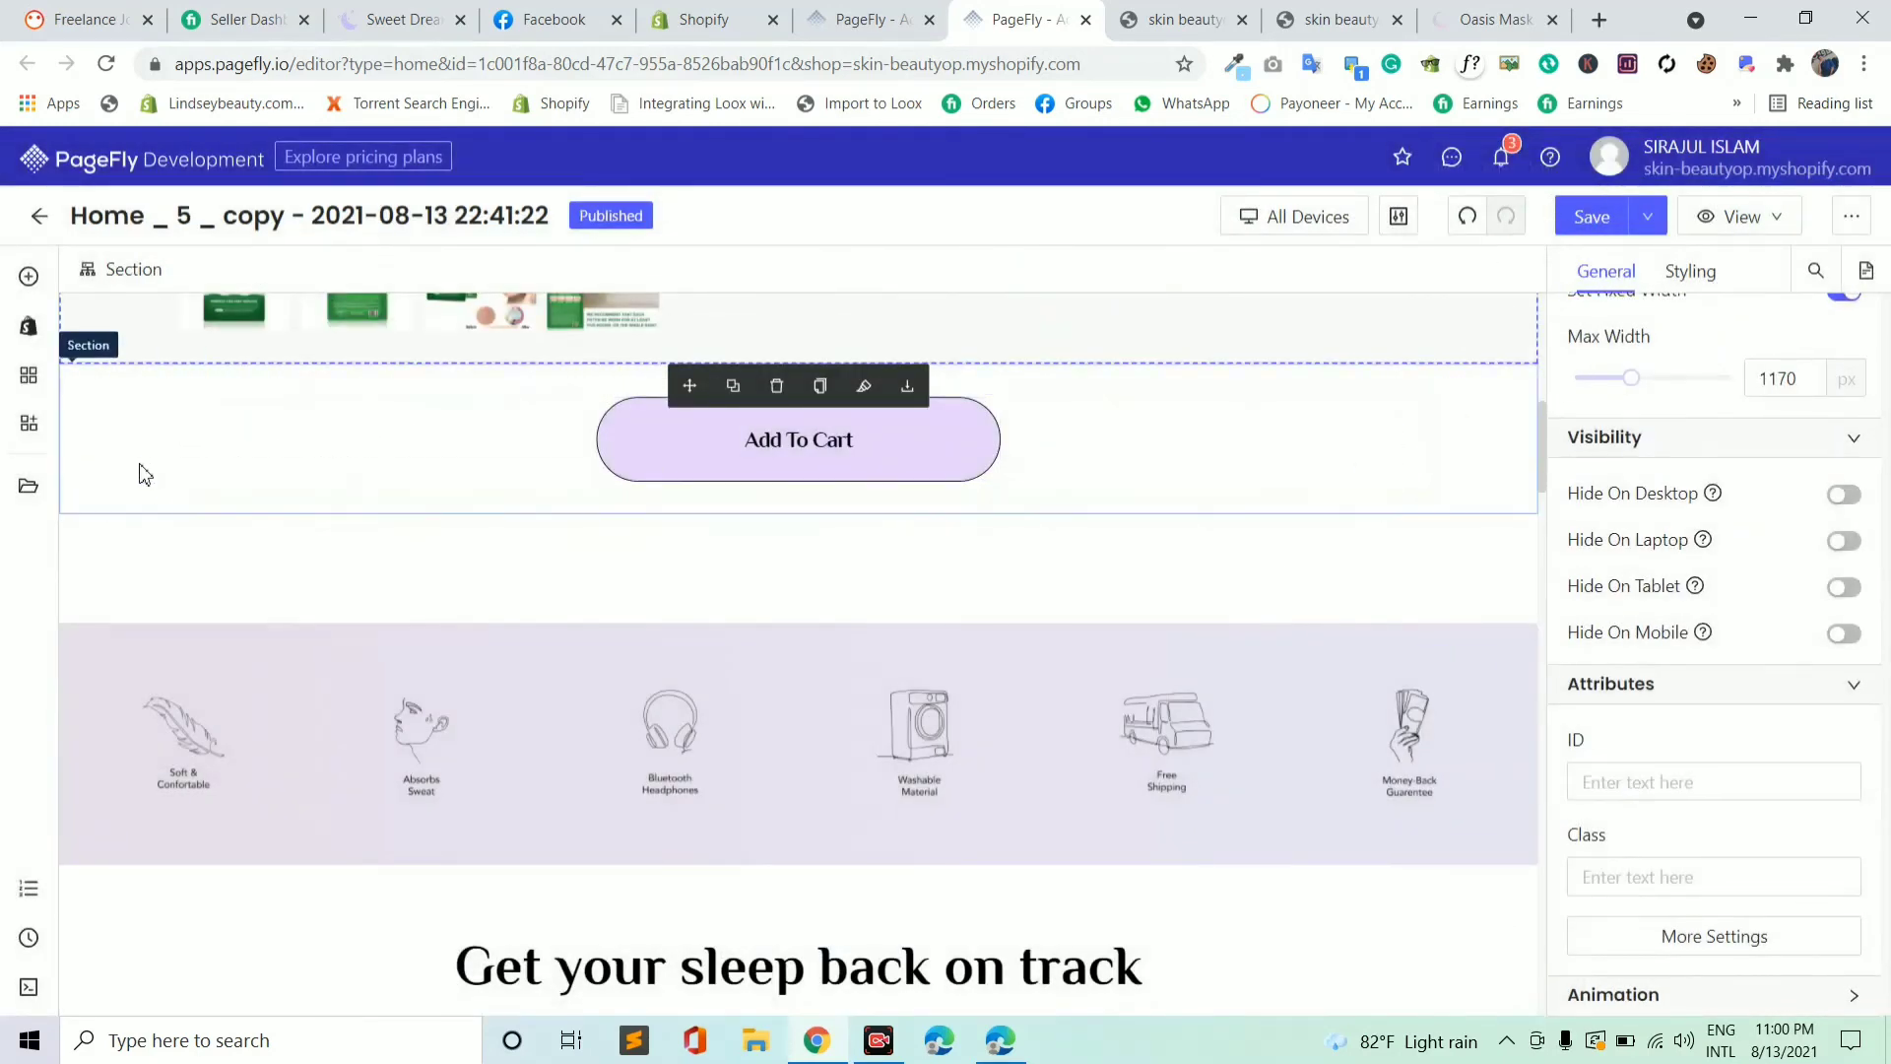
pyautogui.click(143, 469)
pyautogui.click(1647, 216)
pyautogui.click(1644, 215)
pyautogui.click(1644, 215)
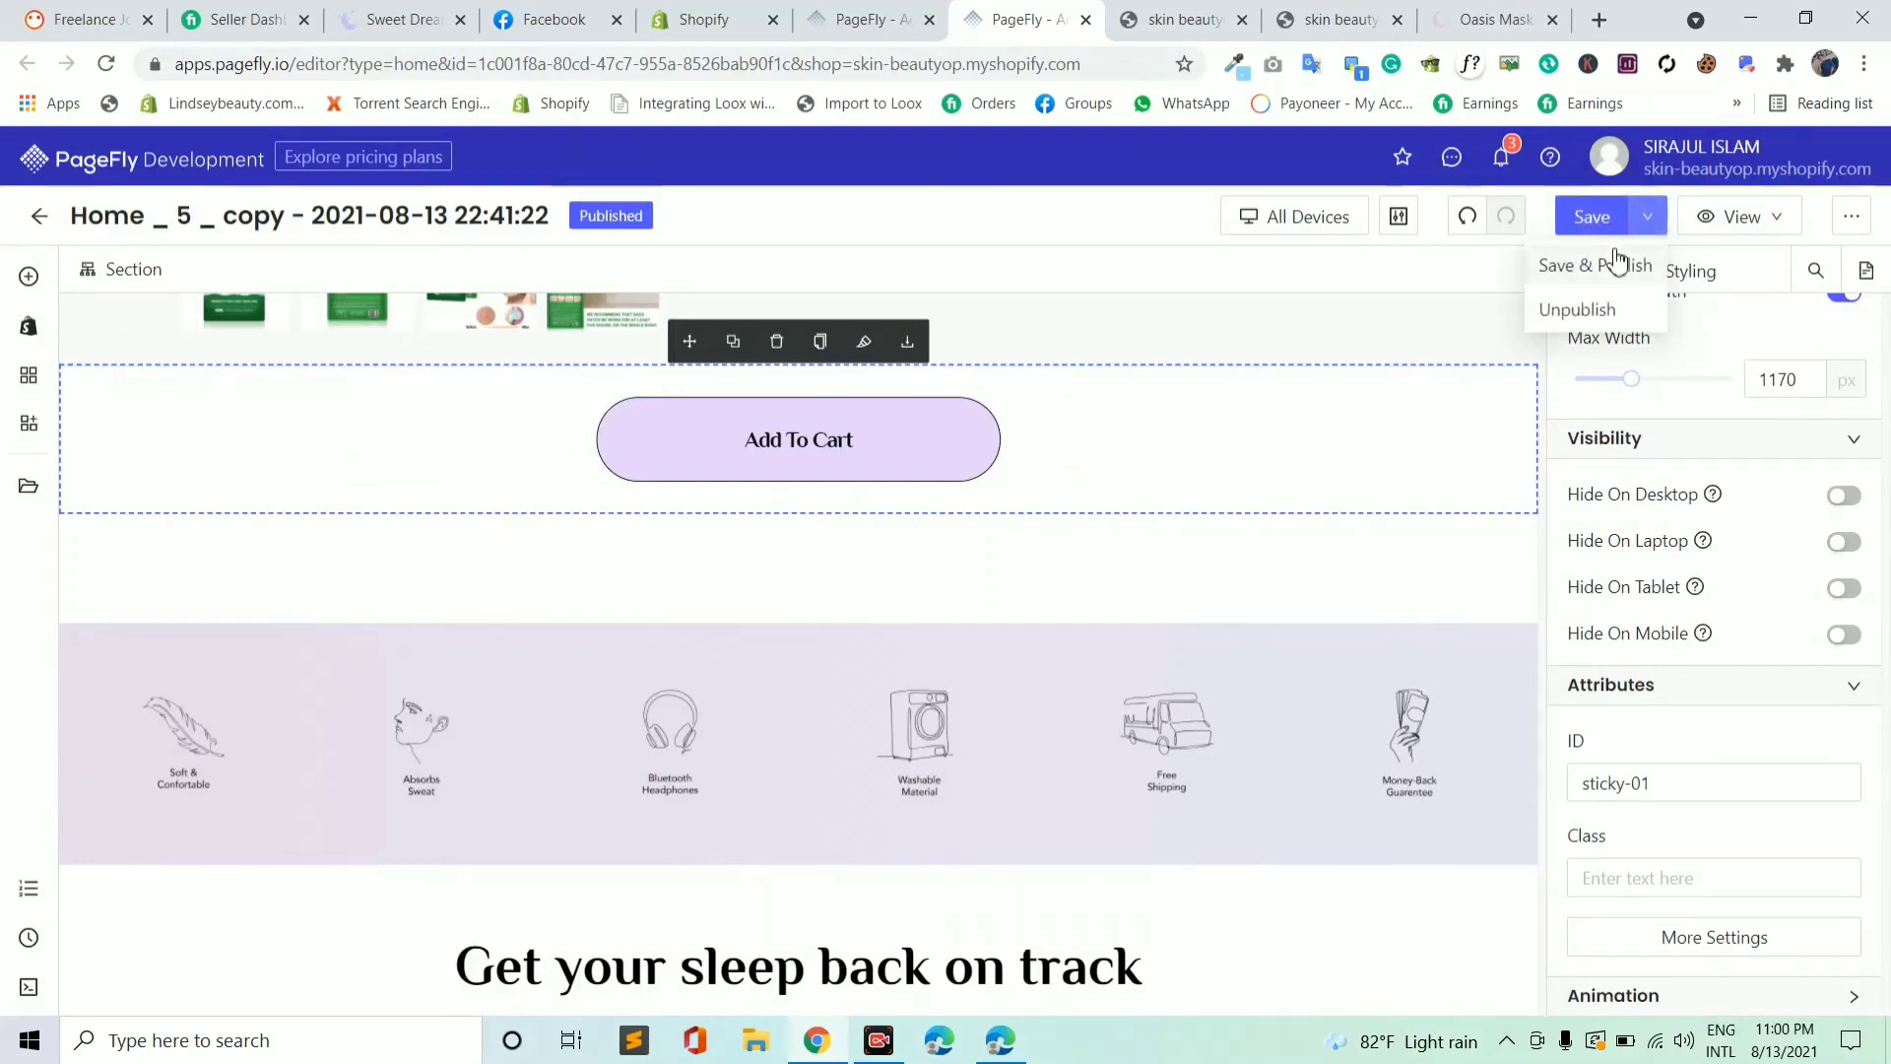
pyautogui.click(1616, 264)
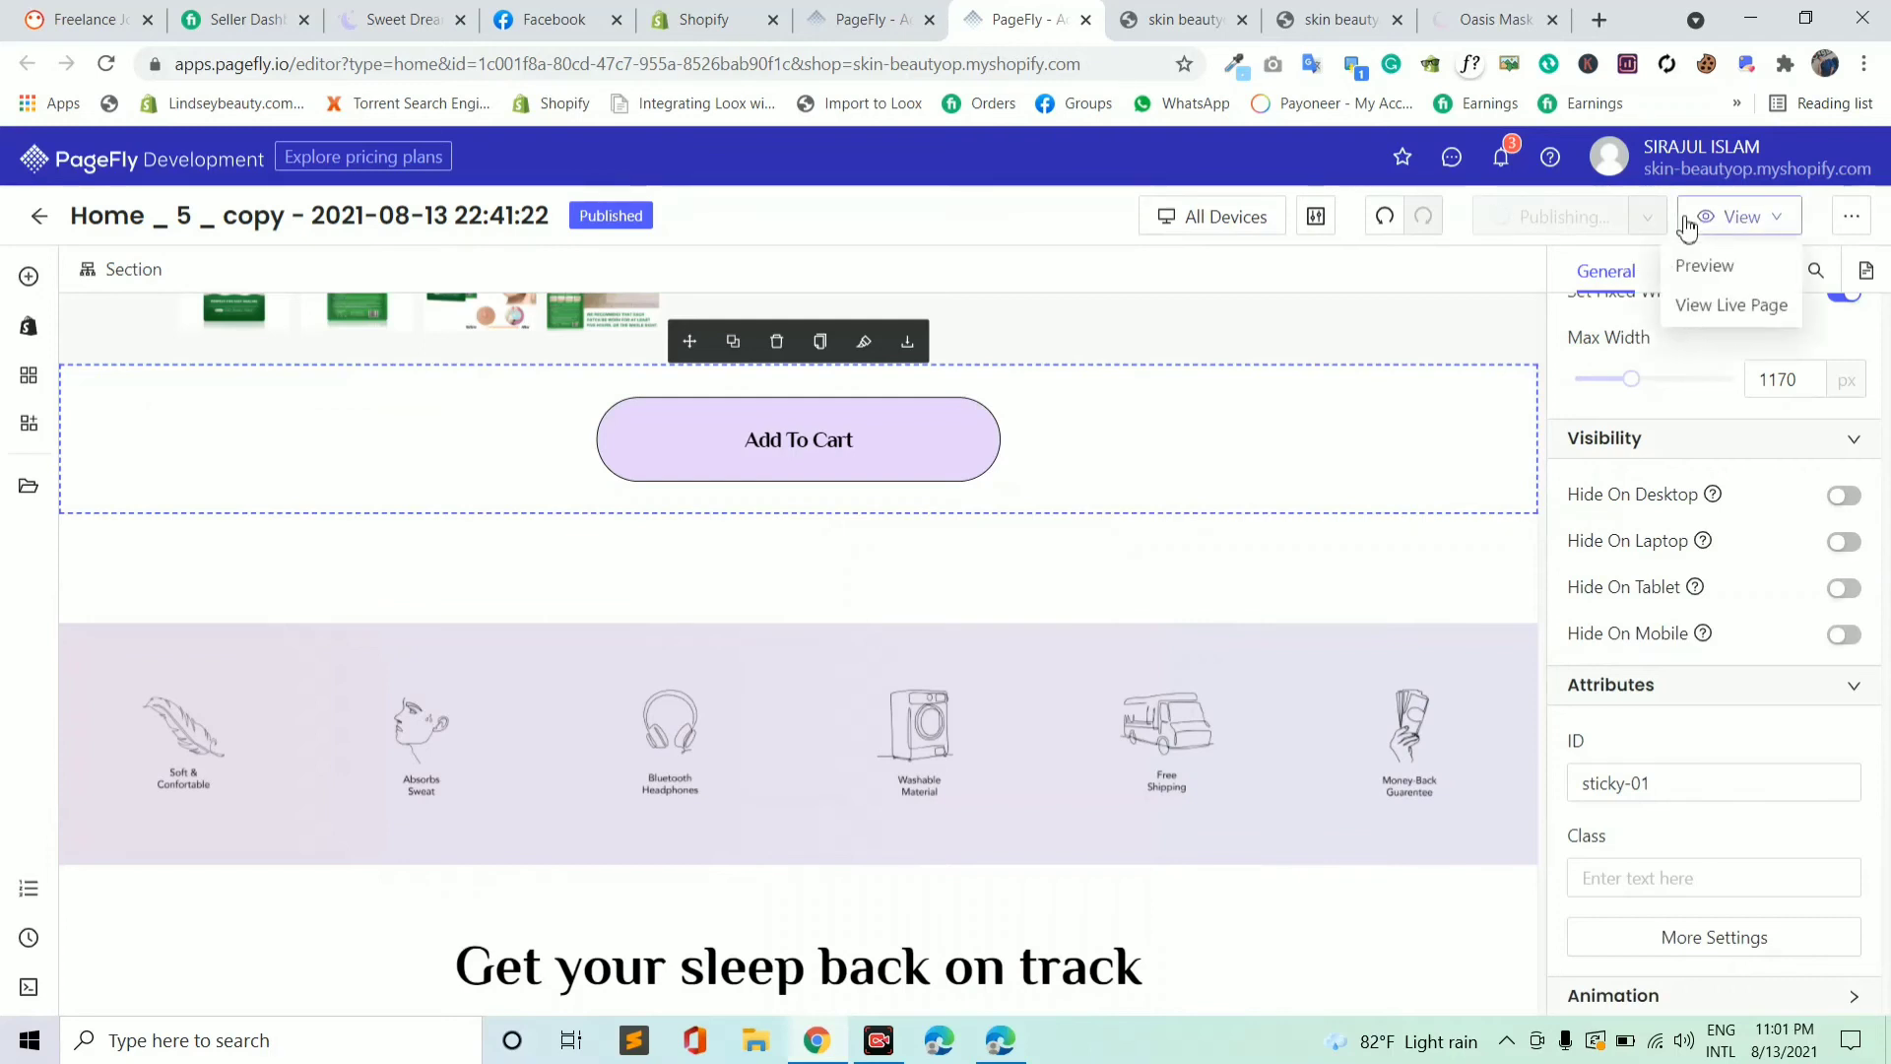
pyautogui.moveTo(1759, 223)
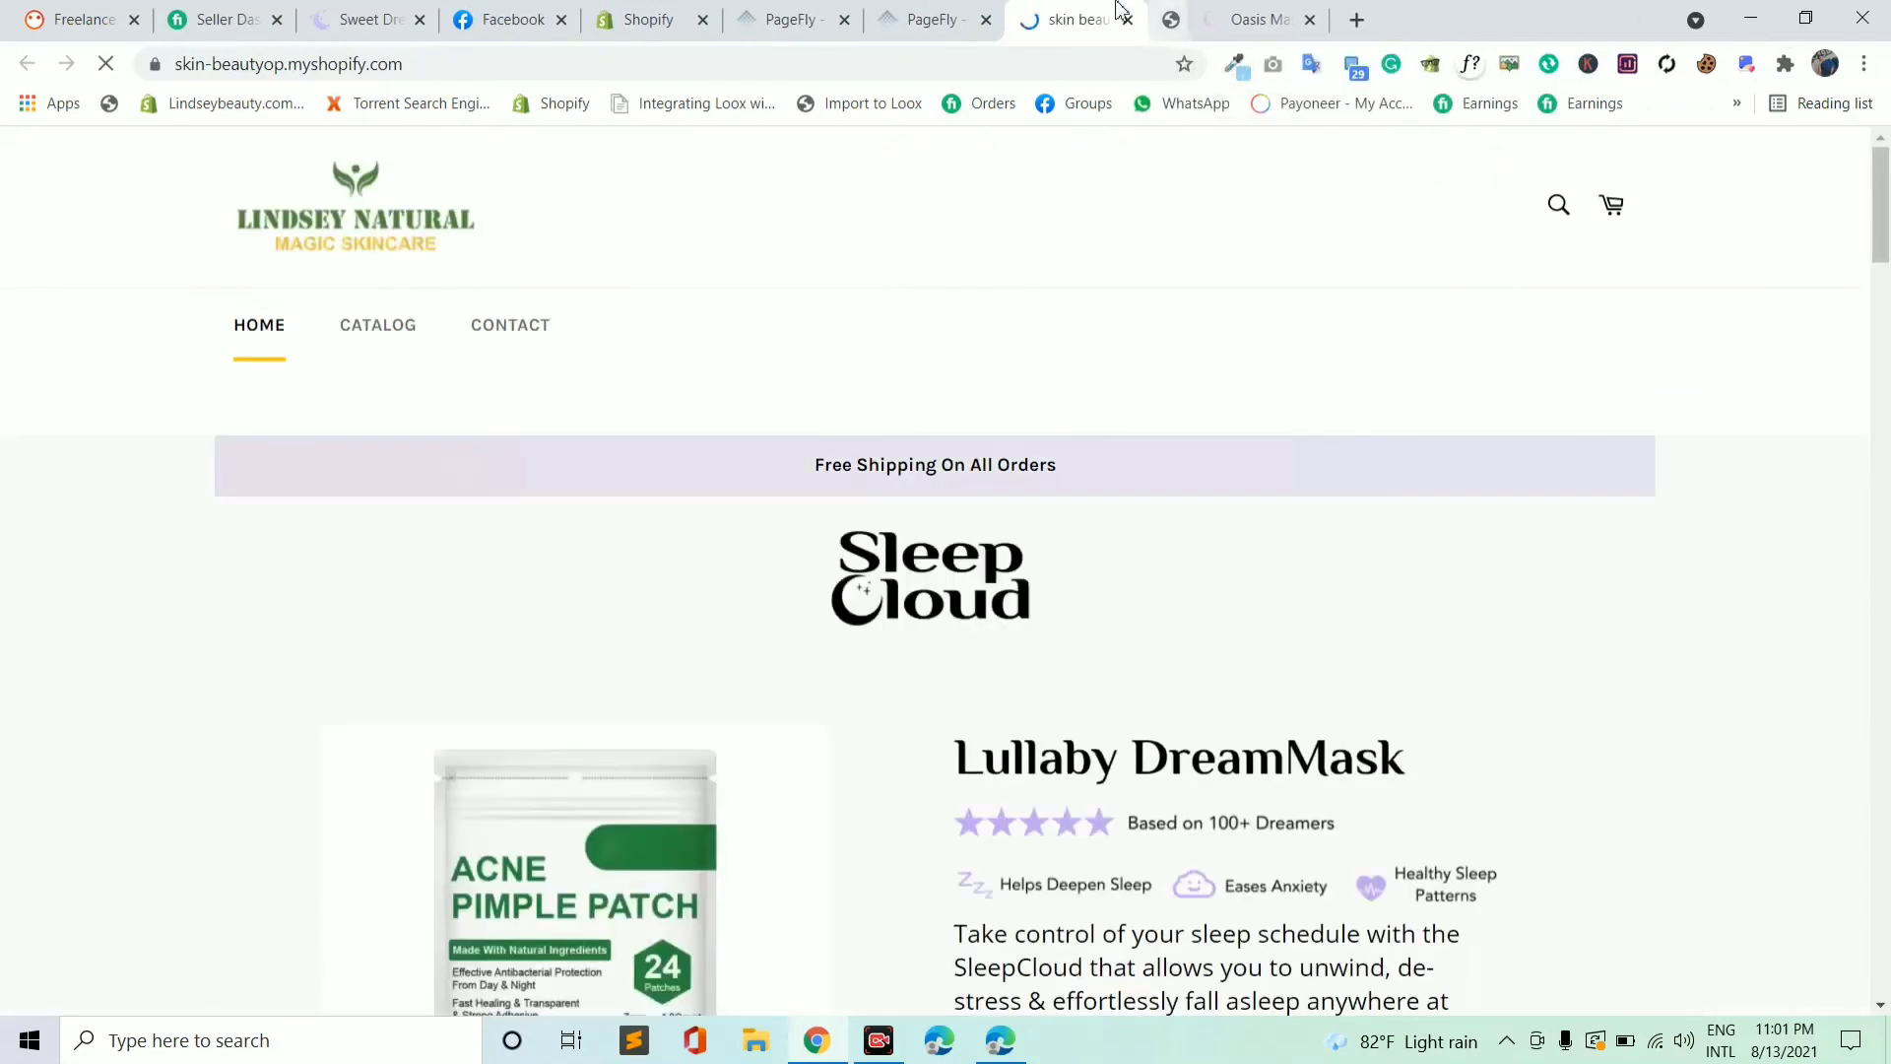
pyautogui.click(1269, 19)
# - Close the duplicate tab, confirm the Add To Cart button stays pinned while scrolling, then return to the editor
pyautogui.scroll(-10, 810, 409)
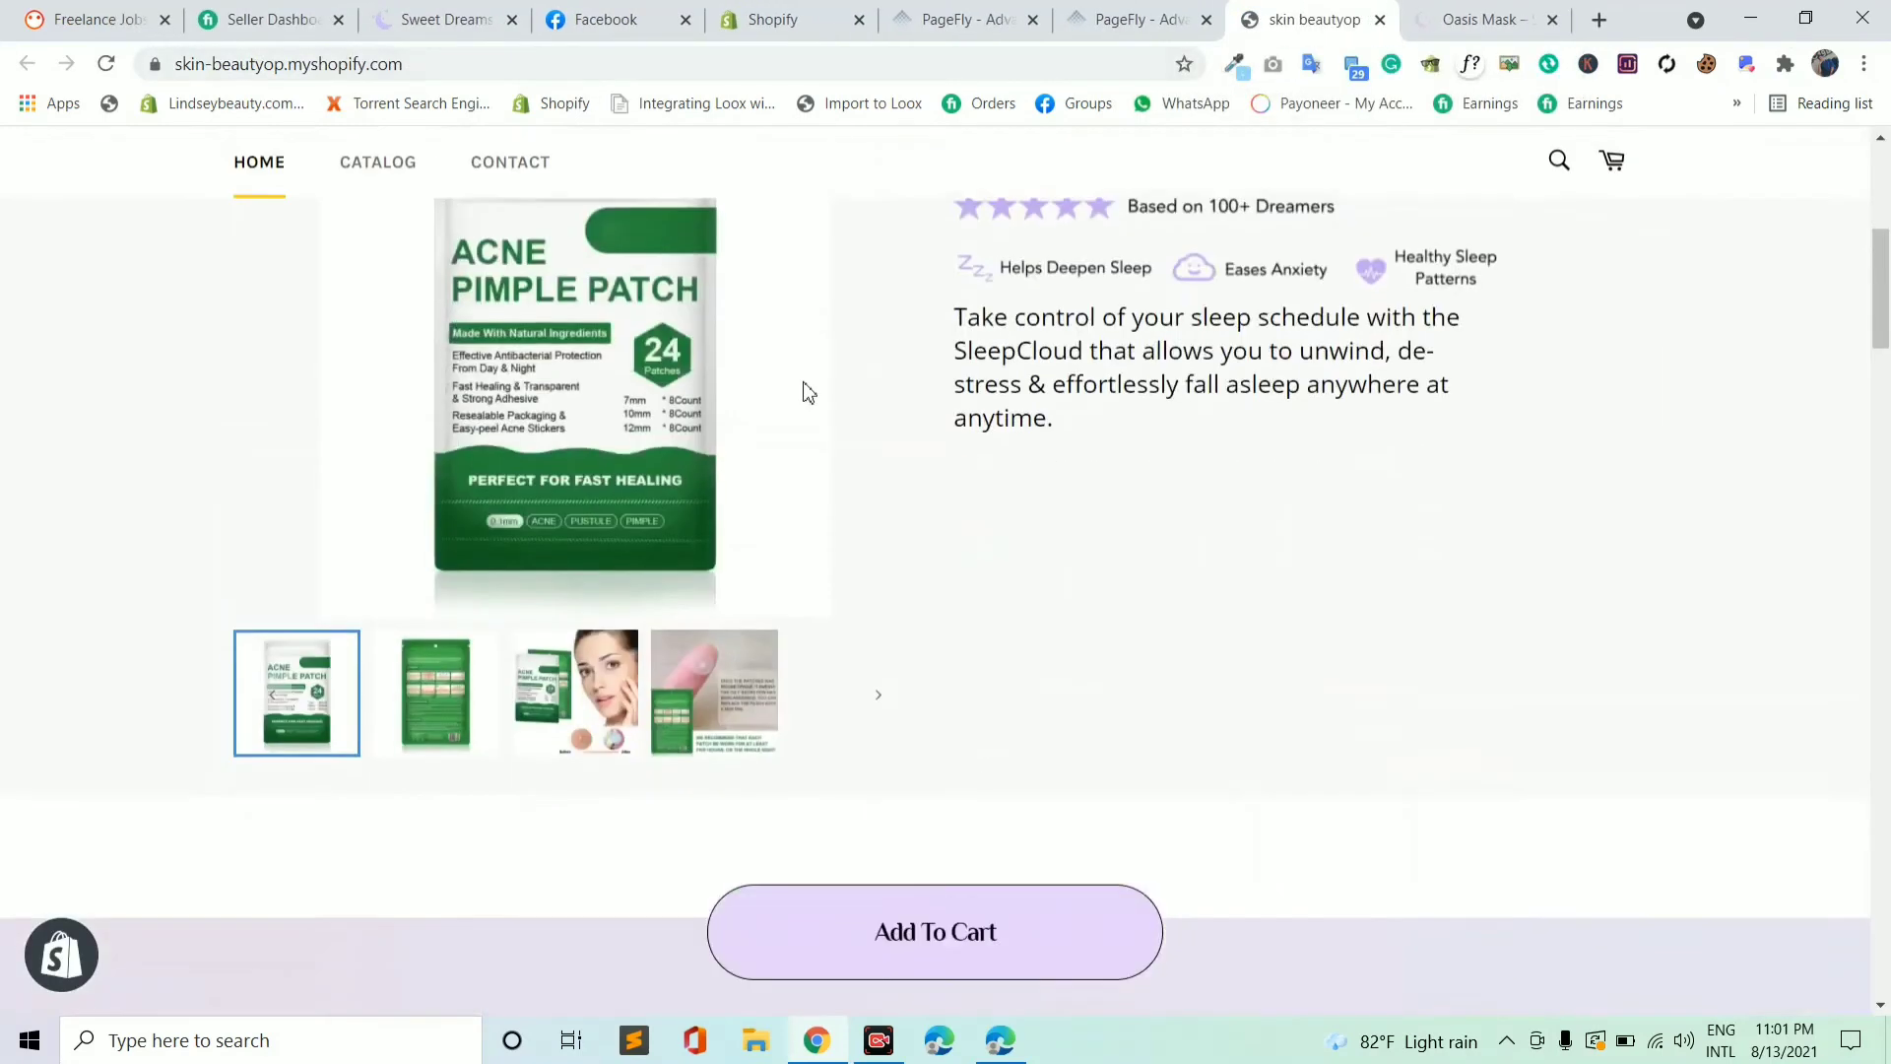
pyautogui.scroll(-7, 981, 921)
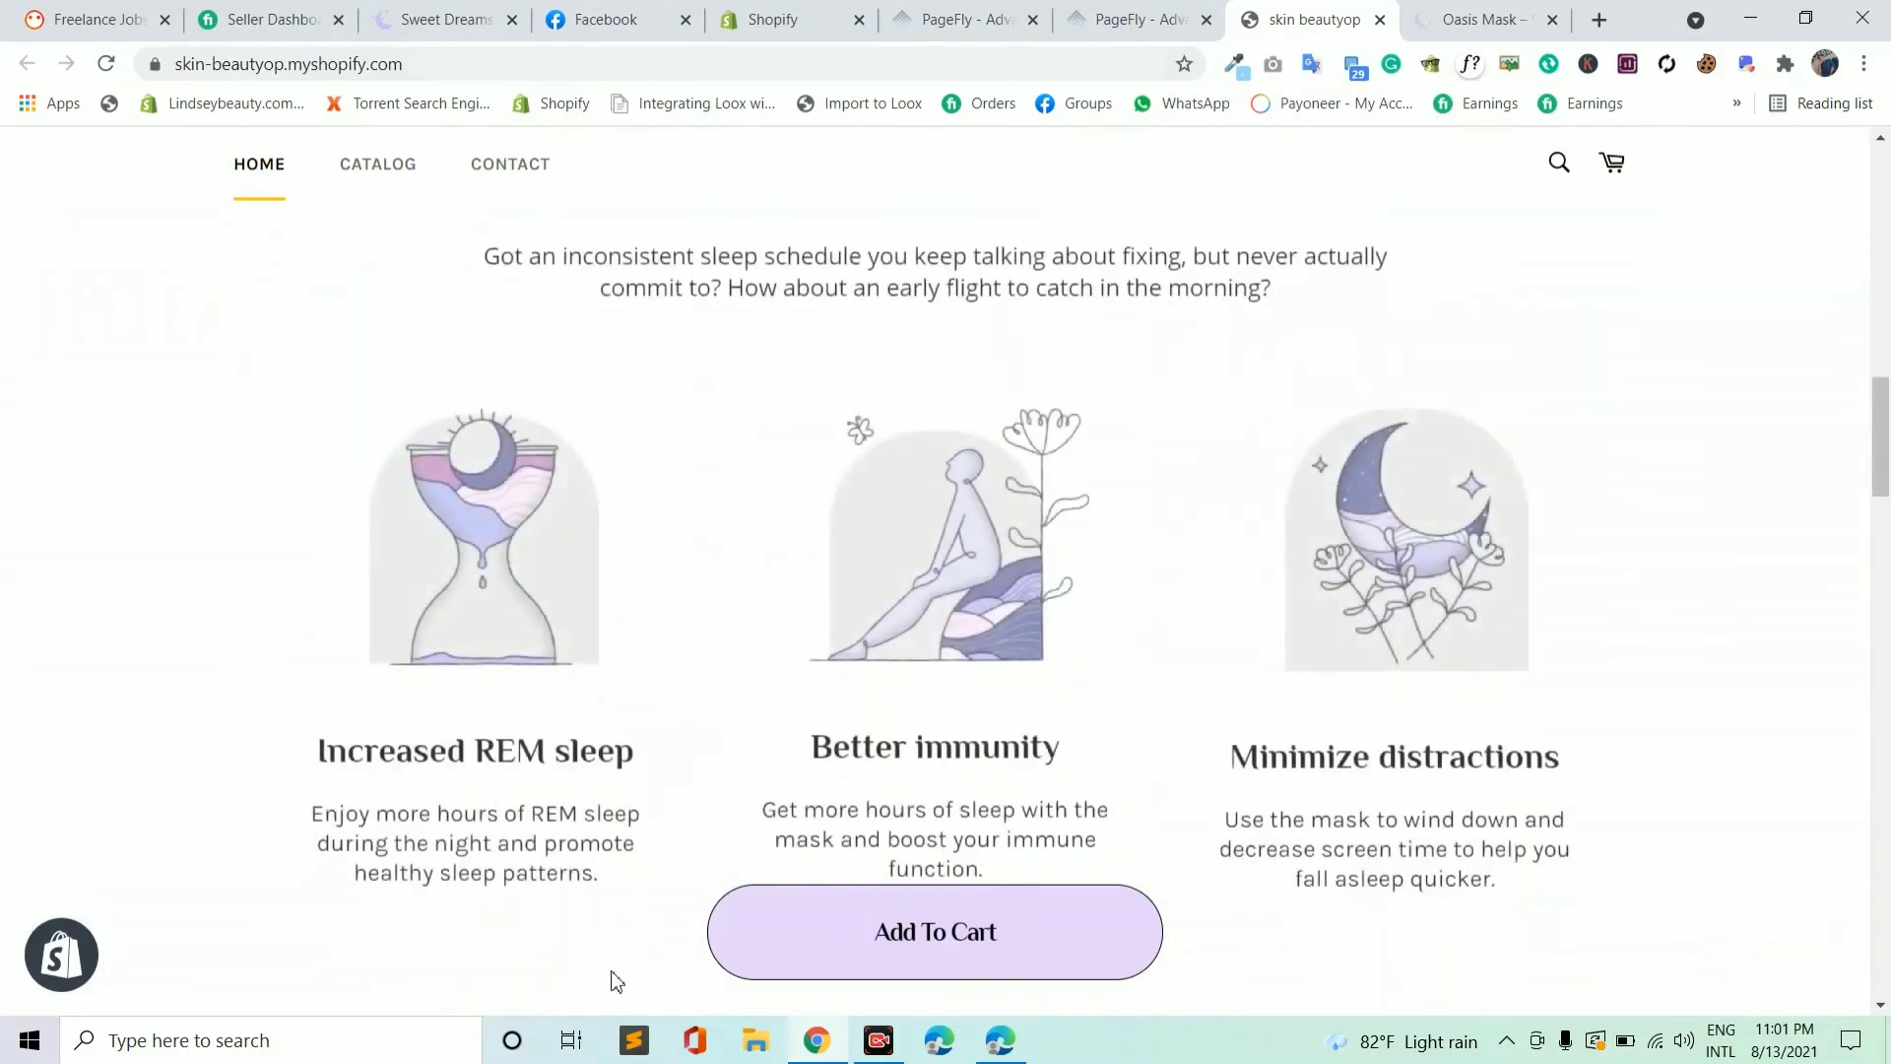
pyautogui.scroll(2, 1278, 823)
pyautogui.scroll(15, 1237, 675)
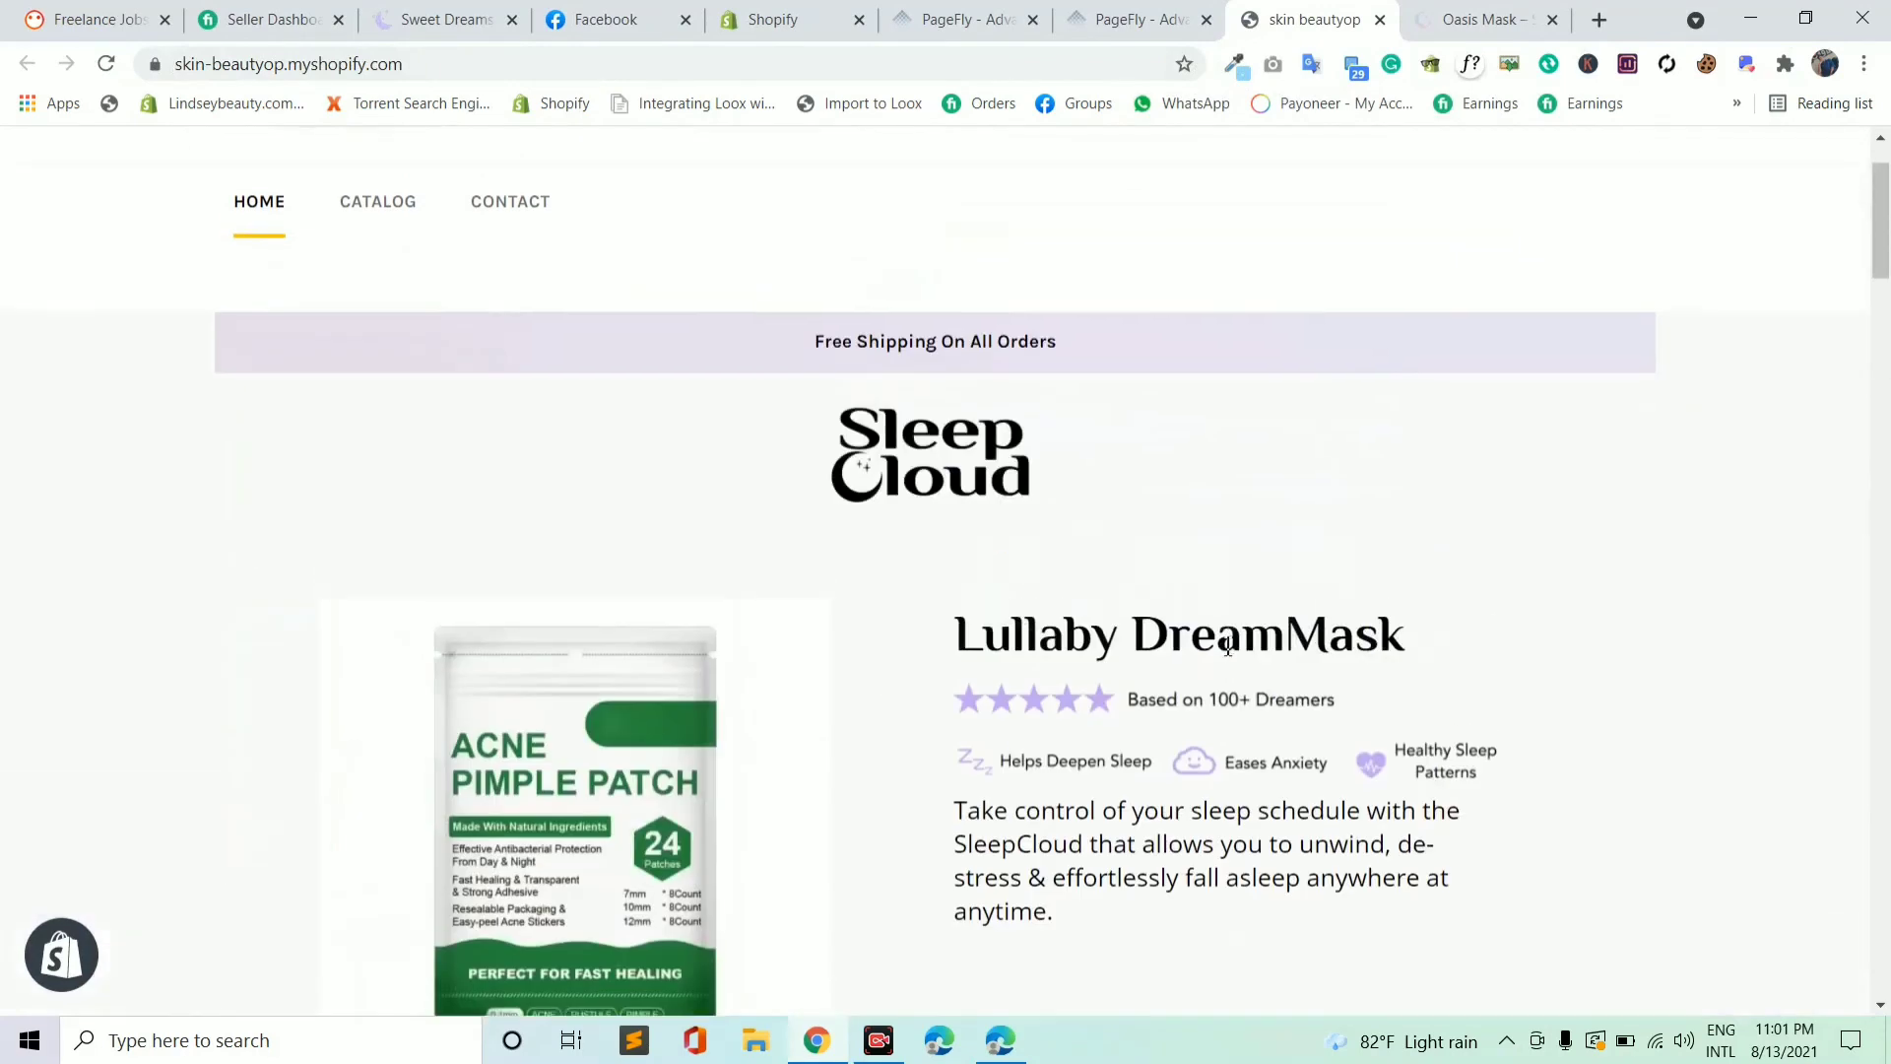
pyautogui.scroll(-9, 1237, 591)
pyautogui.scroll(-2, 1233, 583)
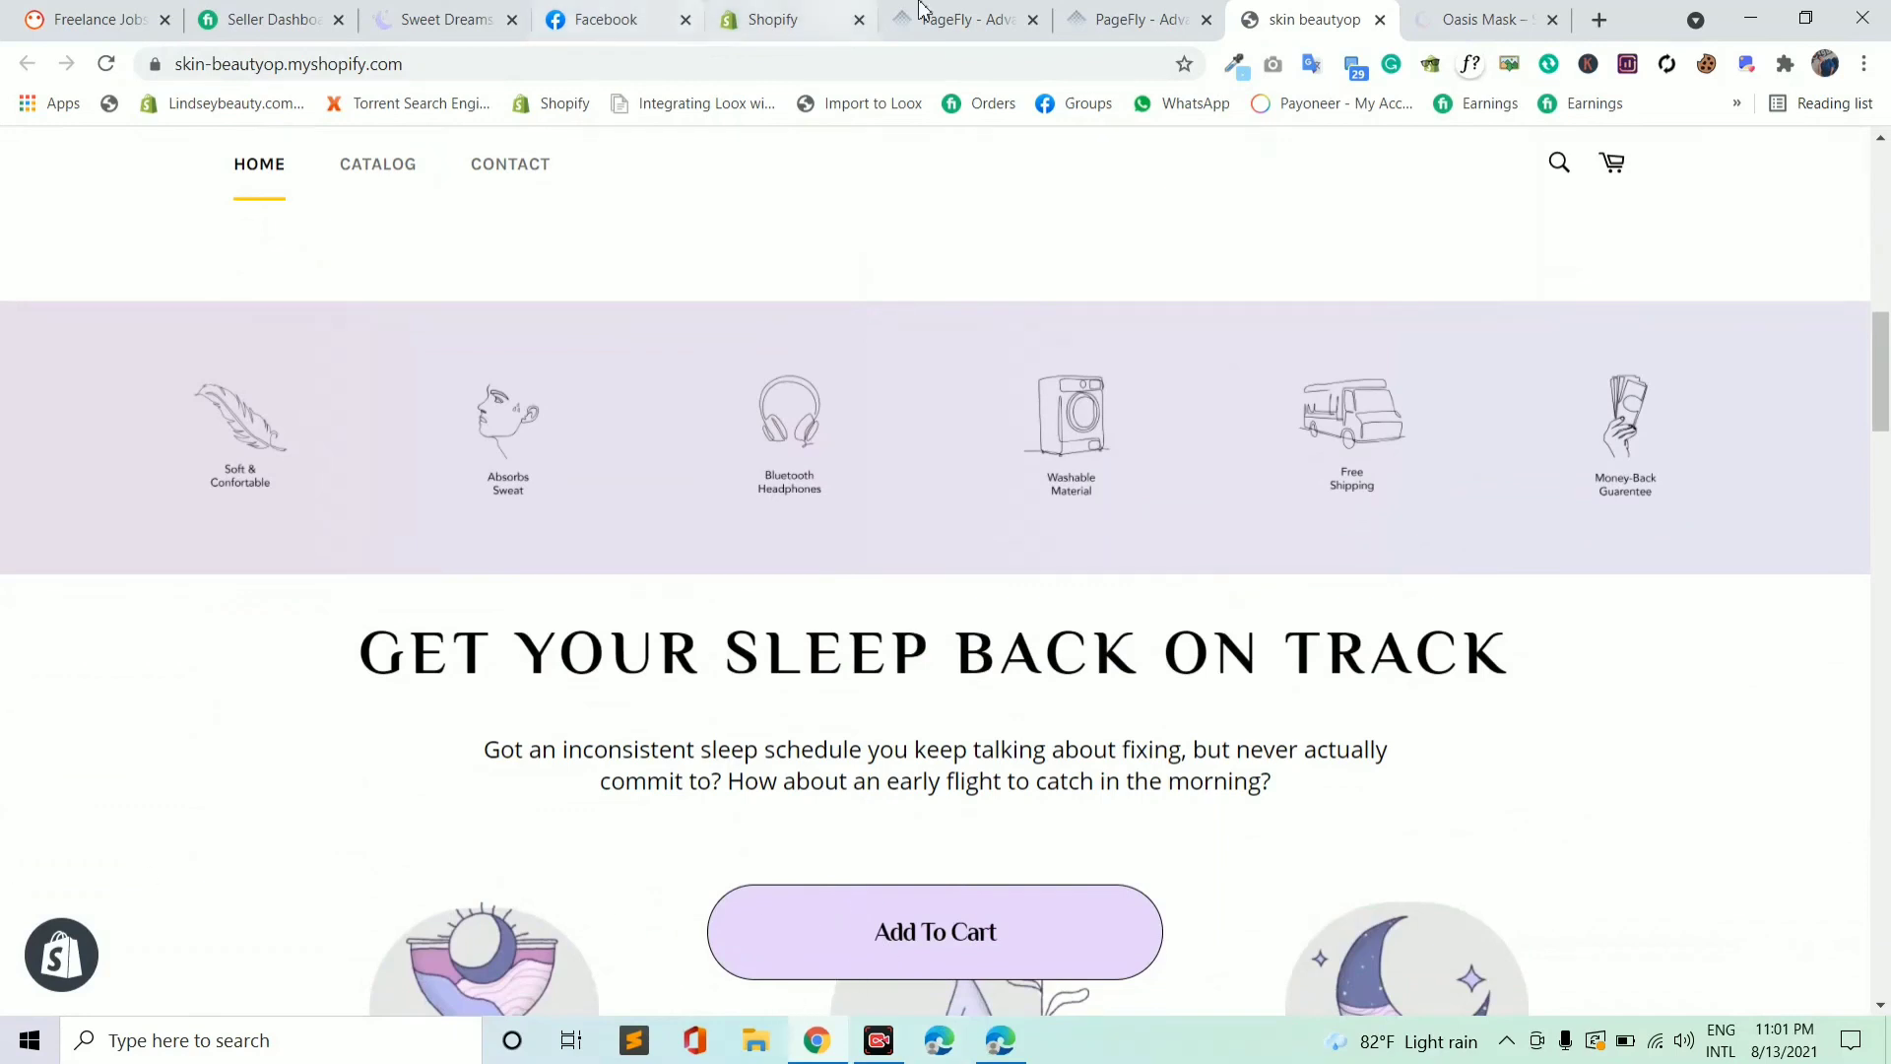
pyautogui.click(1113, 17)
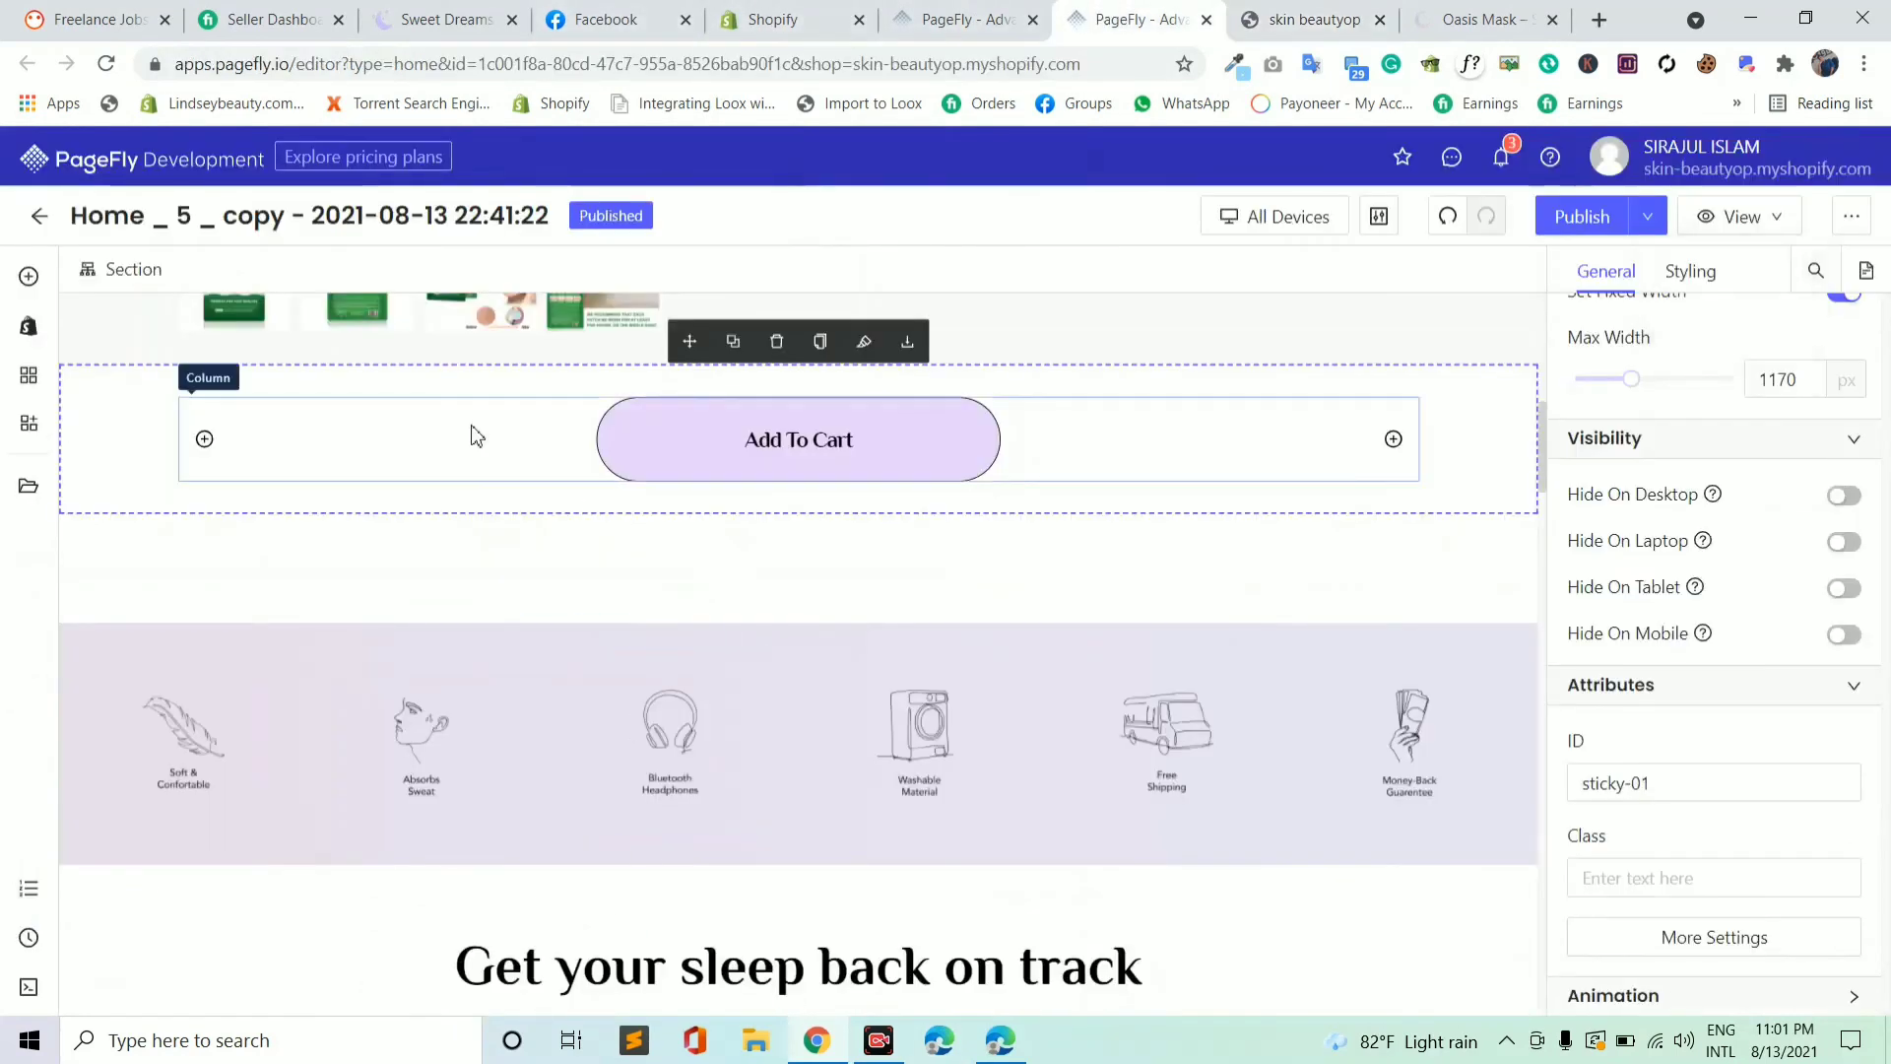
pyautogui.click(497, 436)
pyautogui.click(613, 435)
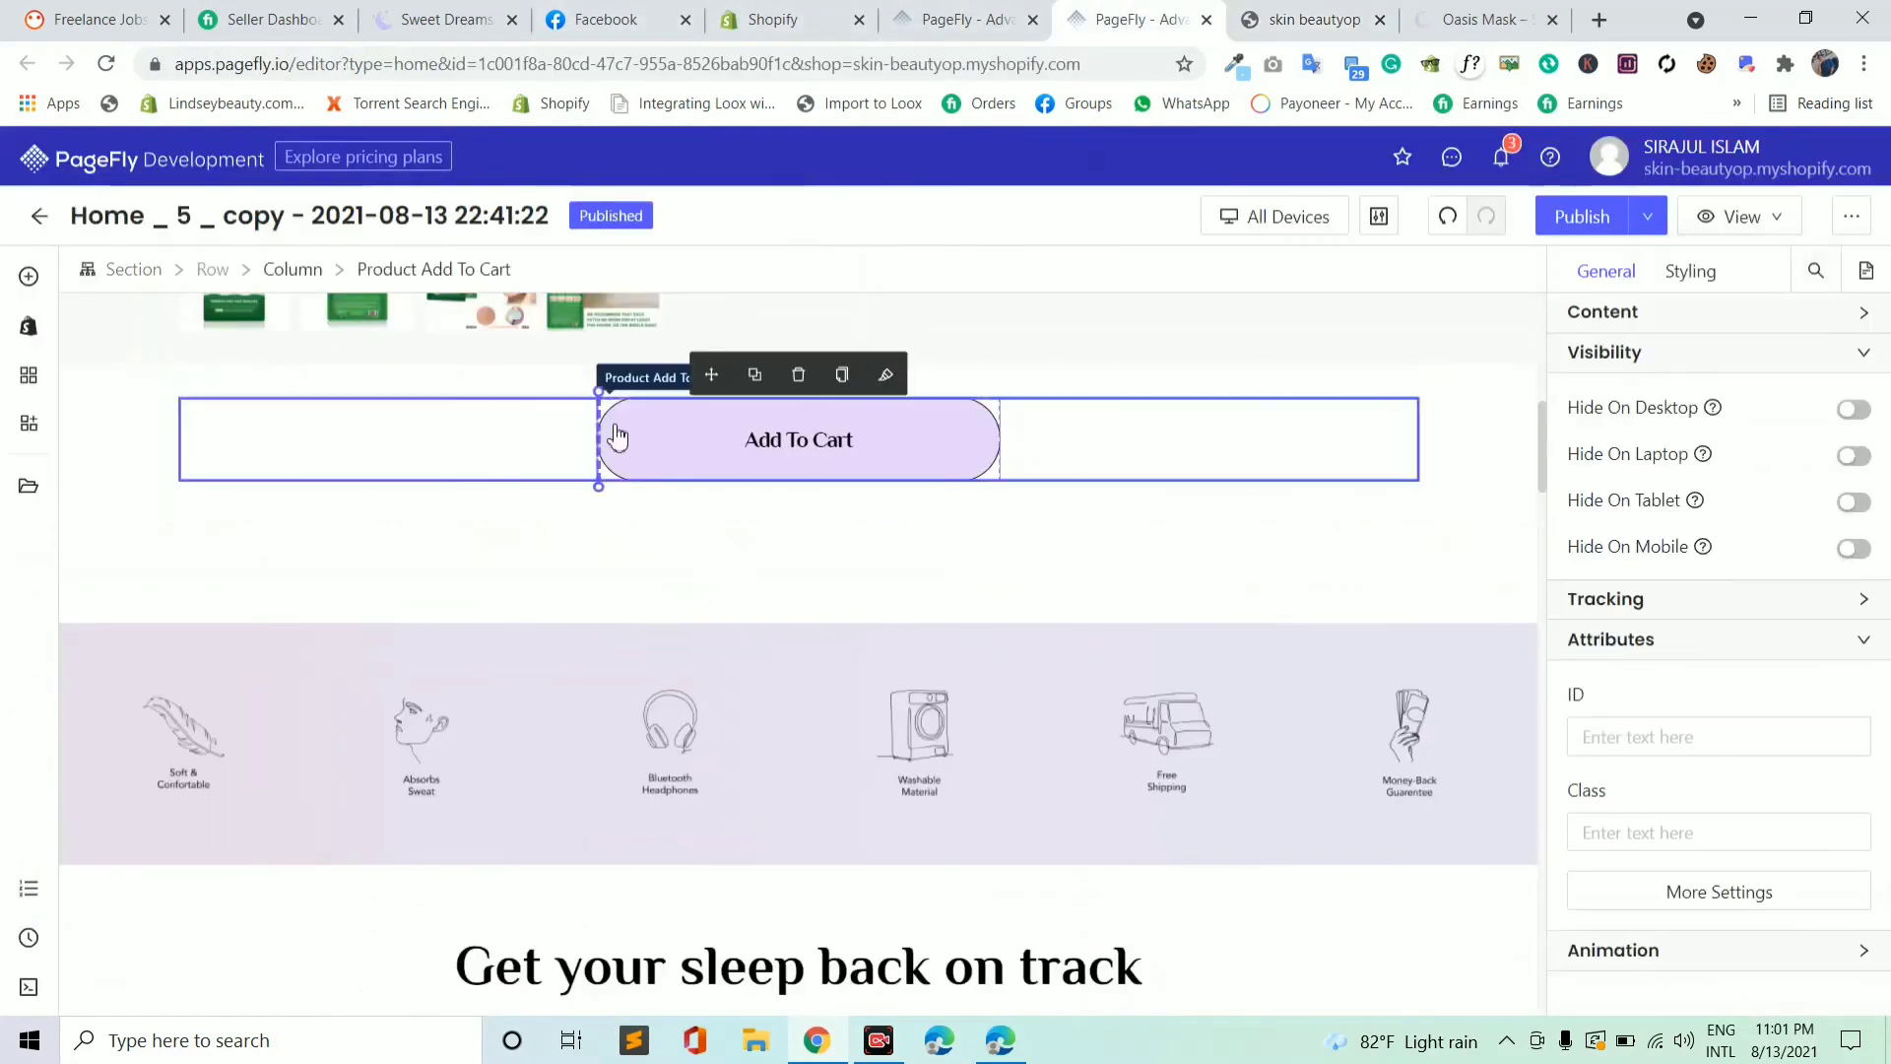
pyautogui.click(1690, 274)
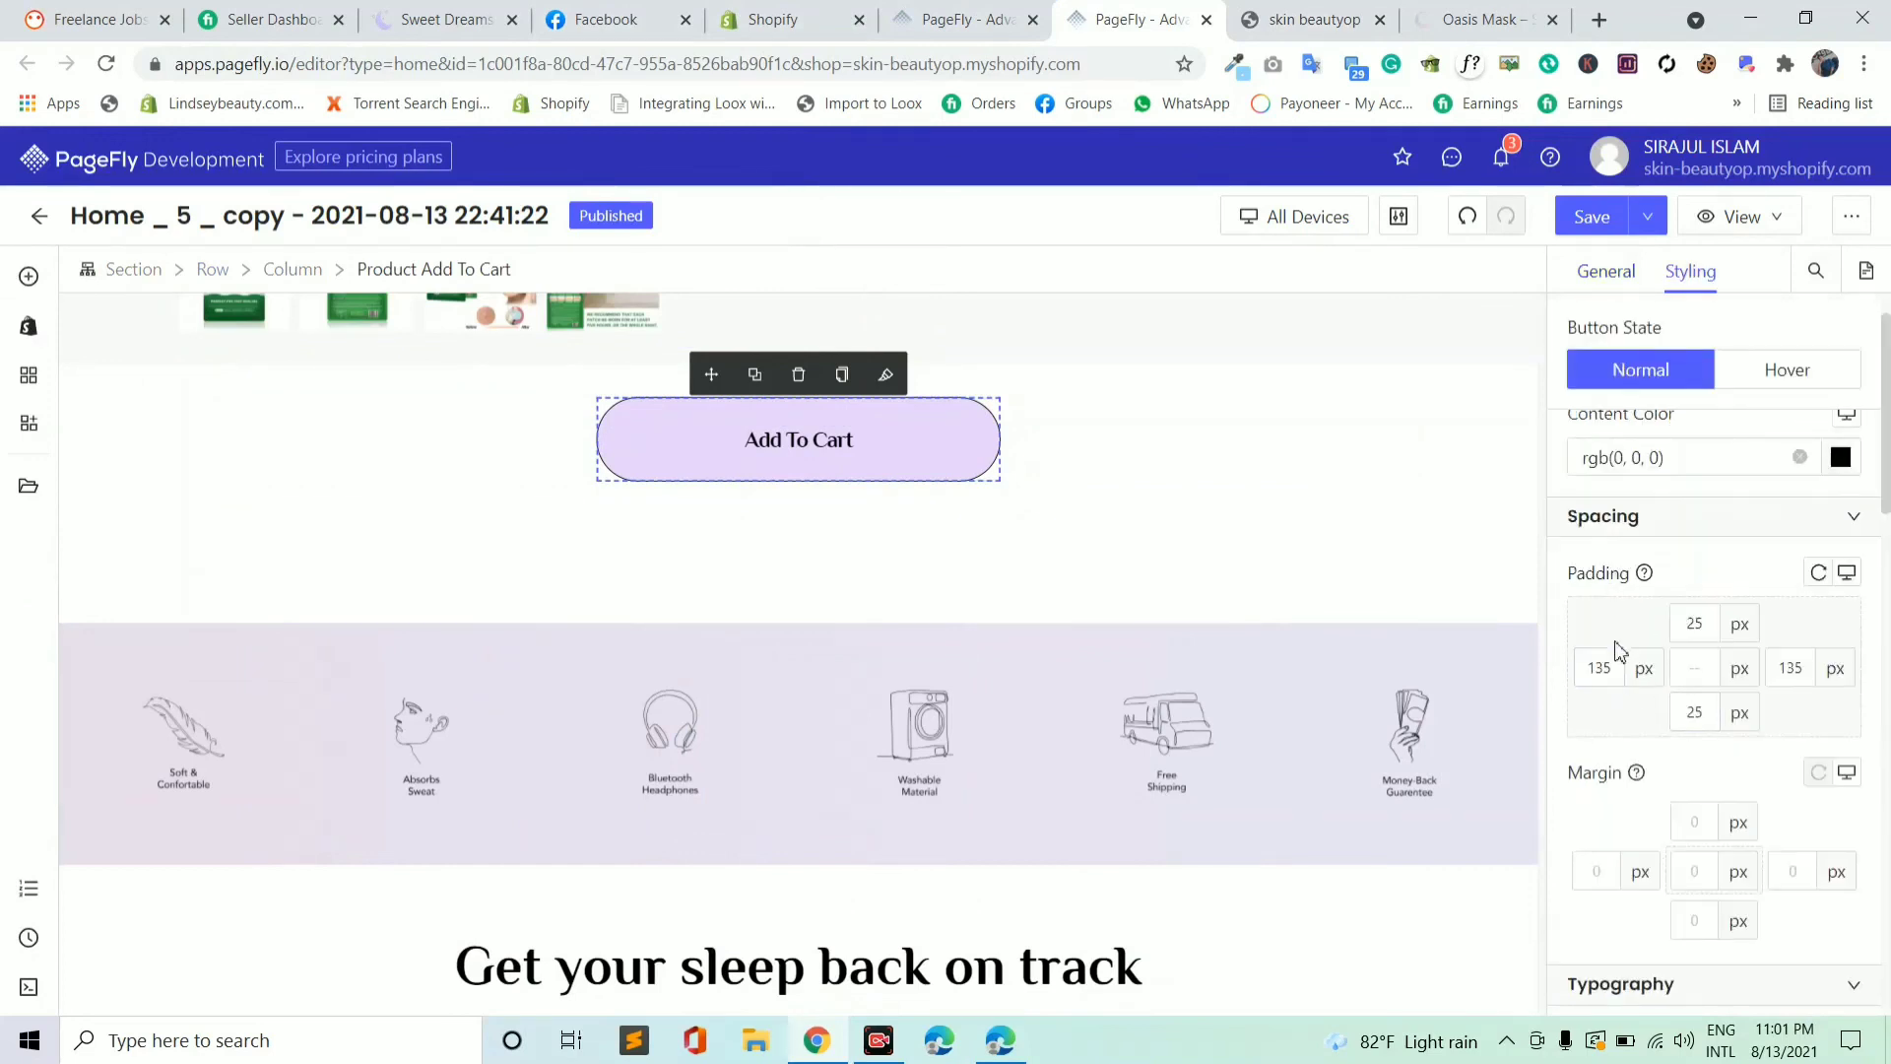
pyautogui.scroll(-5, 1615, 630)
pyautogui.scroll(3, 1615, 552)
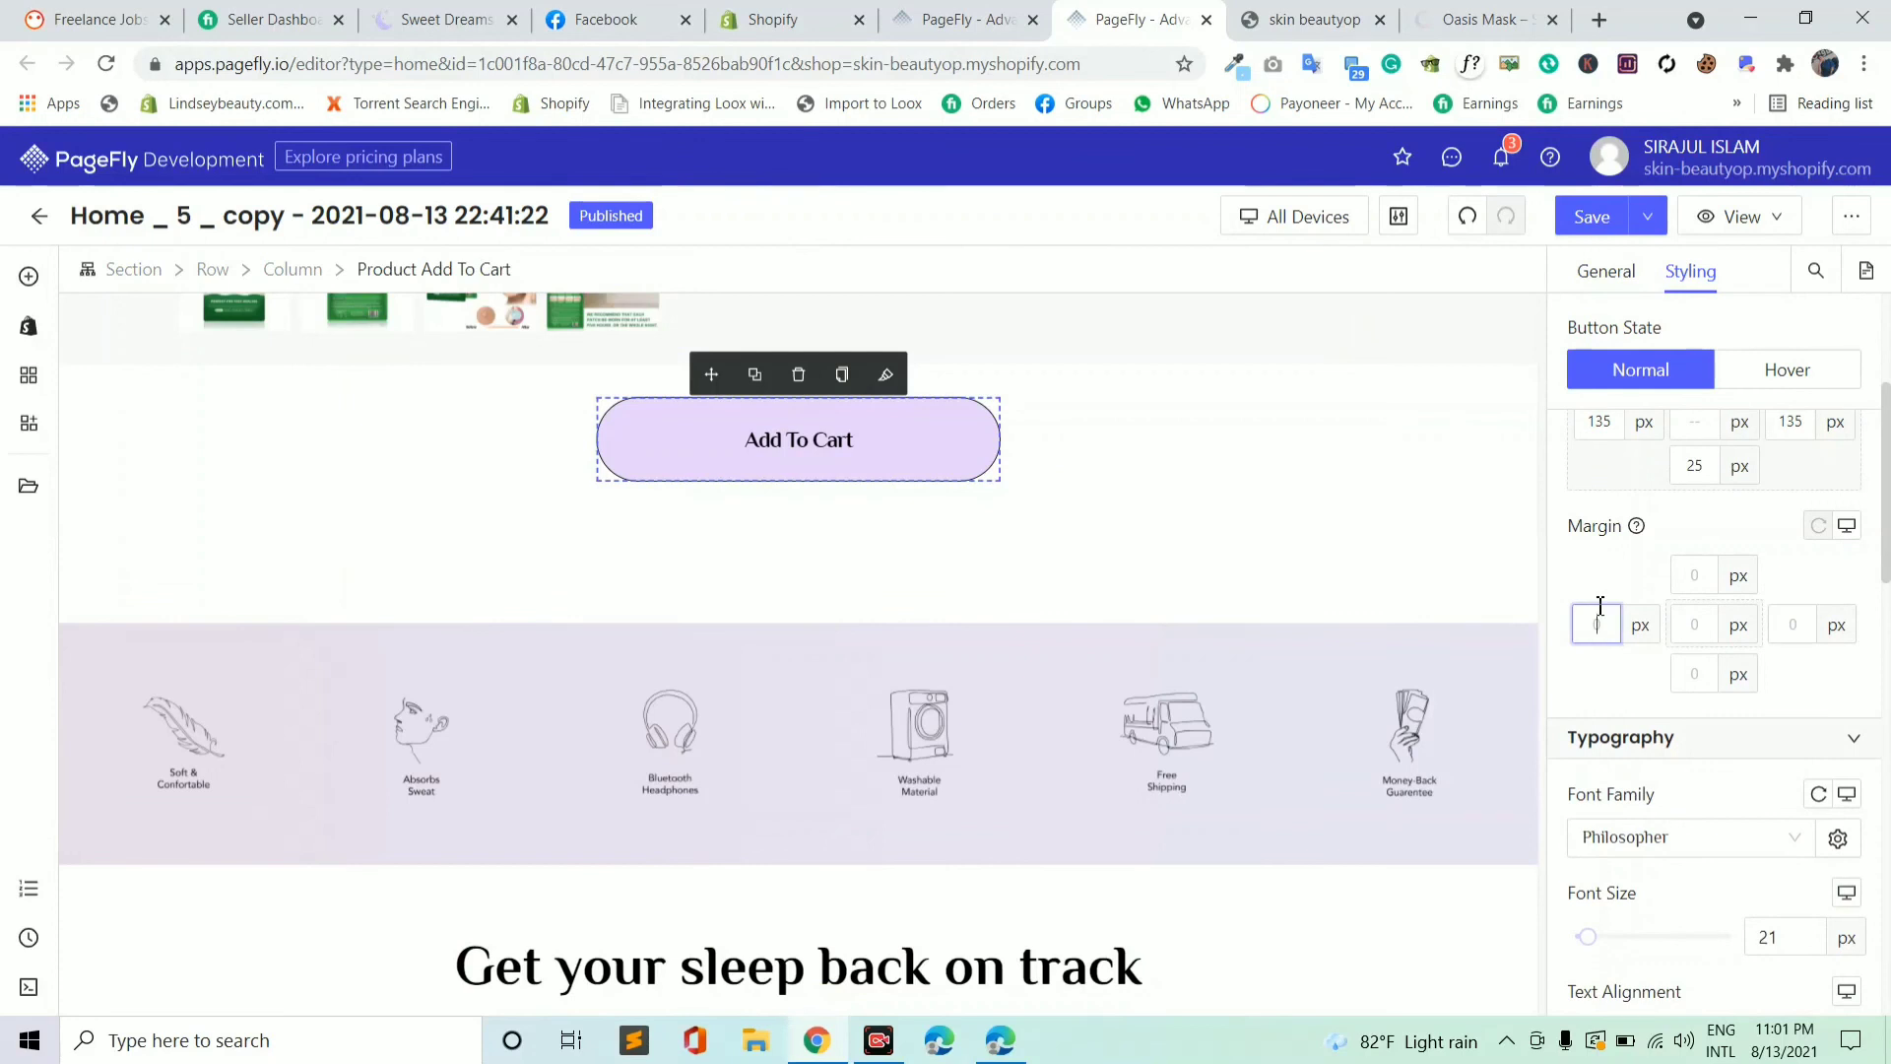
pyautogui.write('50')
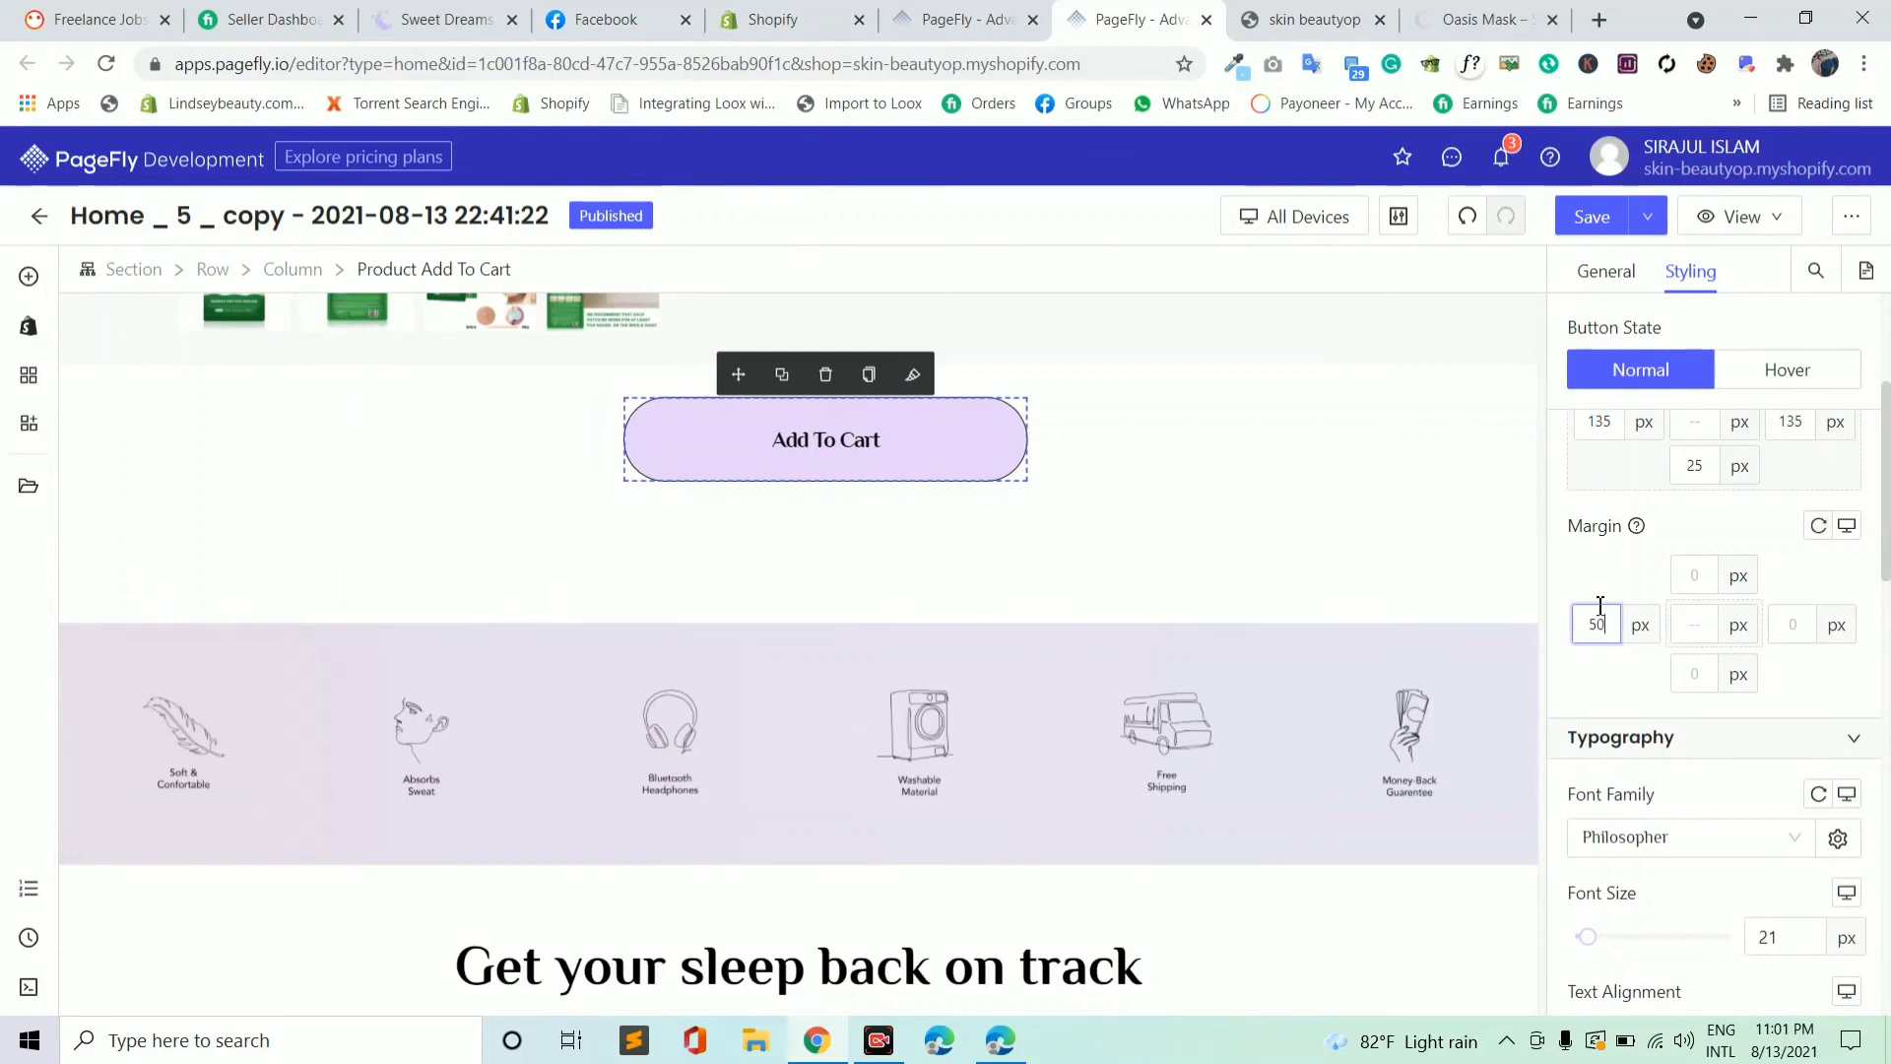
pyautogui.click(1793, 636)
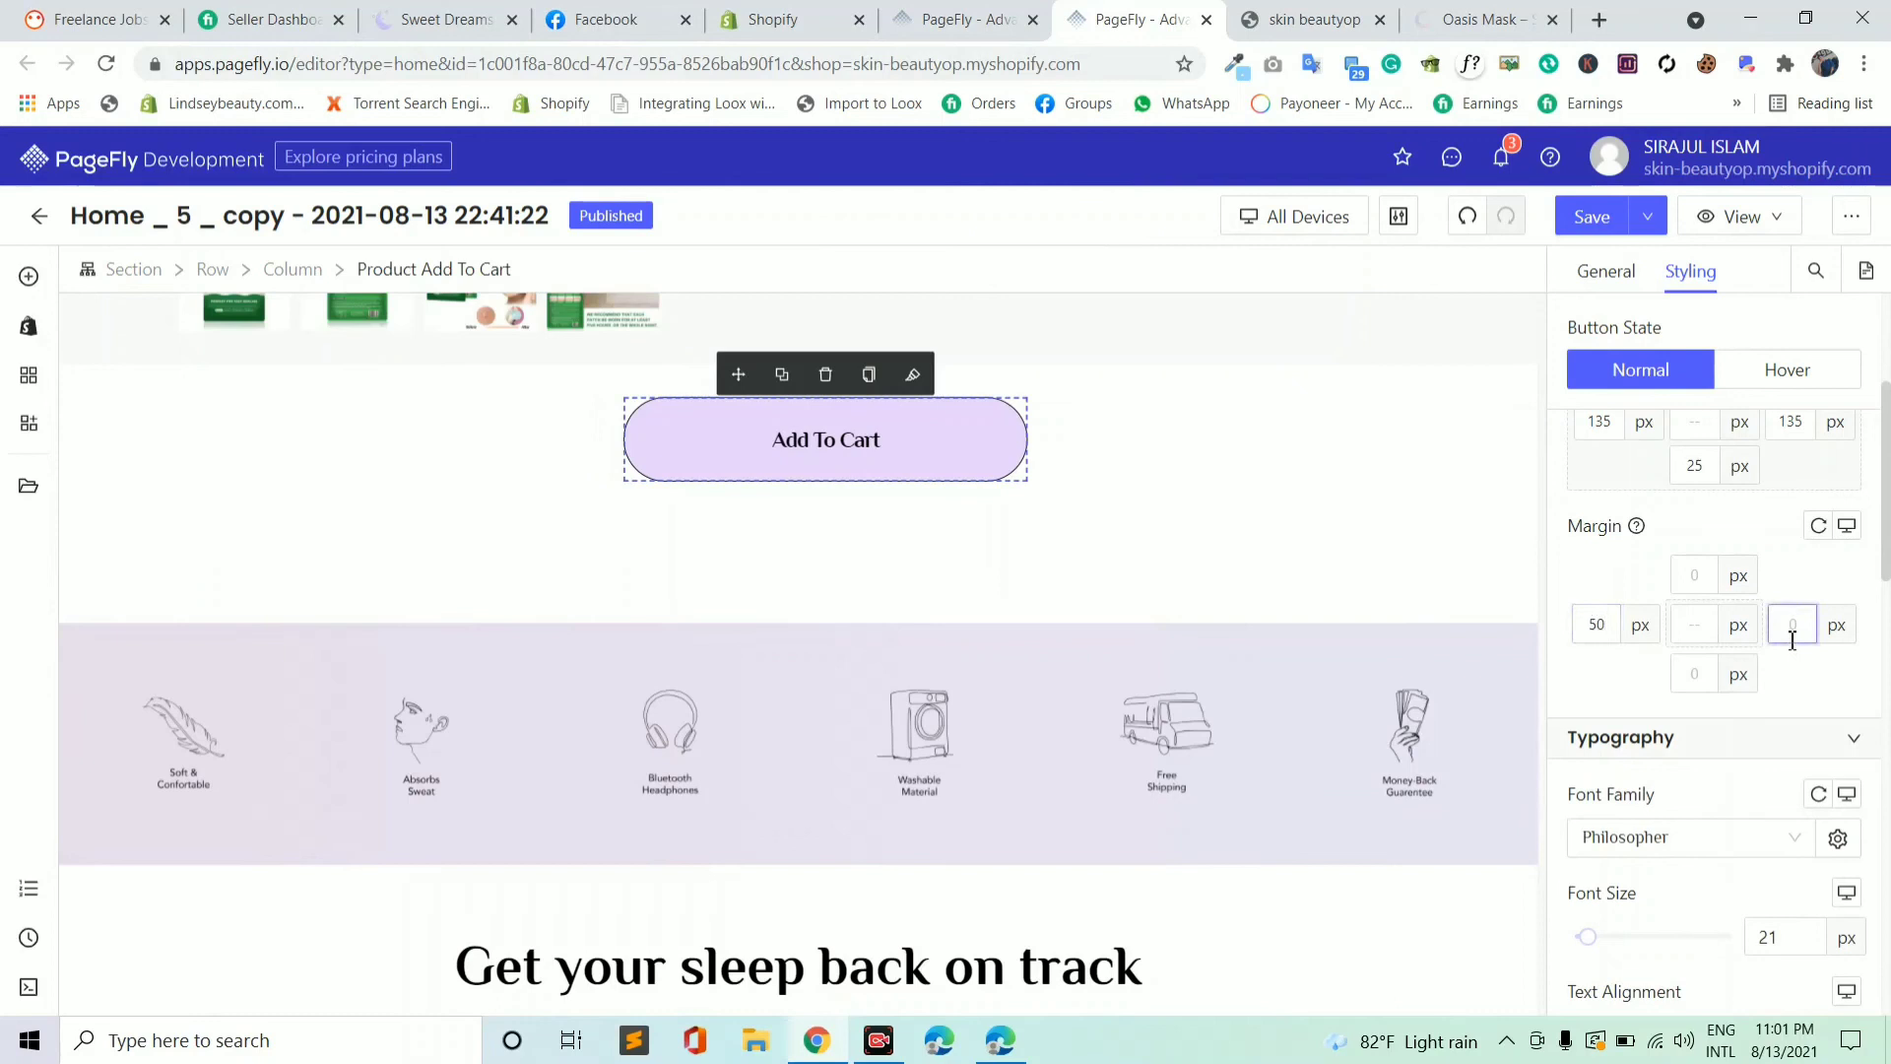
pyautogui.write('50')
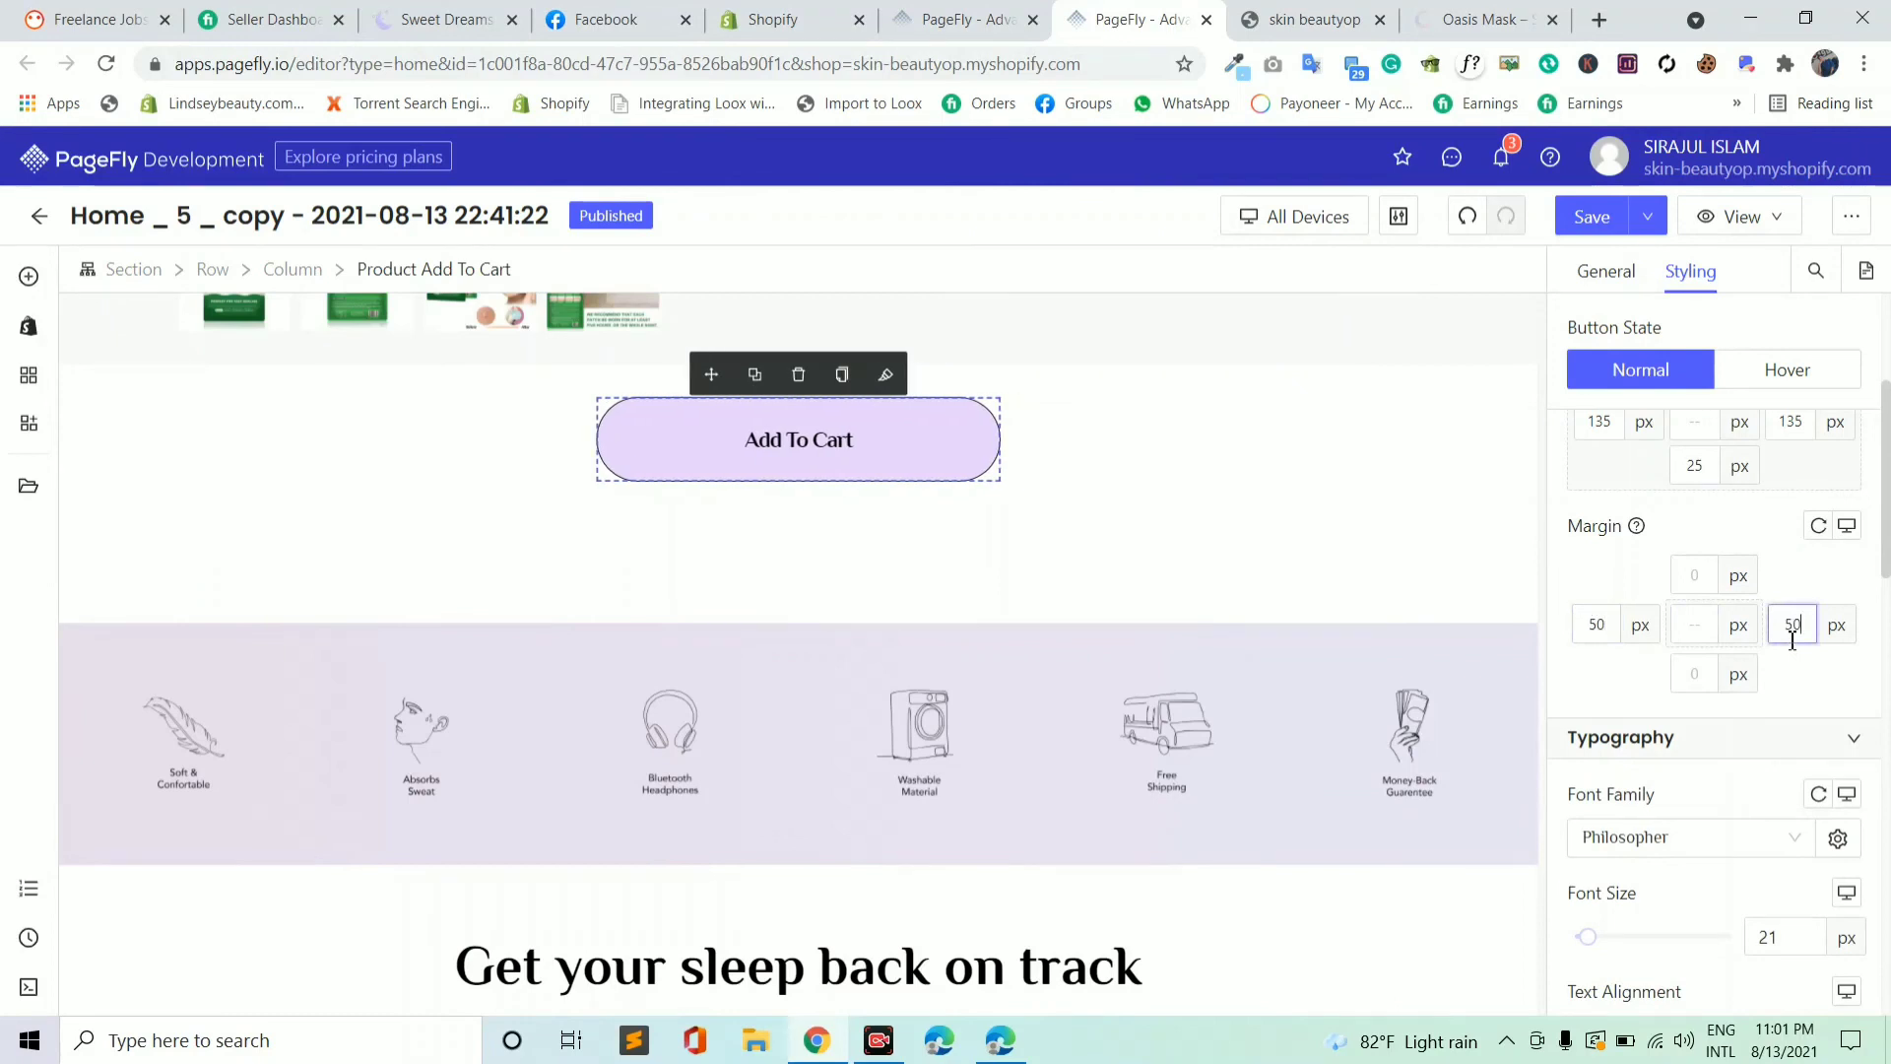
pyautogui.press('BackSpace')
pyautogui.press('BackSpace')
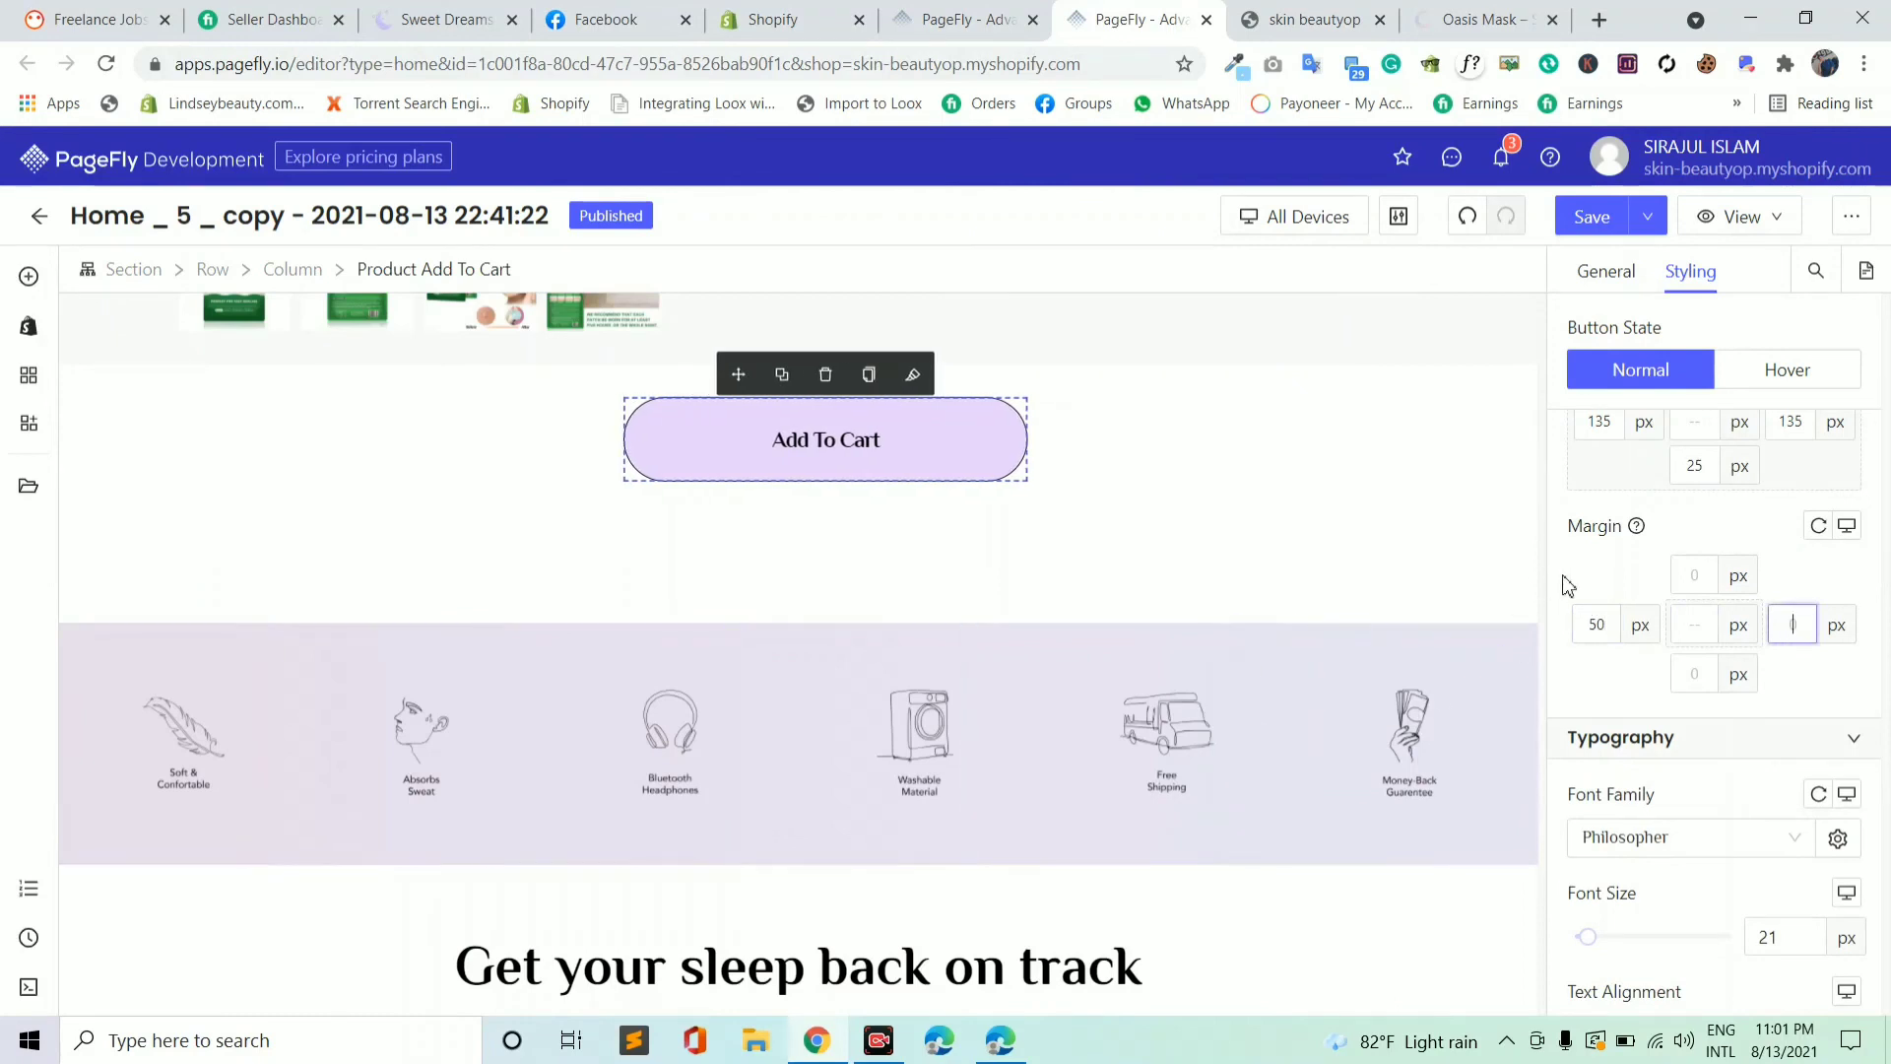
pyautogui.click(1608, 629)
pyautogui.press('BackSpace')
pyautogui.press('BackSpace')
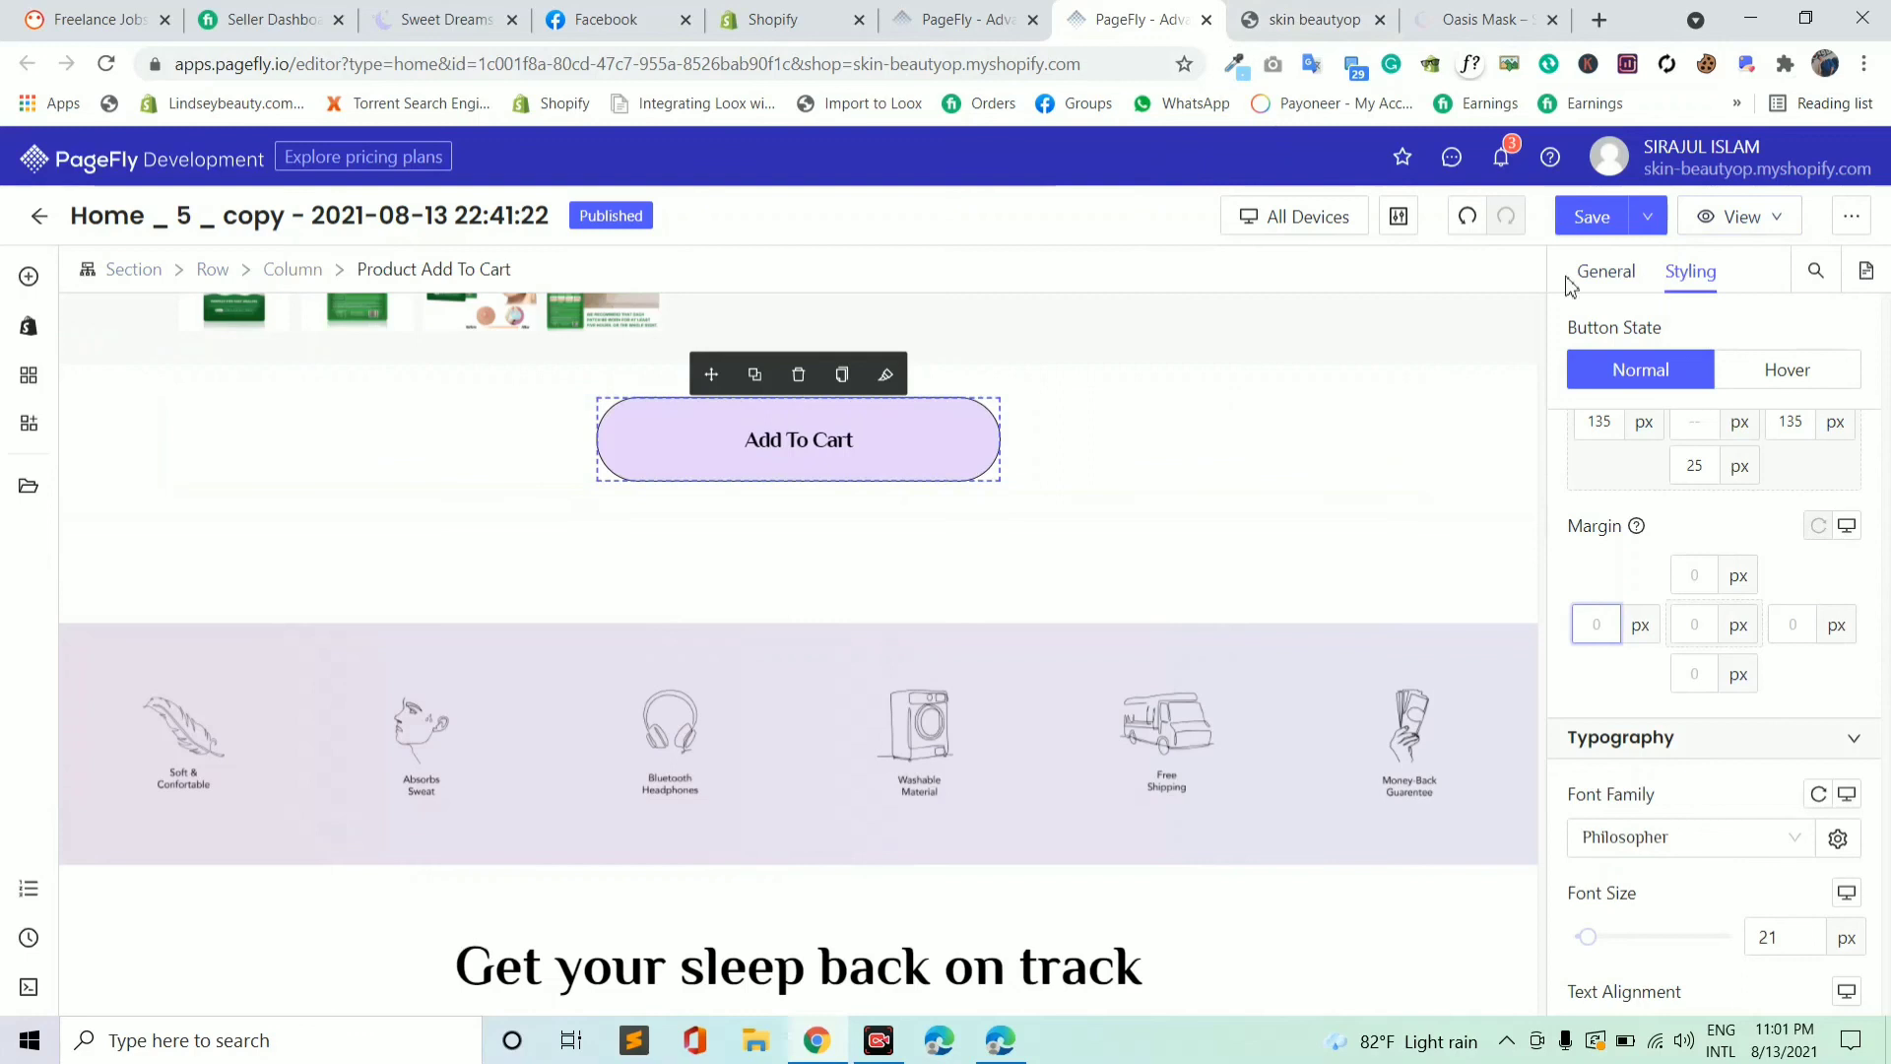
pyautogui.click(1459, 398)
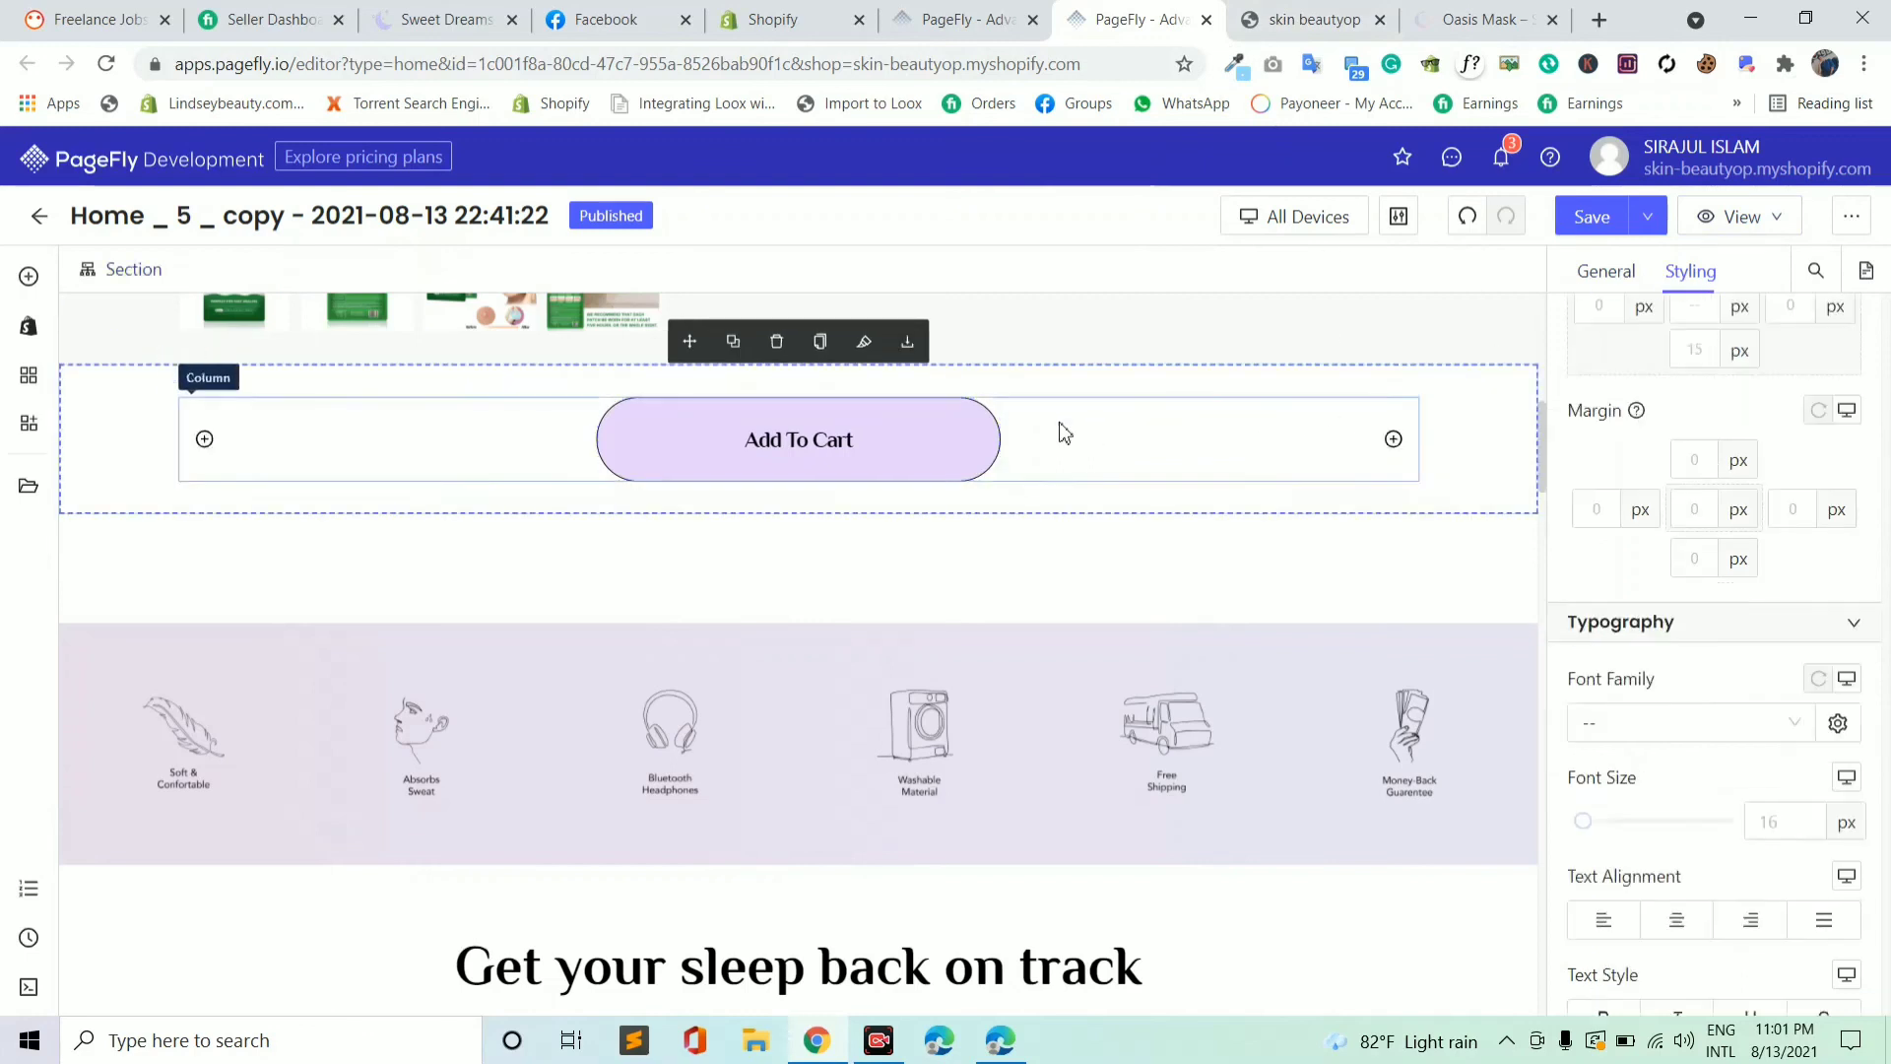